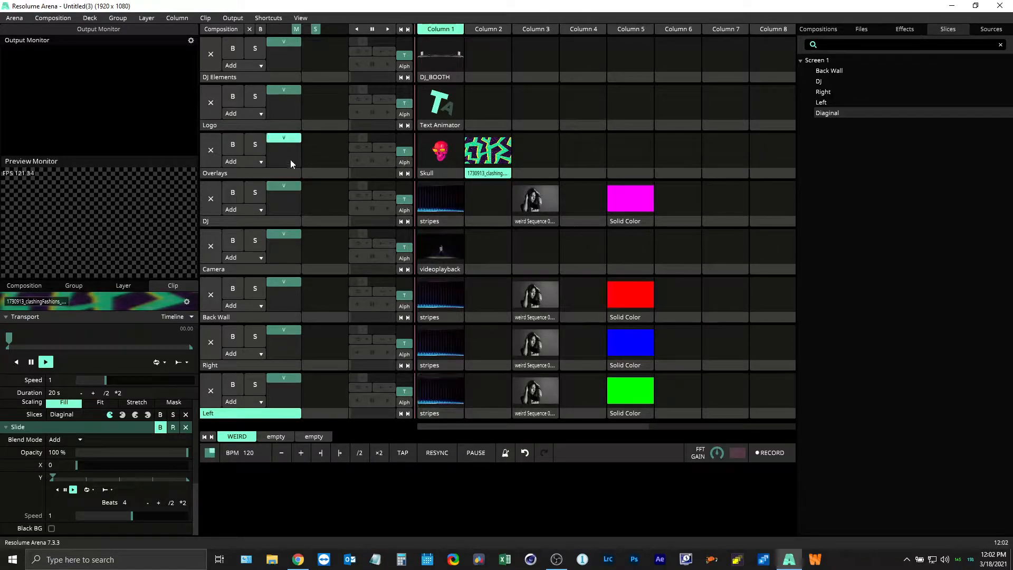
Examine the input regions of the Back Wall, DJ, Right, Left and Diaginal slices and the Diaginal mask in Advanced Output.
{"action": "key", "text": "ctrl+shift+a"}
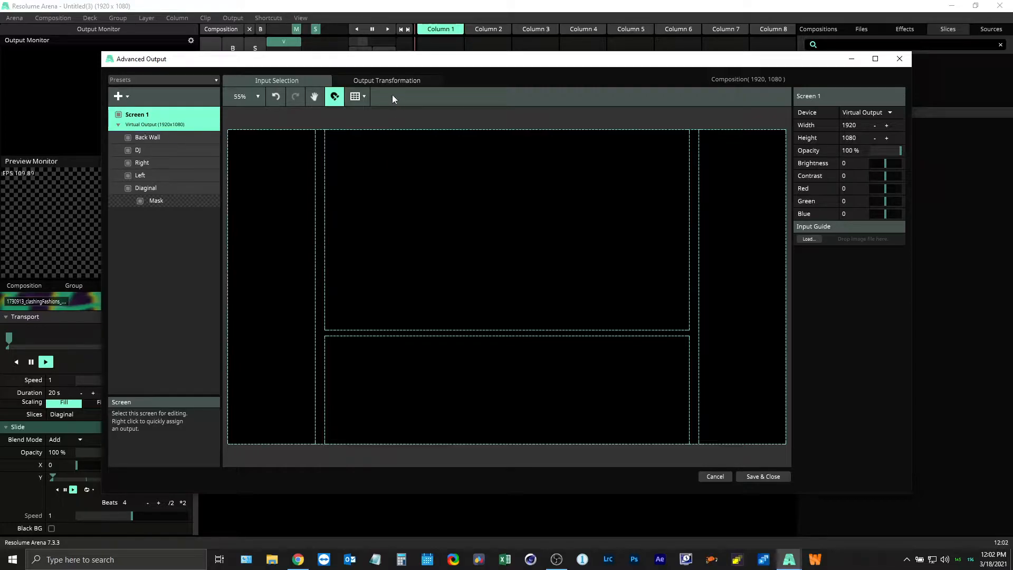
{"action": "left_click", "coordinate": [390, 81]}
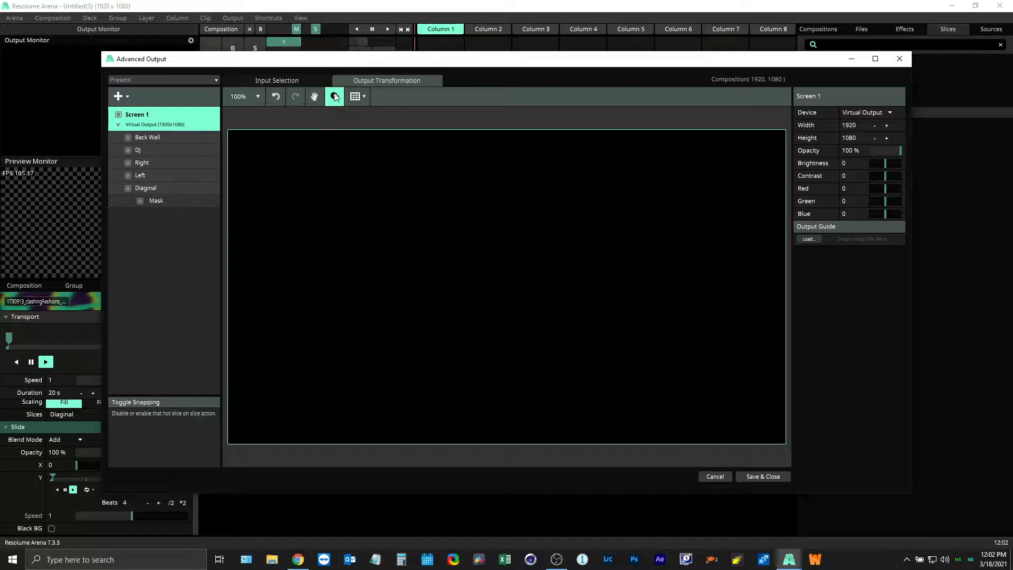
{"action": "left_click", "coordinate": [263, 84]}
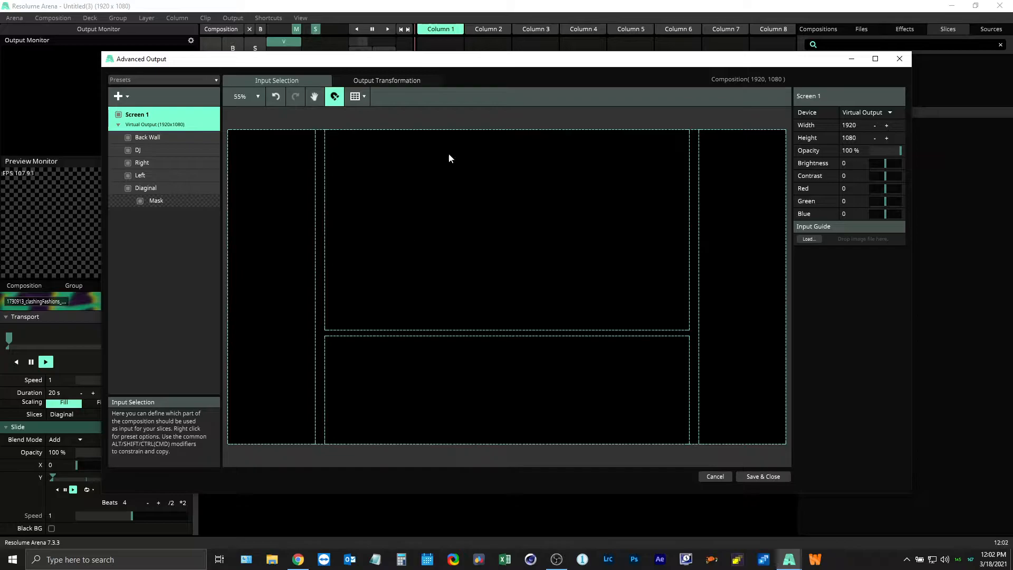
{"action": "left_click", "coordinate": [169, 136]}
{"action": "left_click", "coordinate": [182, 150]}
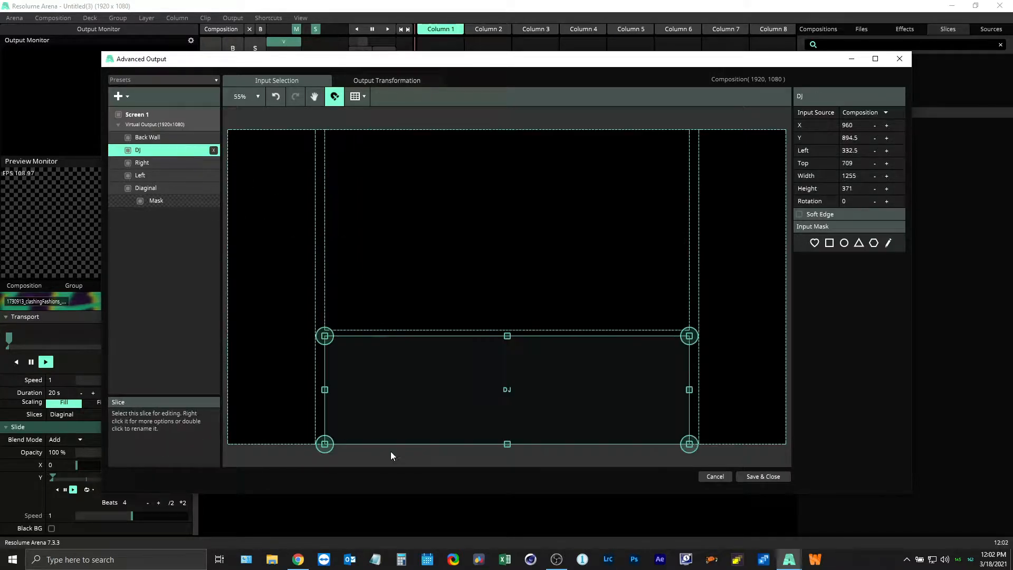
{"action": "left_click", "coordinate": [142, 163]}
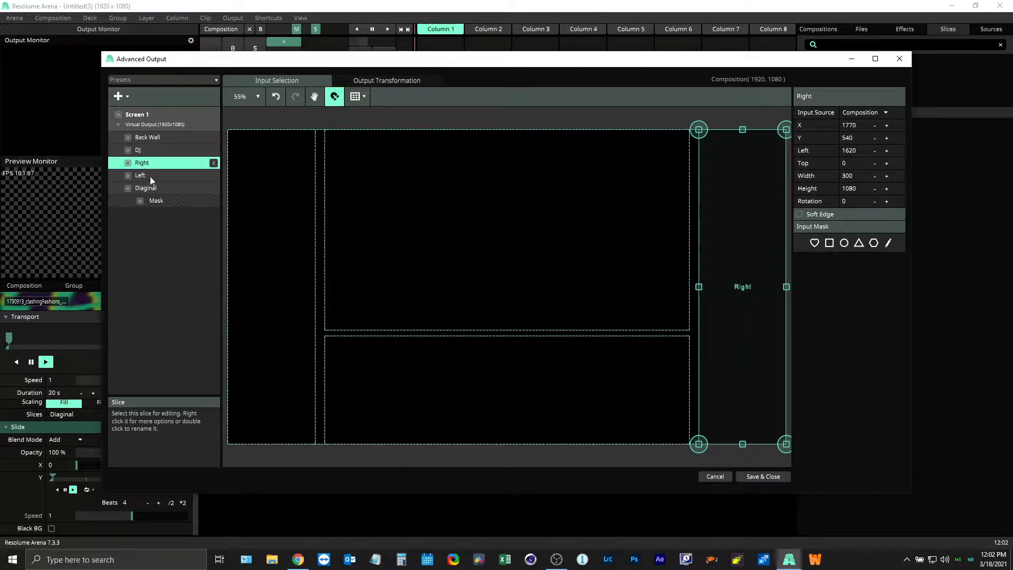
{"action": "left_click", "coordinate": [150, 176]}
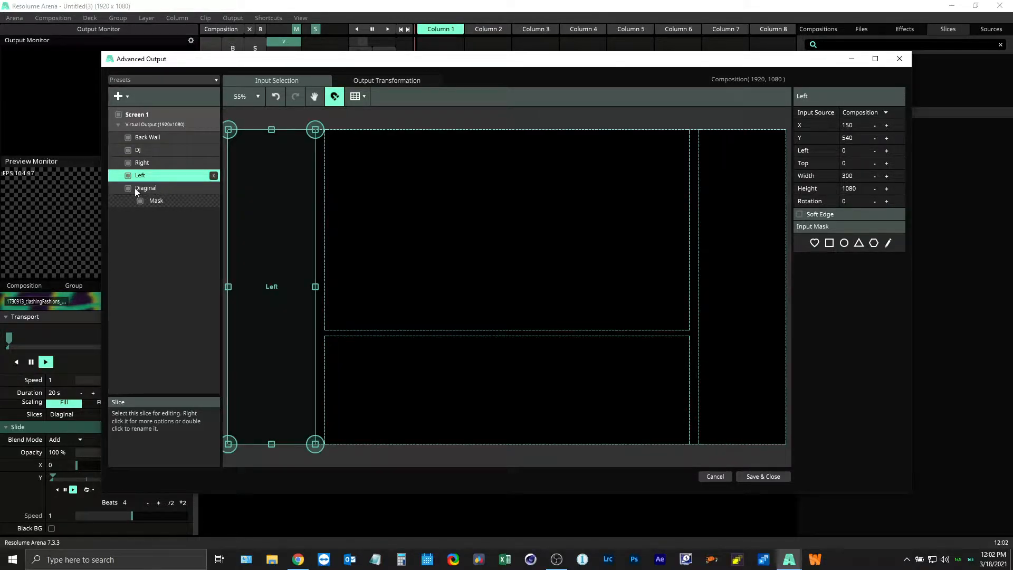
{"action": "left_click", "coordinate": [163, 189]}
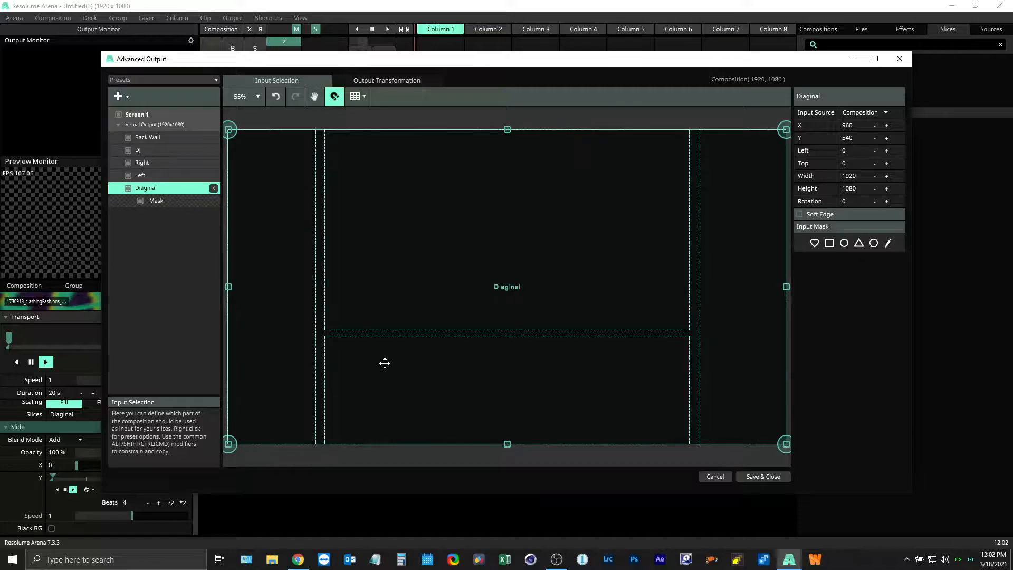
{"action": "left_click", "coordinate": [179, 204]}
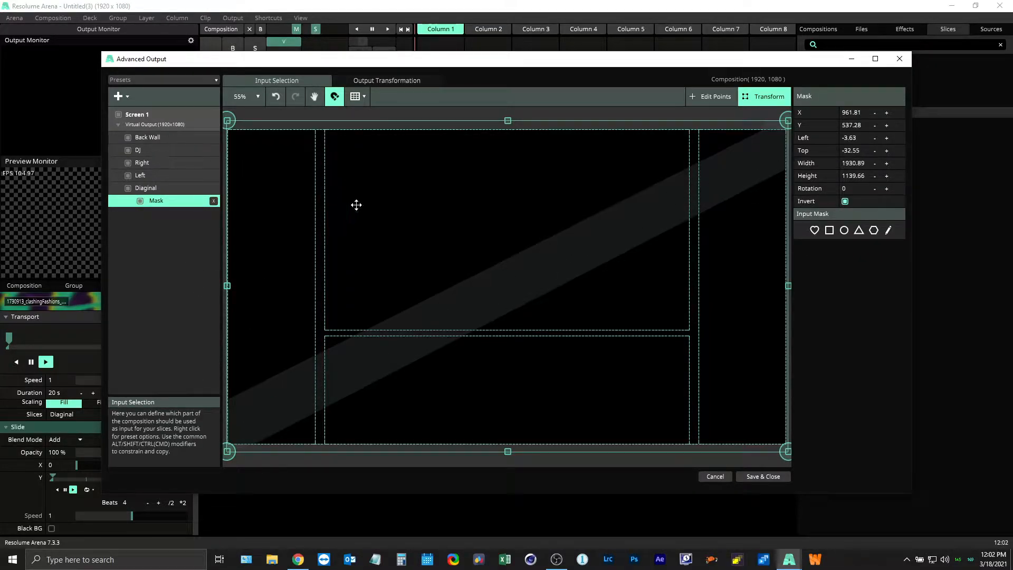
{"action": "left_click", "coordinate": [752, 475]}
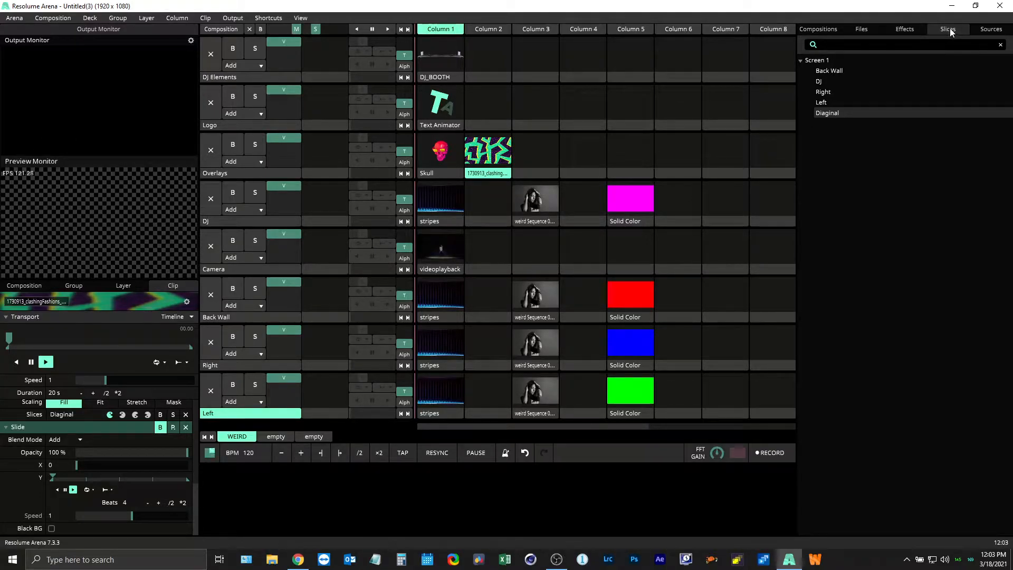
Check the Show Slices view option and review the slice layout in Advanced Output.
{"action": "left_click", "coordinate": [298, 21]}
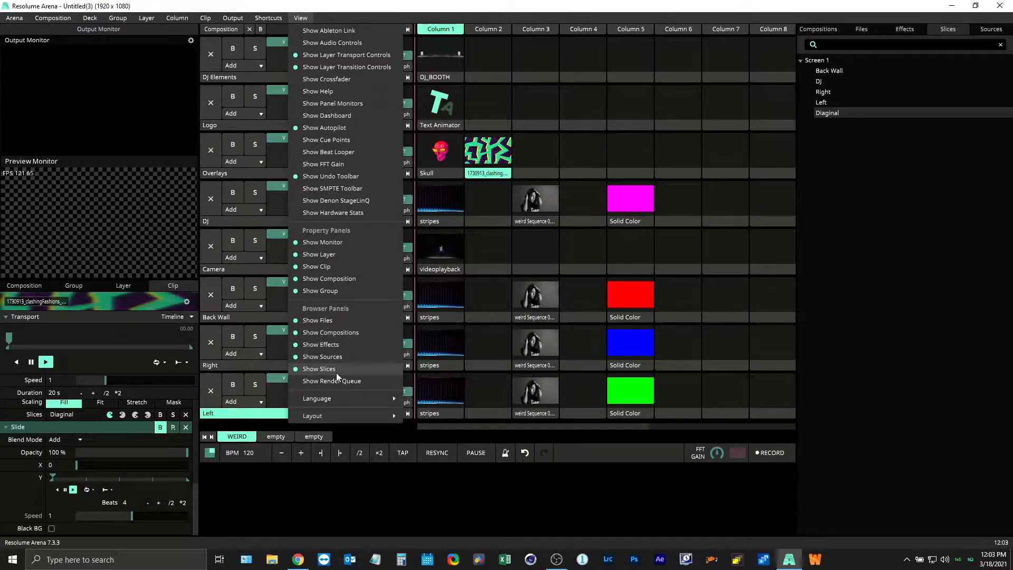
{"action": "left_click", "coordinate": [865, 232]}
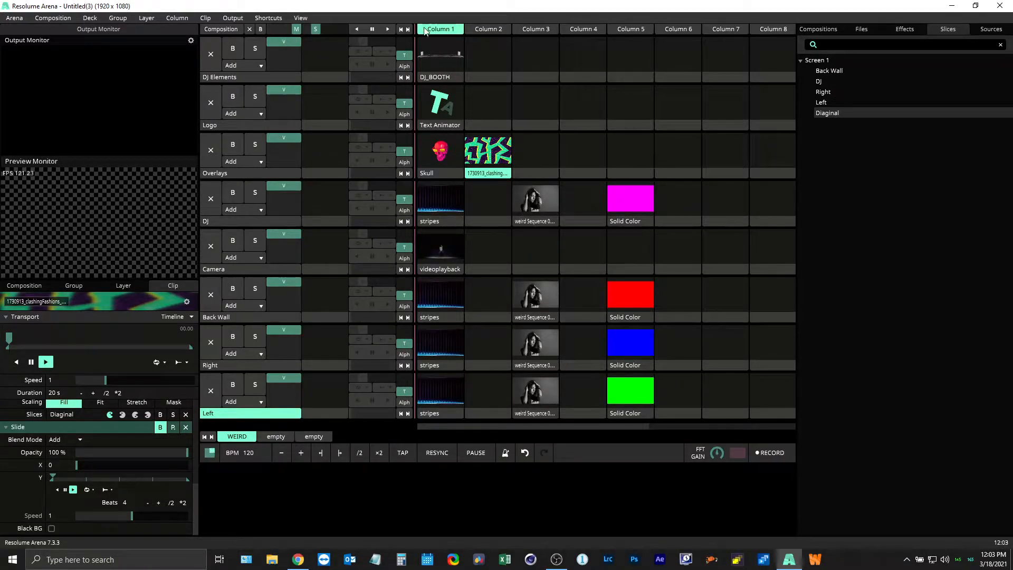
{"action": "key", "text": "ctrl+shift+a"}
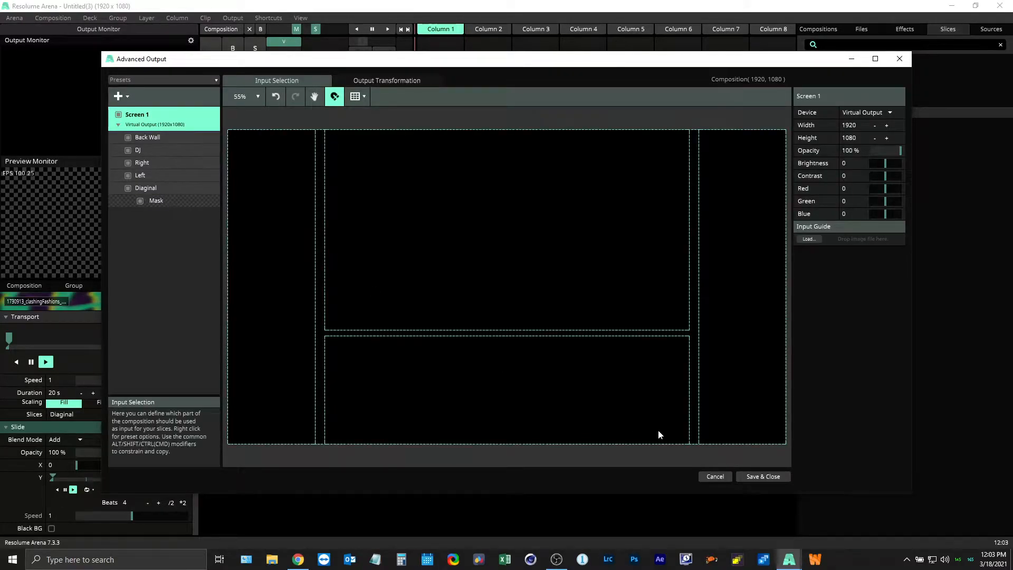
{"action": "left_click", "coordinate": [760, 475]}
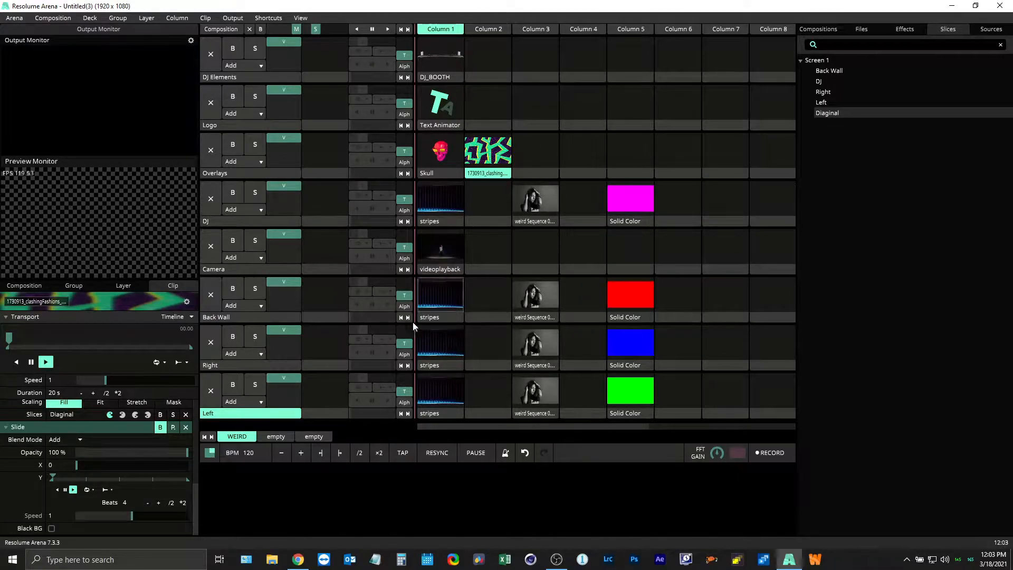
Inspect the Slice Transform settings on the Left and DJ layers.
{"action": "left_click", "coordinate": [116, 288]}
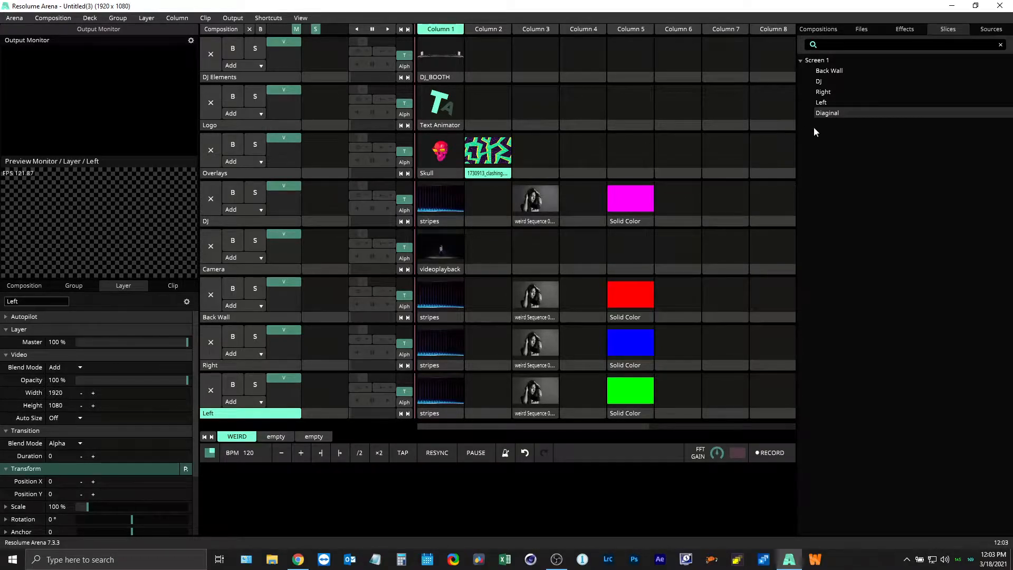
{"action": "left_click", "coordinate": [824, 102]}
{"action": "left_click_drag", "start_coordinate": [824, 103], "coordinate": [847, 328]}
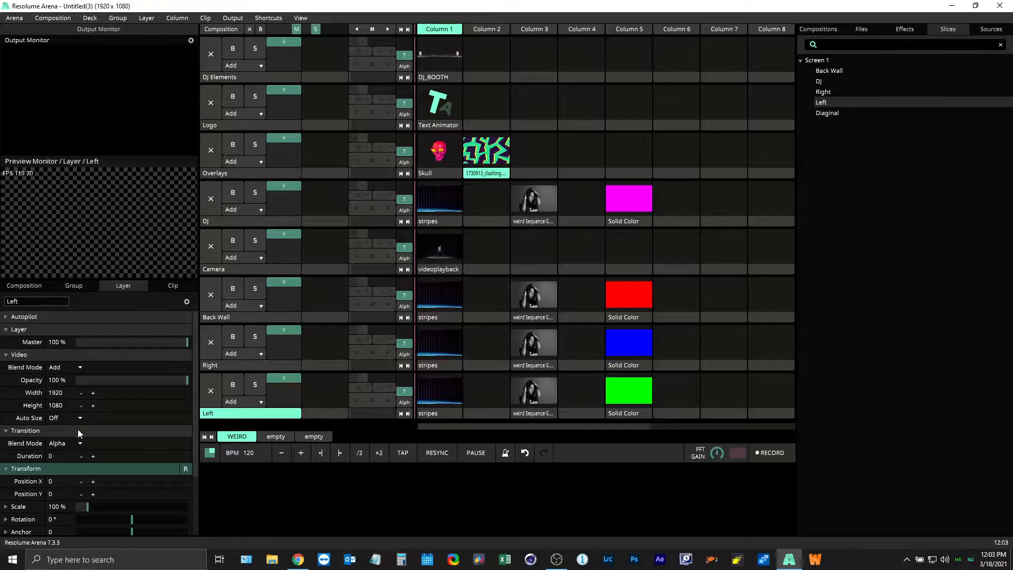
{"action": "scroll", "coordinate": [79, 437], "scroll_direction": "down", "scroll_amount": 3}
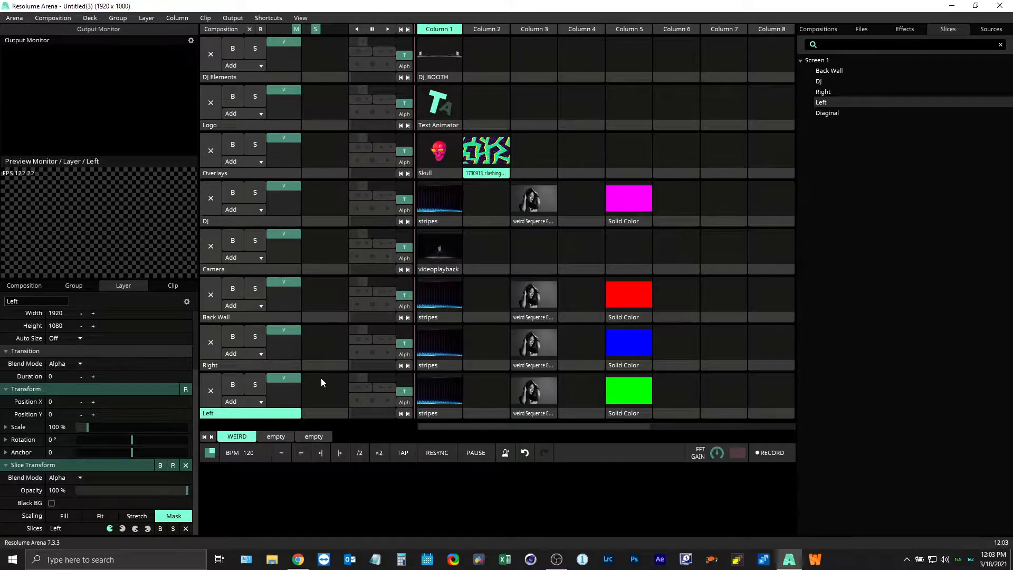
{"action": "left_click", "coordinate": [238, 223]}
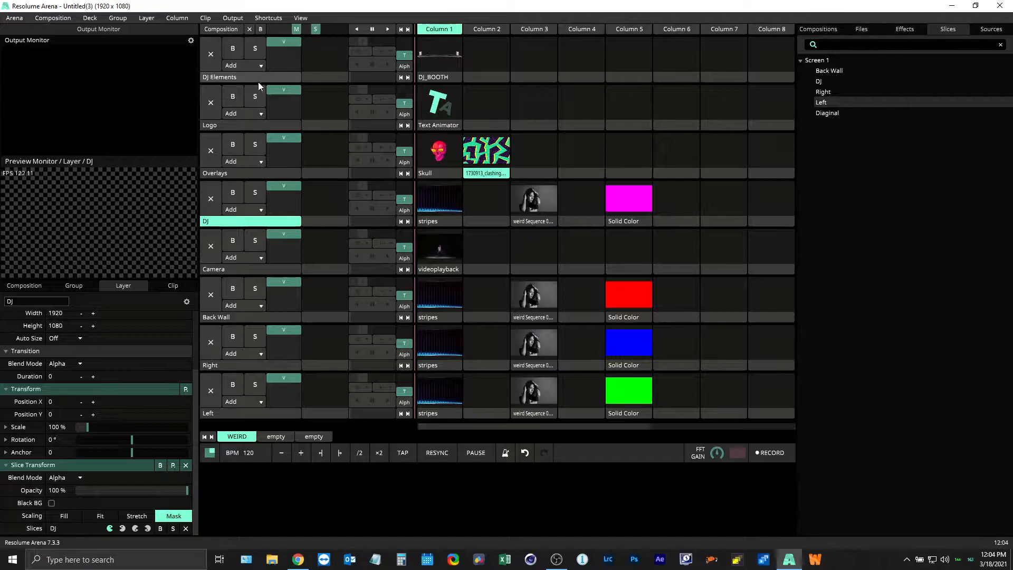
Launch the DJ_BOOTH clip on the DJ Elements layer and the videoplayback clip on the Camera layer.
{"action": "left_click", "coordinate": [436, 59]}
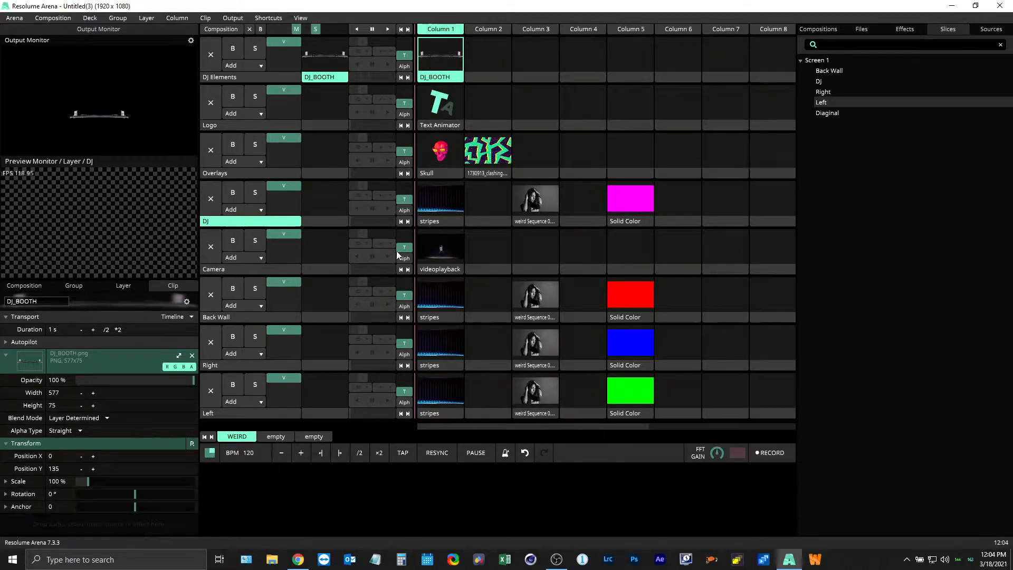
{"action": "left_click", "coordinate": [441, 254]}
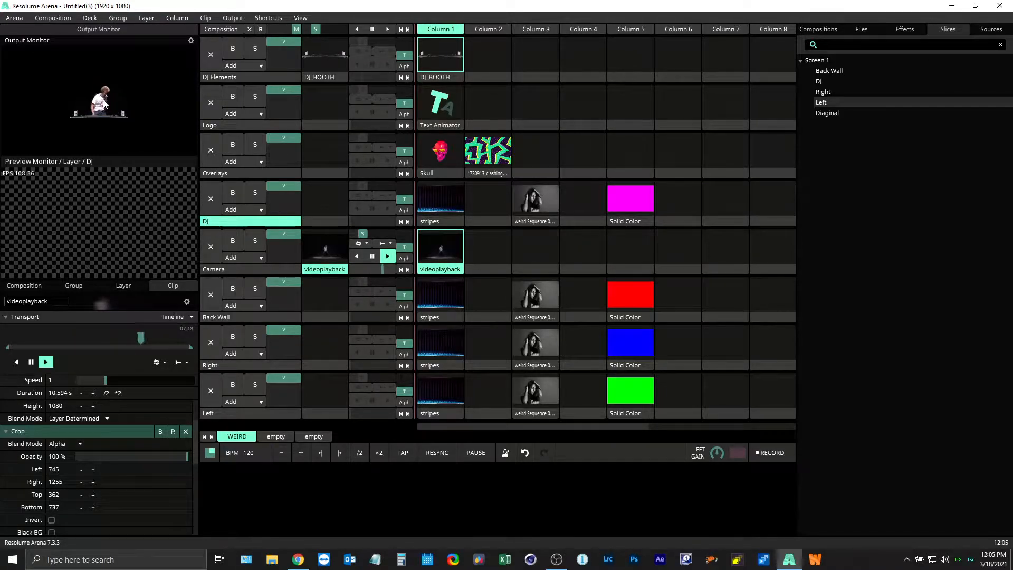
Set the Bottom value of the videoplayback clip's Crop effect to 1001.
{"action": "left_click", "coordinate": [436, 273]}
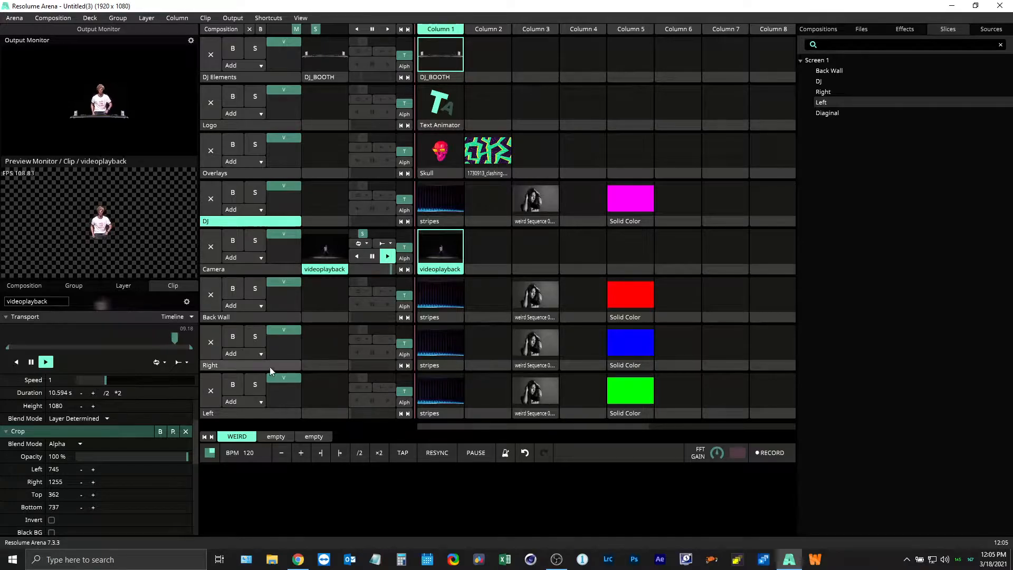
{"action": "left_click", "coordinate": [93, 507]}
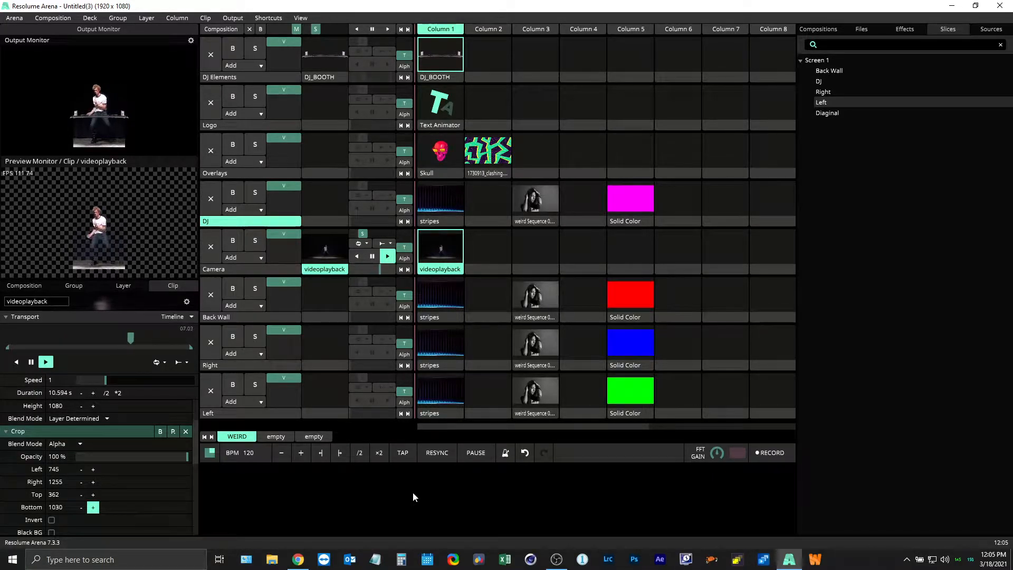
{"action": "left_click_drag", "start_coordinate": [412, 483], "coordinate": [381, 480]}
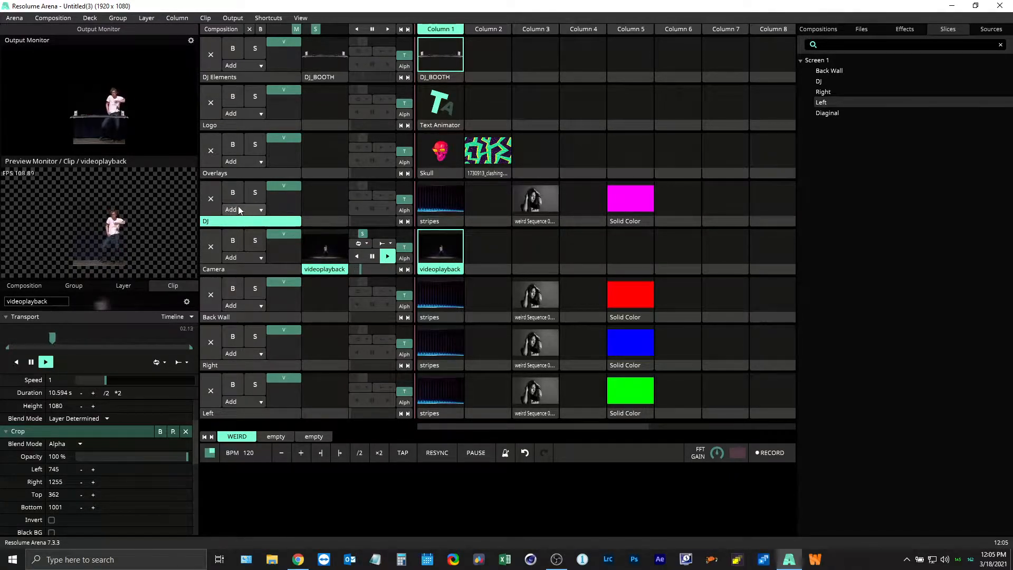
Compare the DJ layer's Slice Transform with the DJ slice's region in Advanced Output.
{"action": "left_click", "coordinate": [375, 208]}
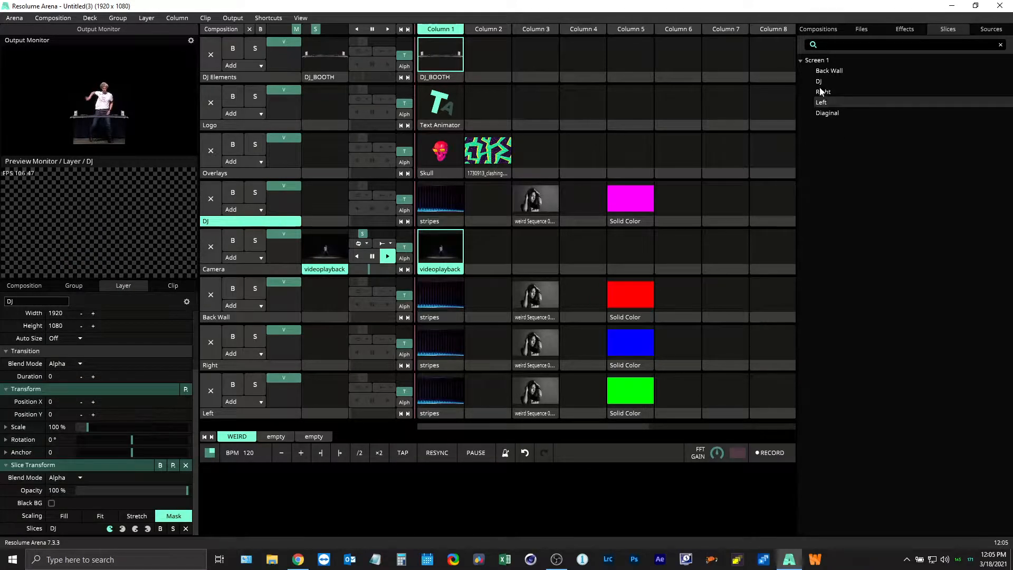
{"action": "key", "text": "ctrl+shift+a"}
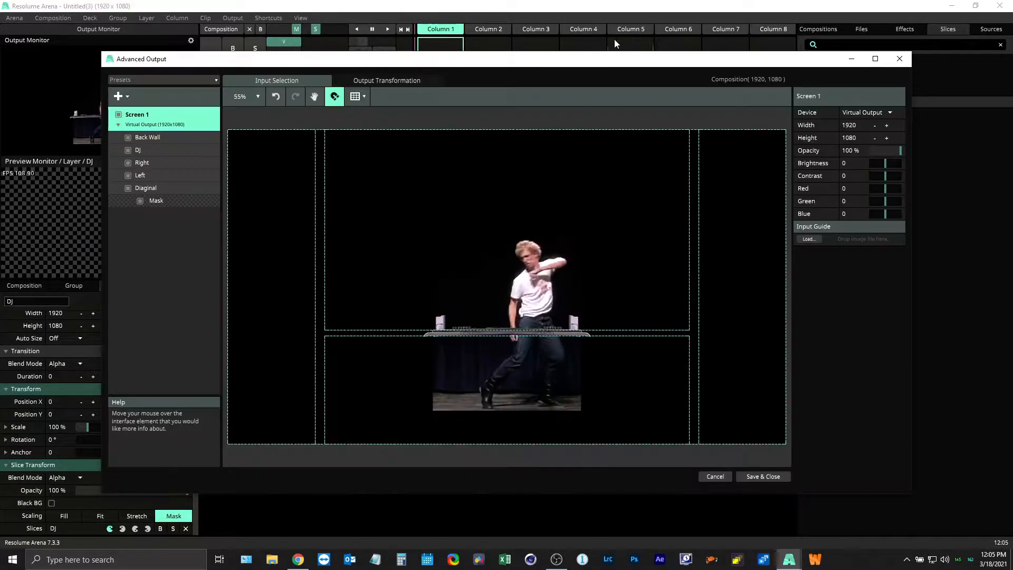
{"action": "left_click", "coordinate": [373, 380]}
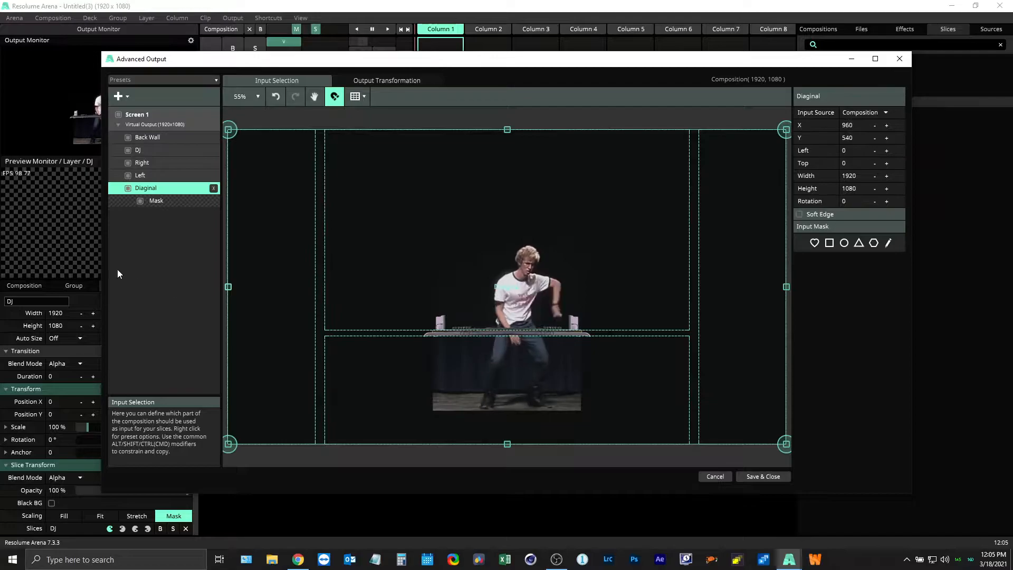
{"action": "left_click", "coordinate": [164, 149]}
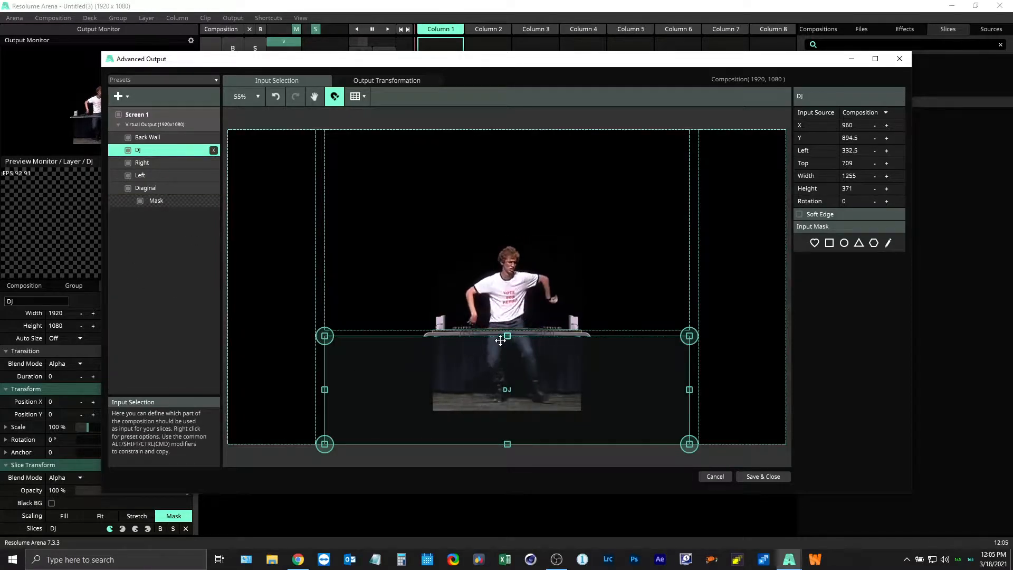
{"action": "left_click", "coordinate": [764, 477]}
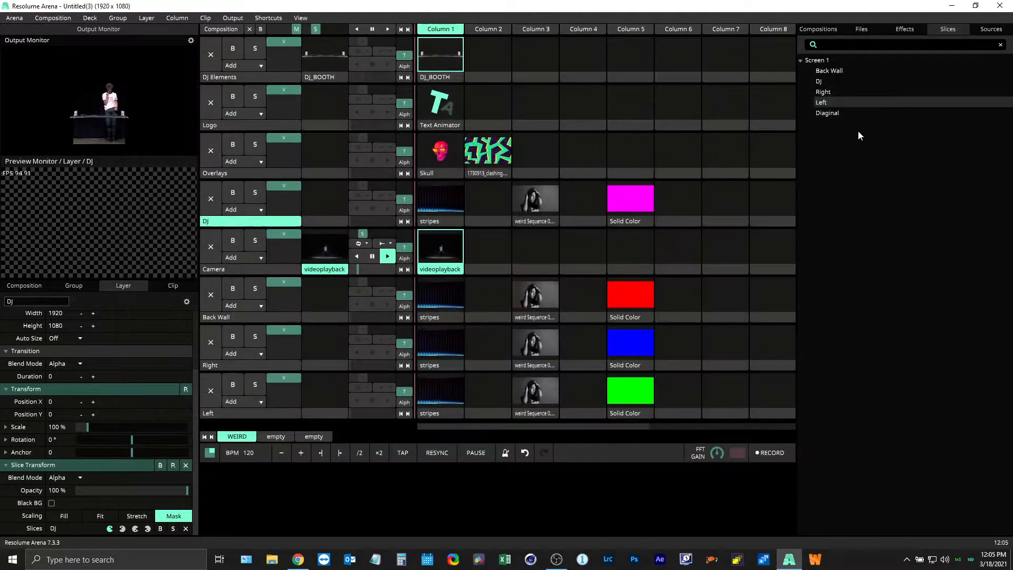
{"action": "left_click", "coordinate": [819, 82]}
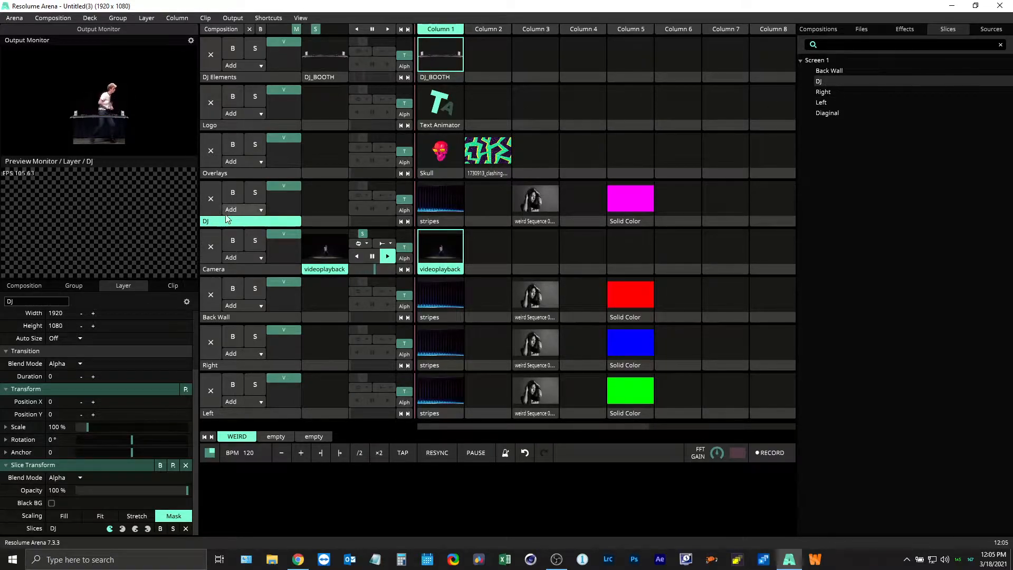
Launch the magenta Solid Color clip on the DJ layer and the red one on the Back Wall layer.
{"action": "left_click", "coordinate": [640, 199]}
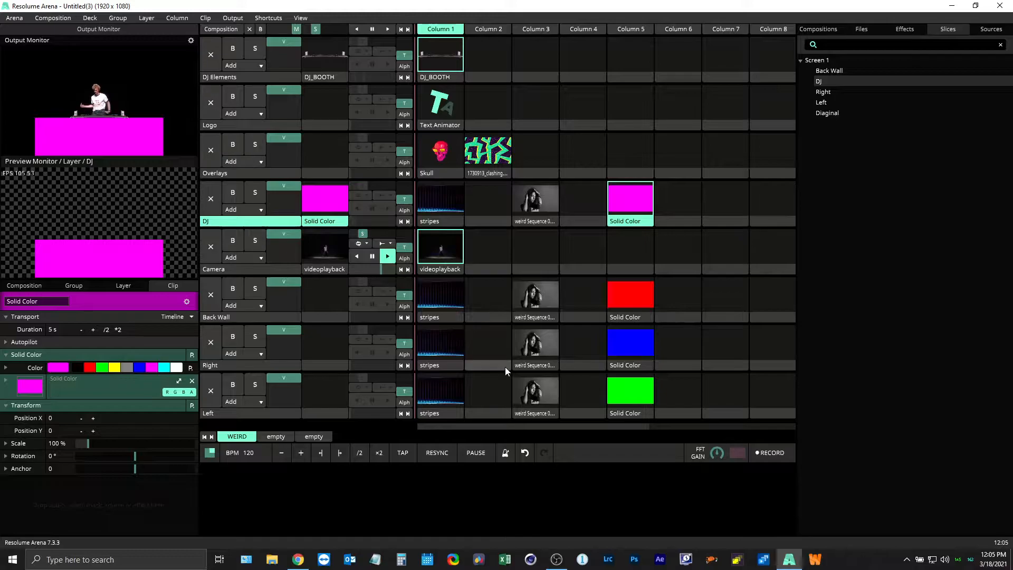
{"action": "left_click", "coordinate": [628, 294]}
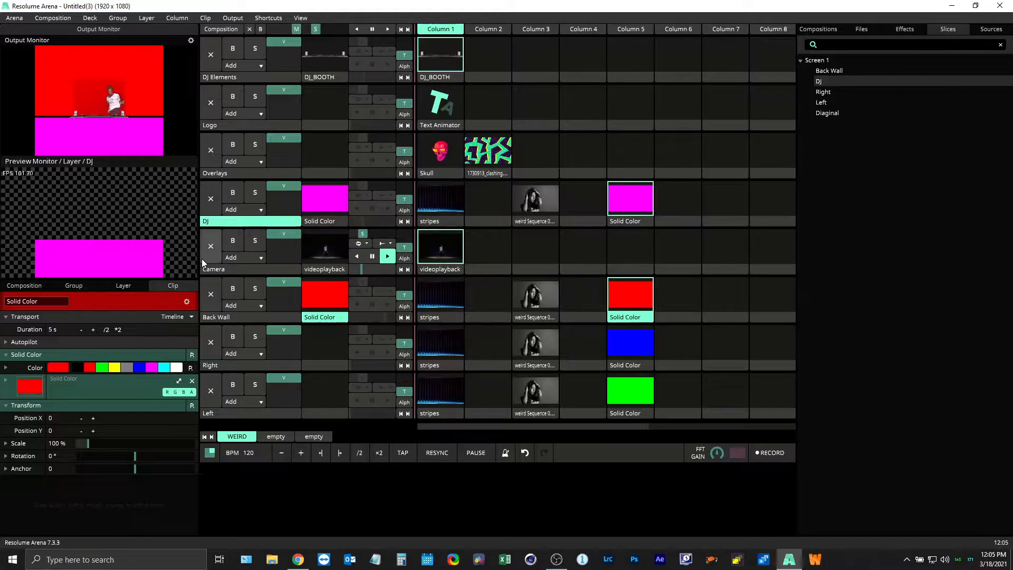
Move the Back Wall layer above the Camera layer, and return it below Camera.
{"action": "left_click", "coordinate": [226, 317]}
{"action": "left_click_drag", "start_coordinate": [226, 317], "coordinate": [235, 227]}
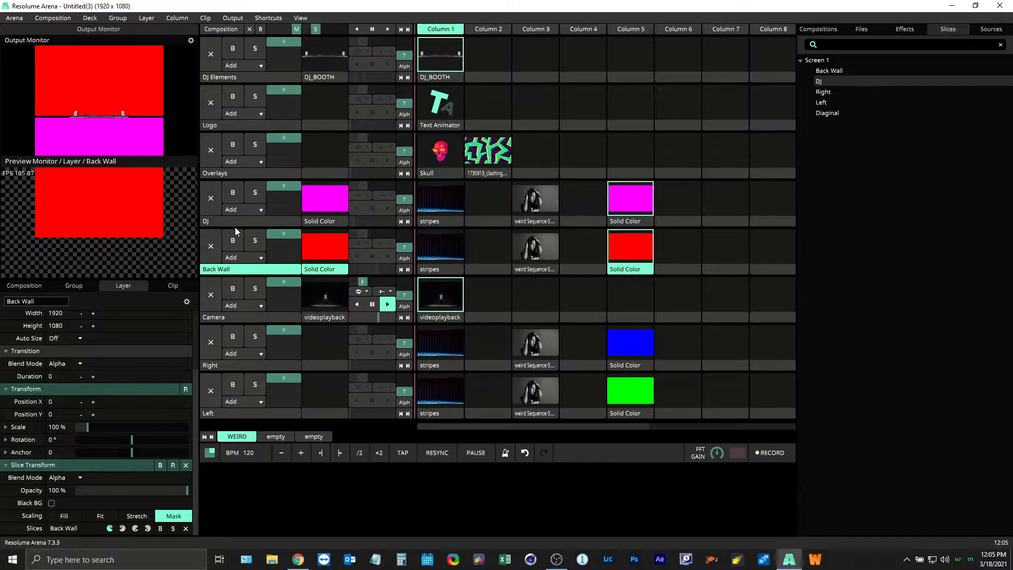
{"action": "left_click_drag", "start_coordinate": [223, 268], "coordinate": [231, 309]}
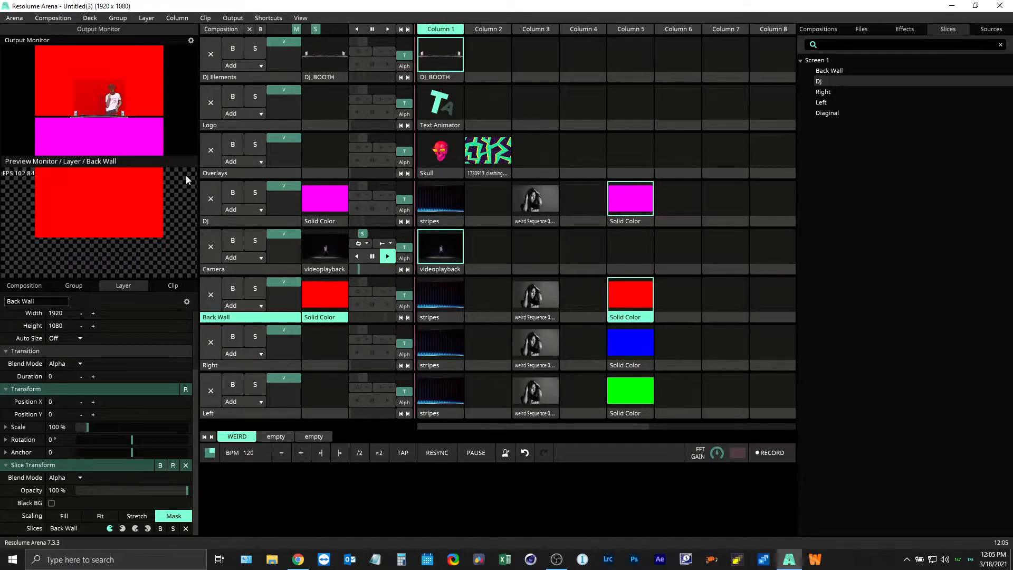
Launch the blue Solid Color clip on the Right layer and the green one on Left, and select the Left layer.
{"action": "left_click", "coordinate": [629, 347]}
{"action": "left_click", "coordinate": [631, 398]}
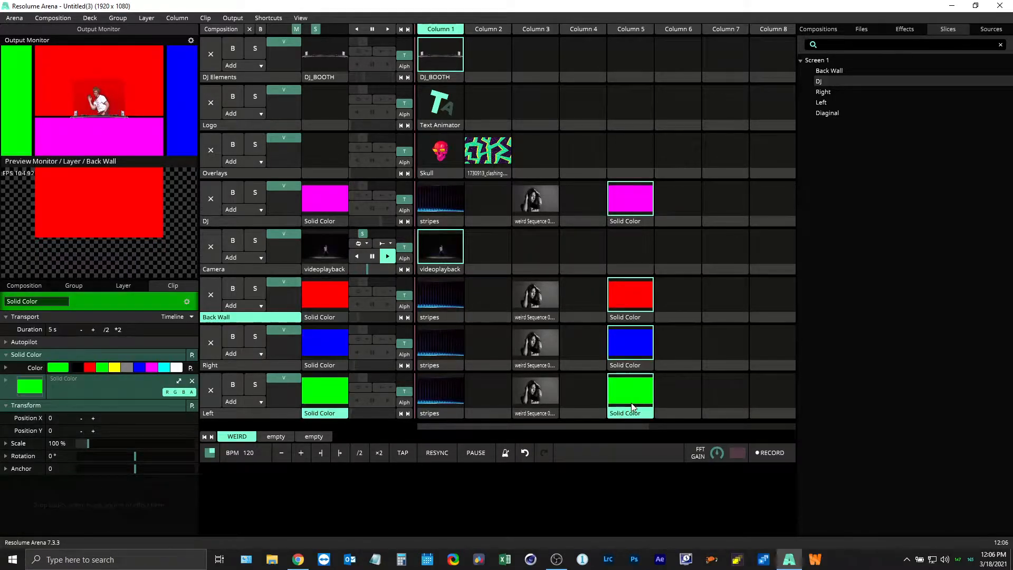
{"action": "left_click", "coordinate": [289, 413]}
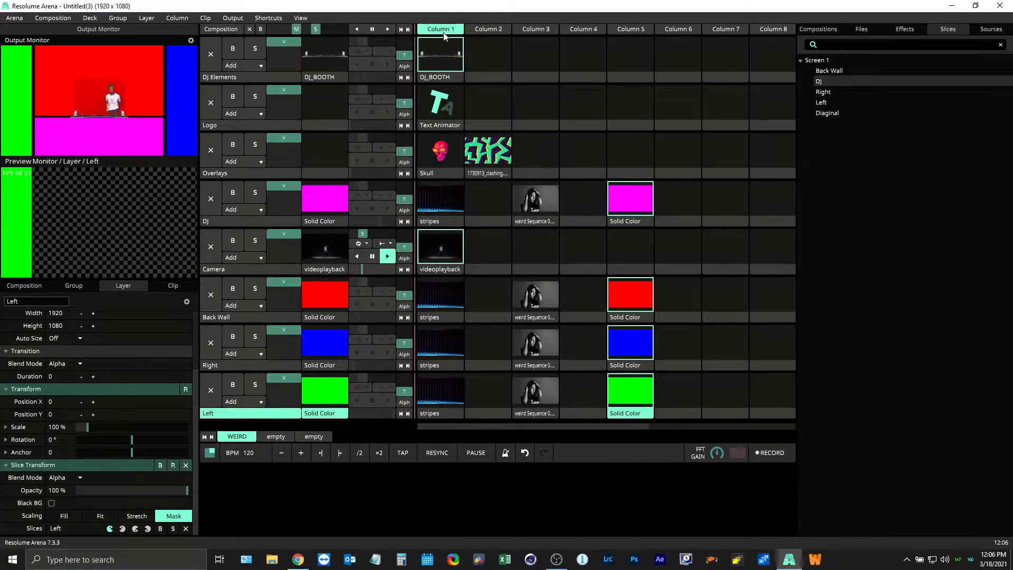
Check the Ignore Column Trigger option on the Camera, Overlays, Logo and DJ Elements layers.
{"action": "right_click", "coordinate": [222, 267]}
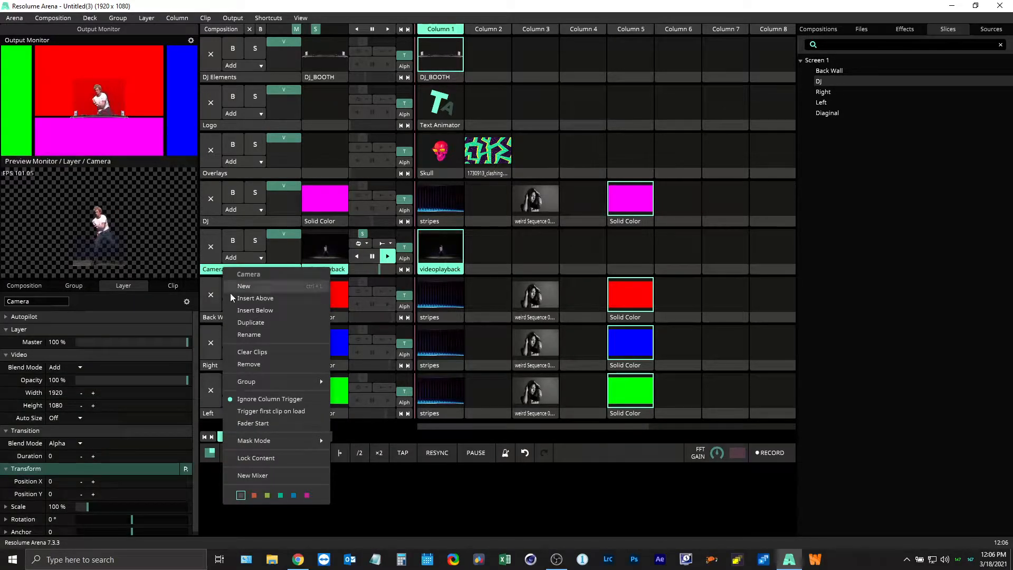
{"action": "left_click", "coordinate": [544, 6]}
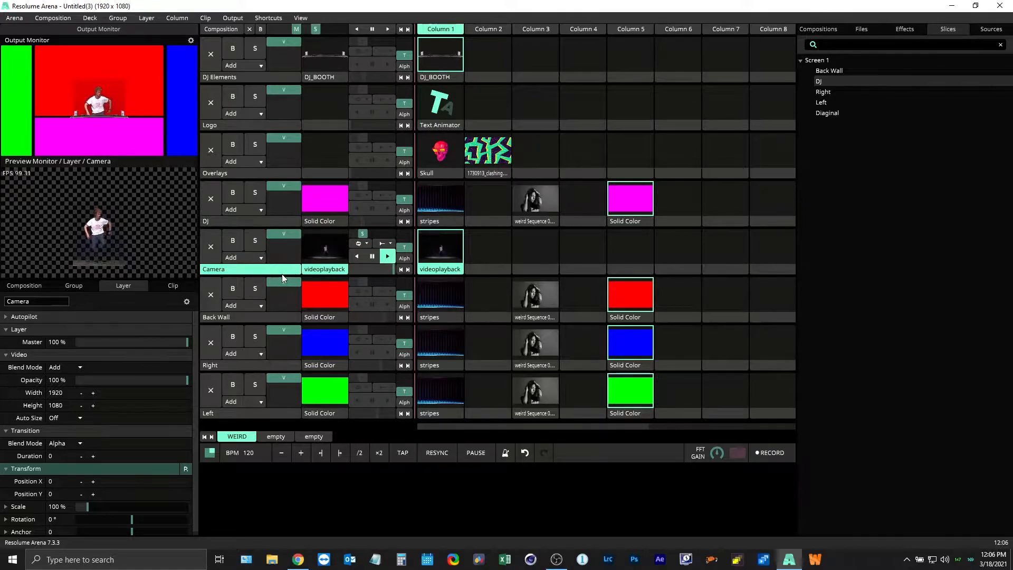
{"action": "right_click", "coordinate": [248, 273]}
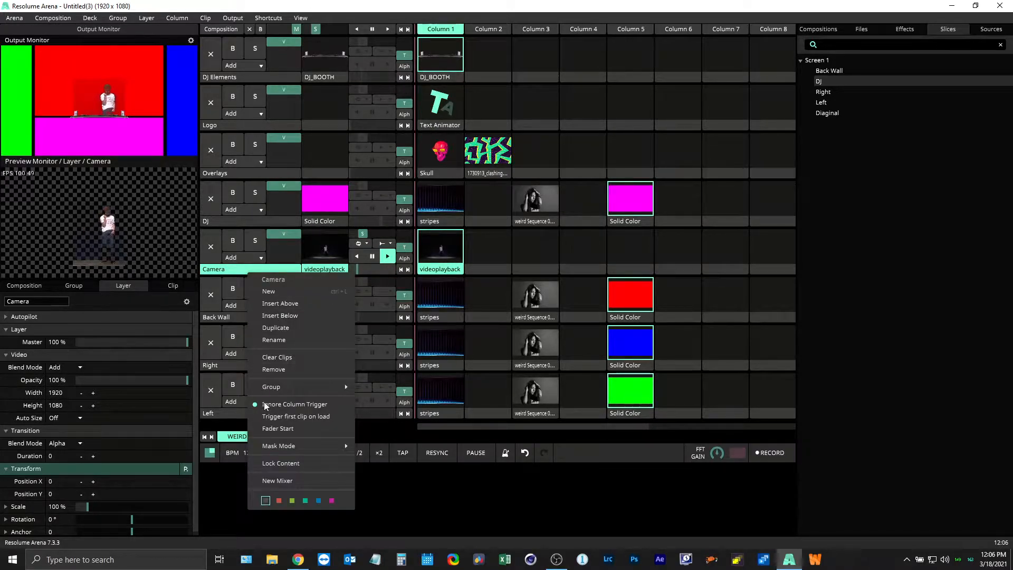
{"action": "left_click", "coordinate": [415, 3]}
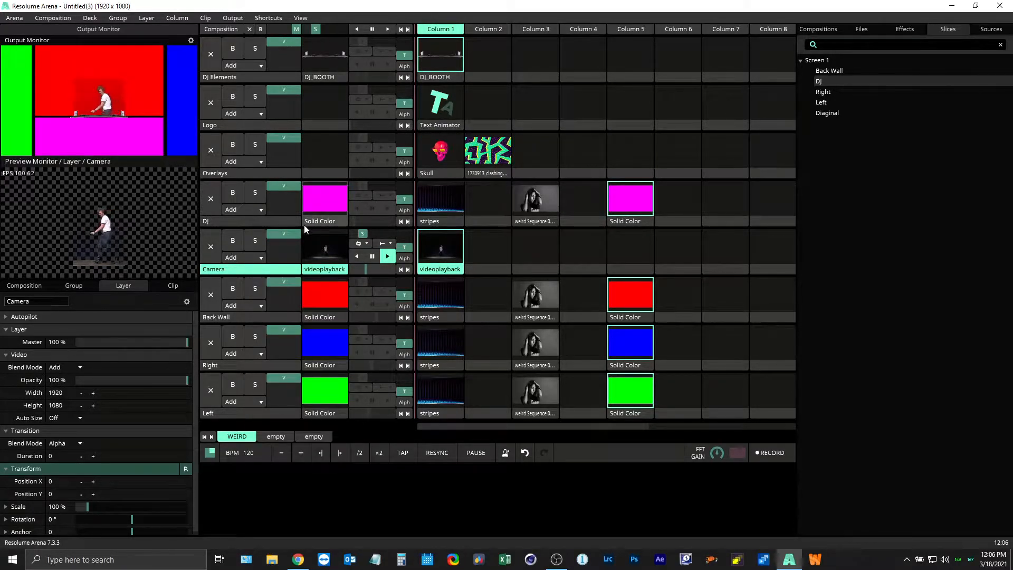
{"action": "right_click", "coordinate": [233, 173]}
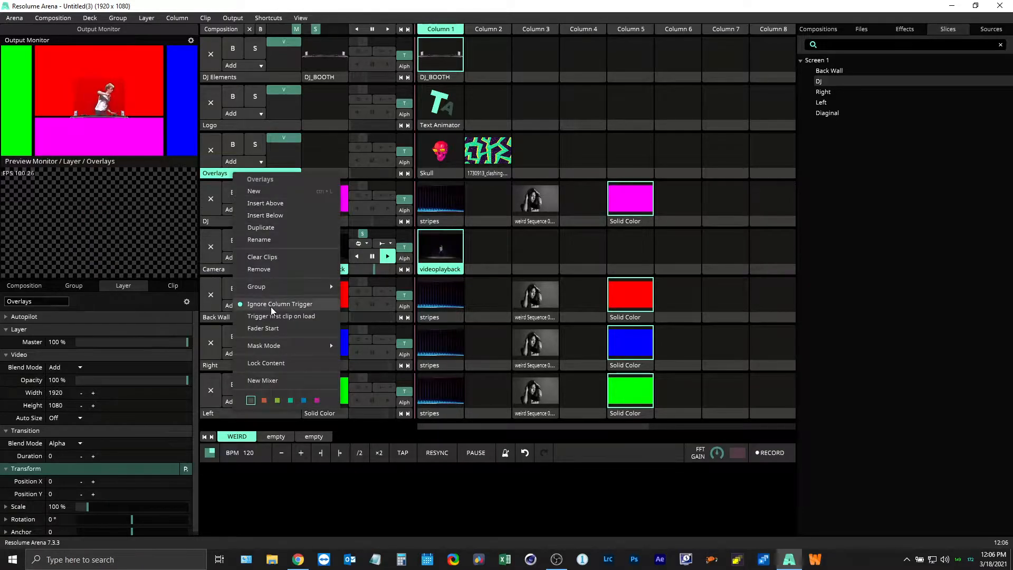
{"action": "left_click", "coordinate": [273, 105]}
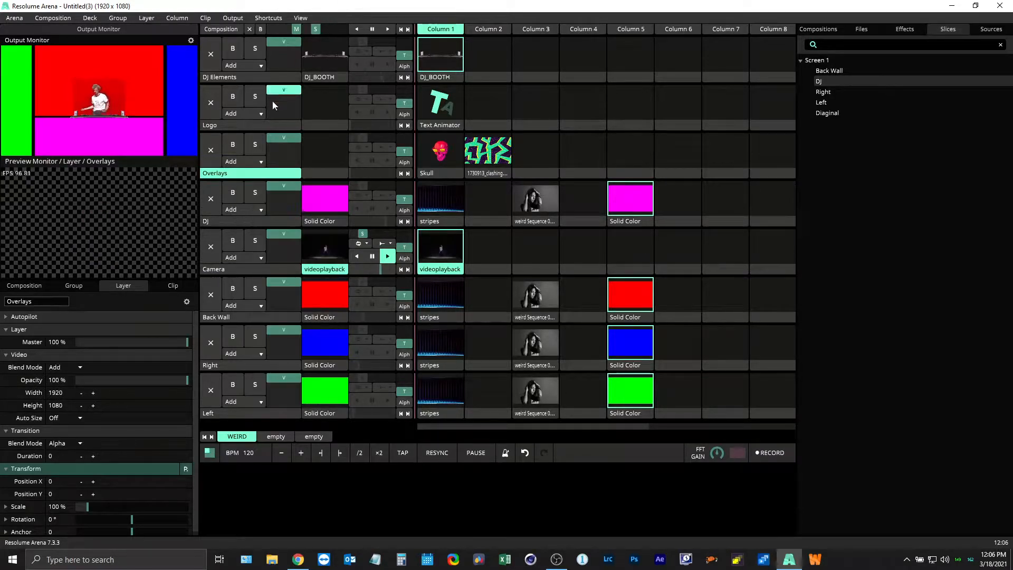
{"action": "right_click", "coordinate": [233, 126]}
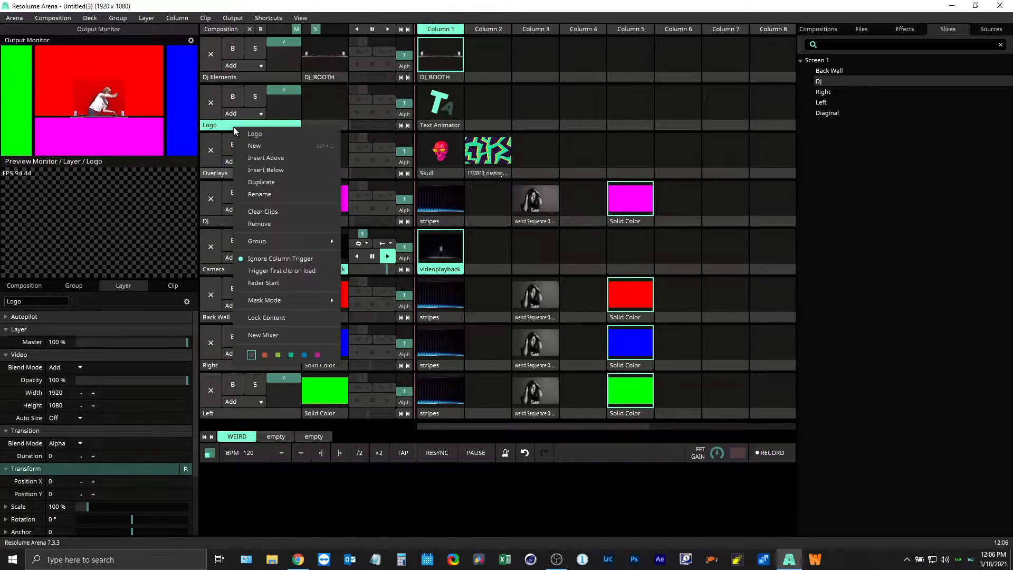
{"action": "right_click", "coordinate": [242, 77]}
{"action": "left_click", "coordinate": [381, 21]}
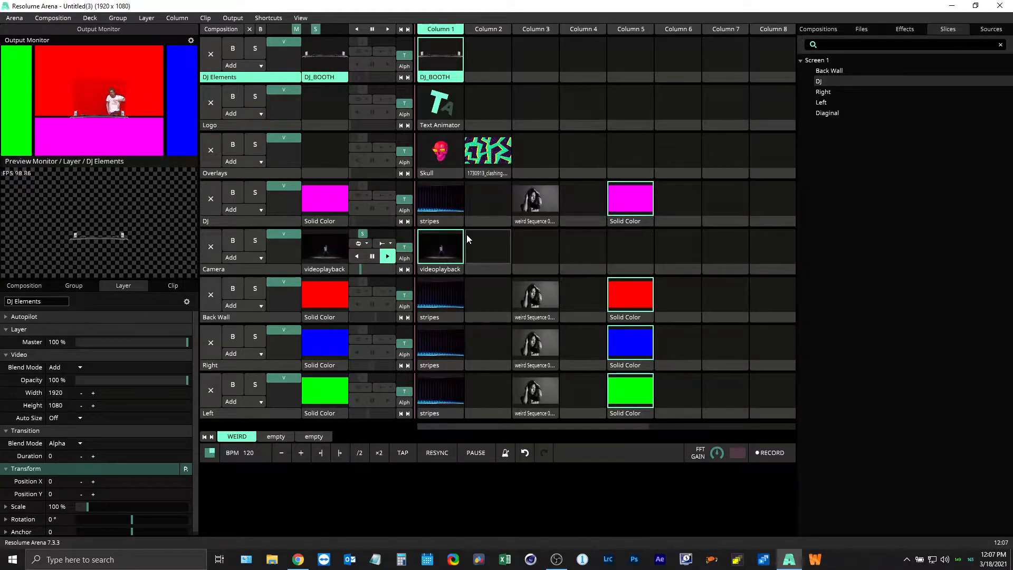
Launch all the stripes clips in Column 1 and preview the DJ layer's stripes clip.
{"action": "left_click", "coordinate": [439, 30]}
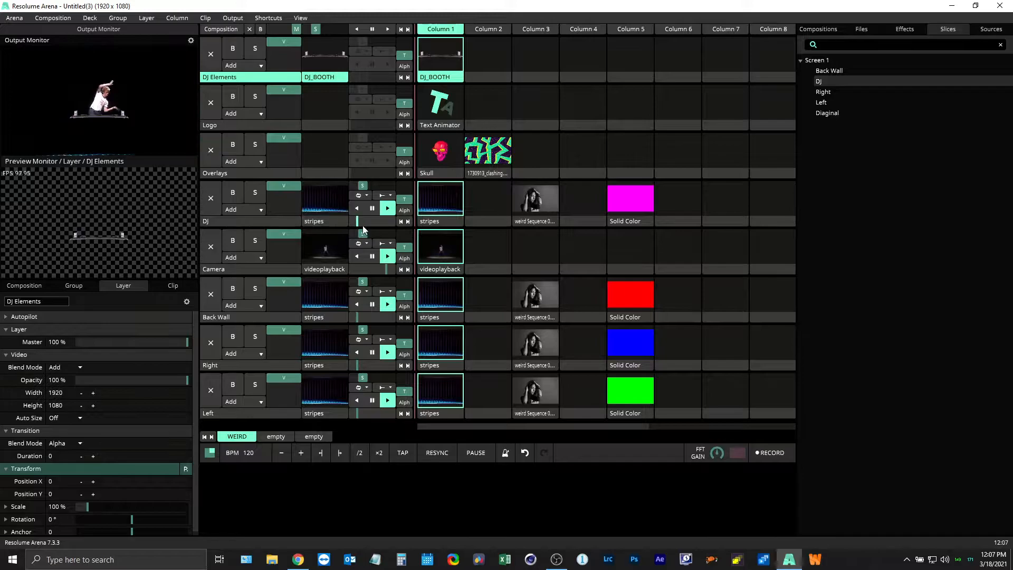
{"action": "left_click", "coordinate": [451, 222]}
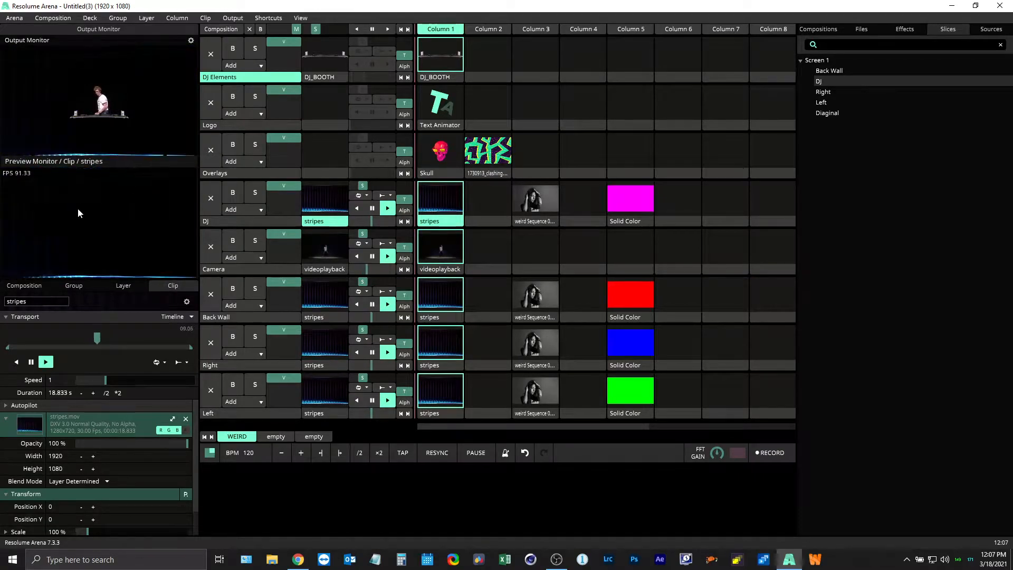
Compare the Left layer's masked stripes with the slice layout in Advanced Output, then save and close it.
{"action": "left_click", "coordinate": [236, 413]}
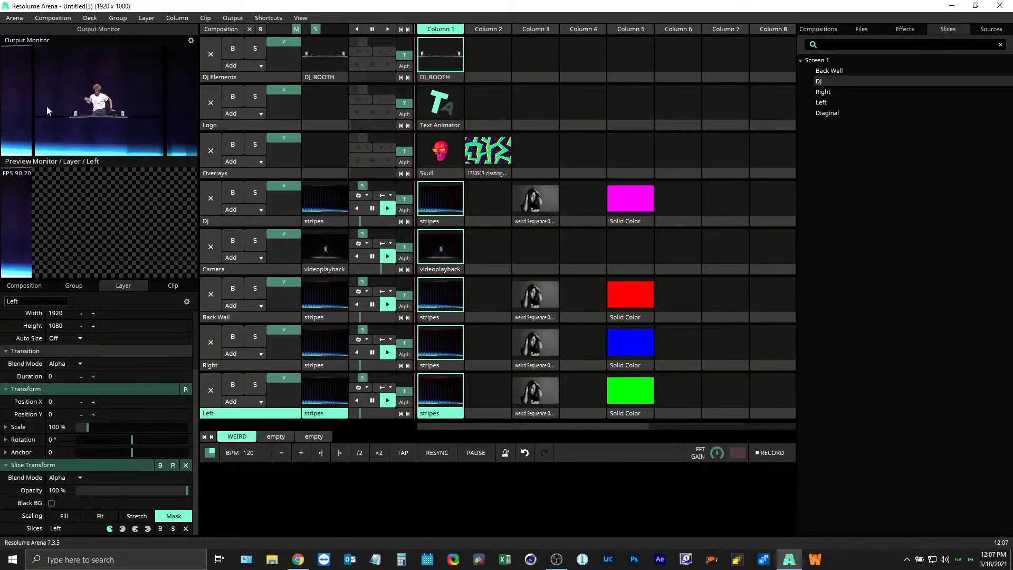
{"action": "key", "text": "ctrl+shift+a"}
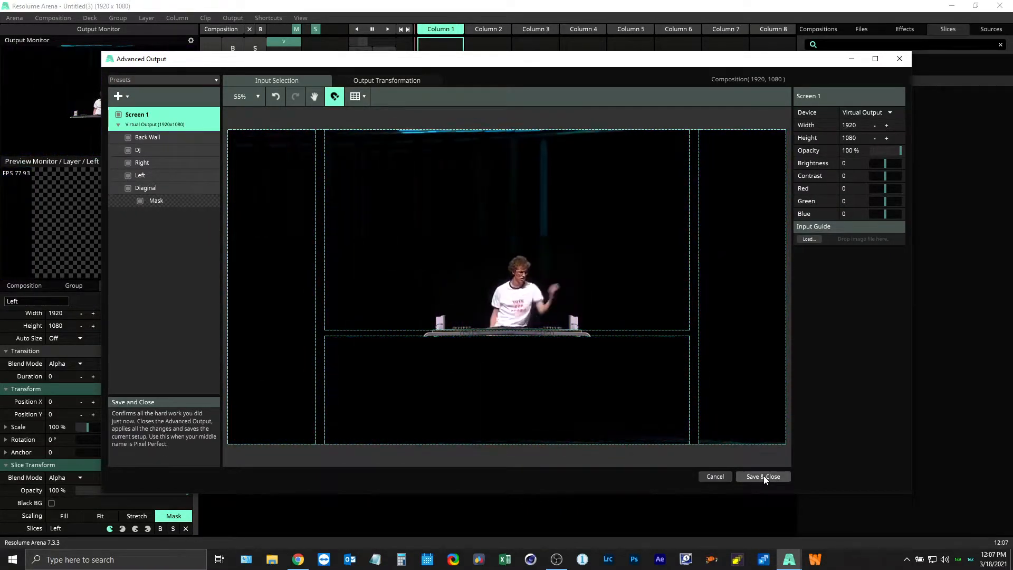
{"action": "left_click", "coordinate": [763, 477]}
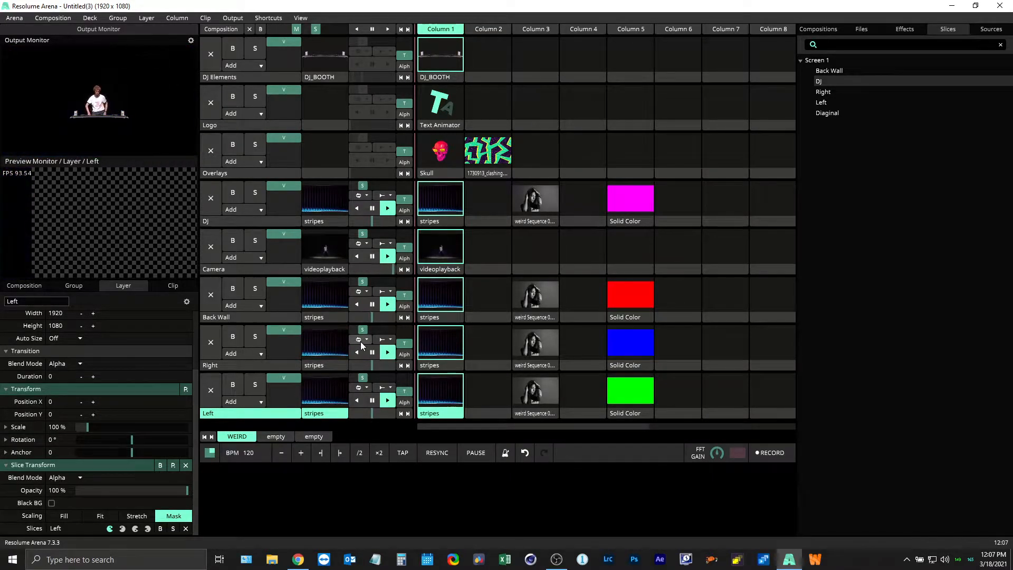
Review the keyboard shortcuts assigned to the Left layer's Fill and Mask slice scaling.
{"action": "left_click", "coordinate": [274, 17]}
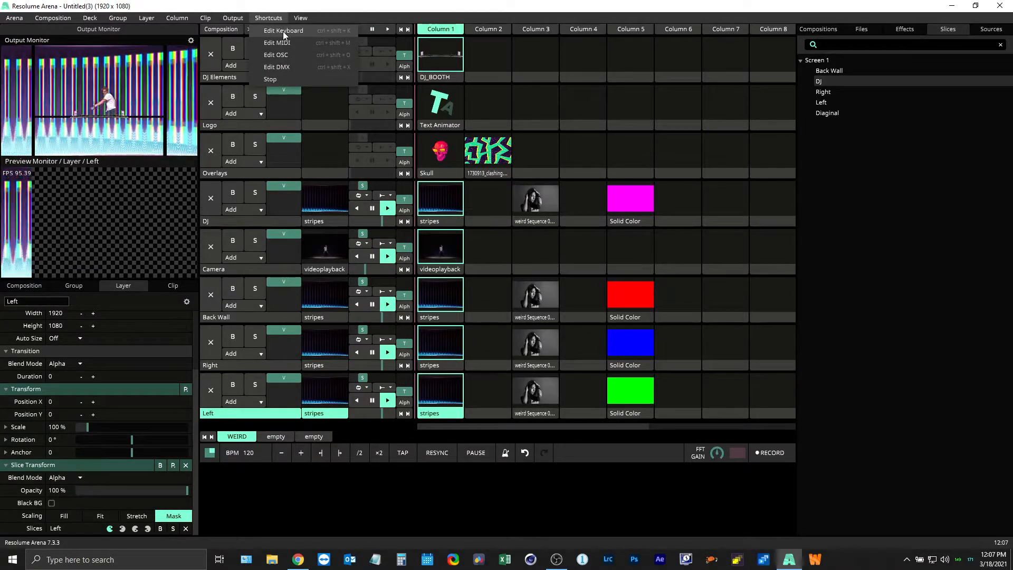
{"action": "left_click", "coordinate": [283, 31]}
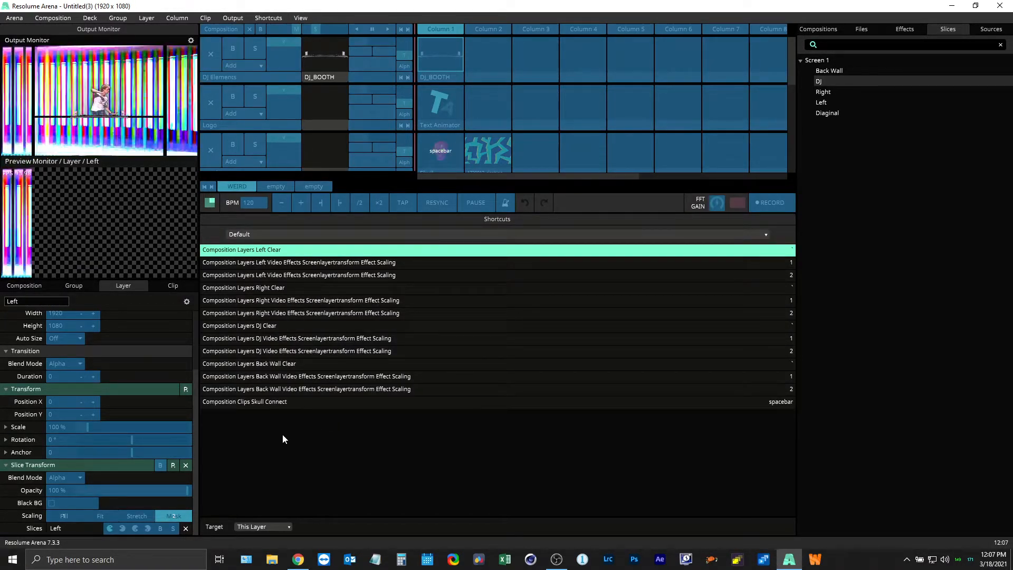
{"action": "left_click", "coordinate": [71, 514]}
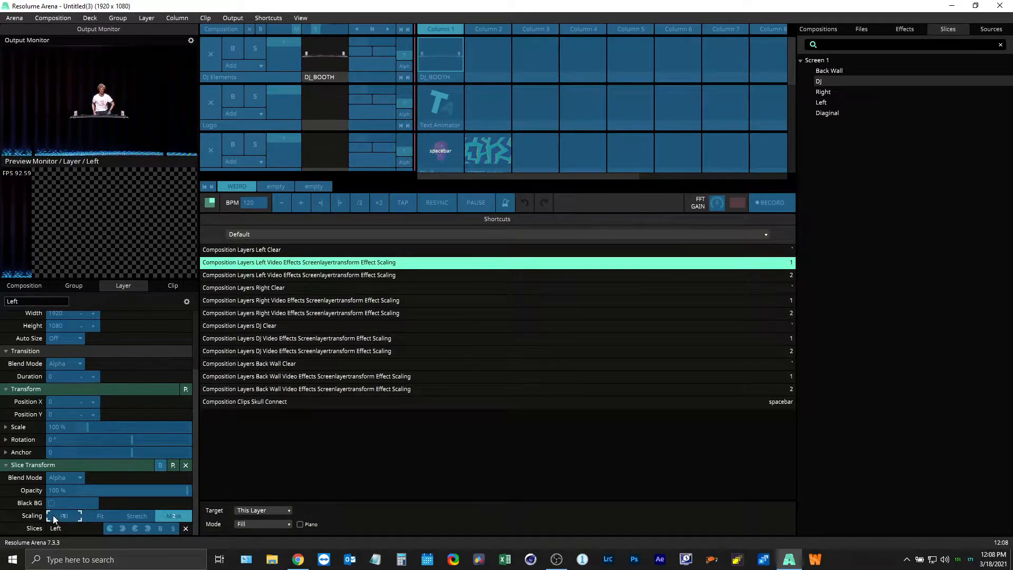
{"action": "left_click", "coordinate": [172, 519]}
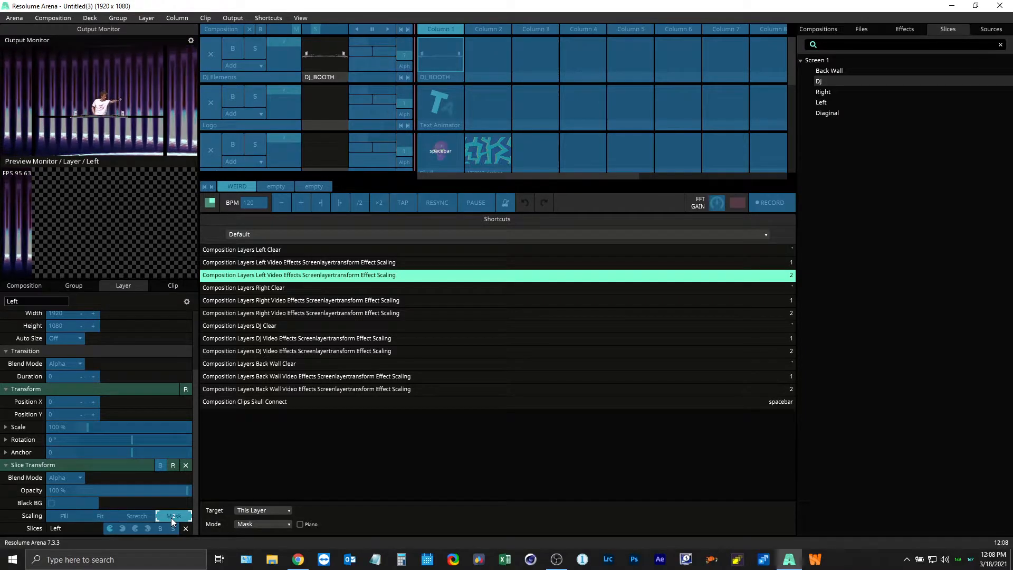
{"action": "key", "text": "ctrl+k"}
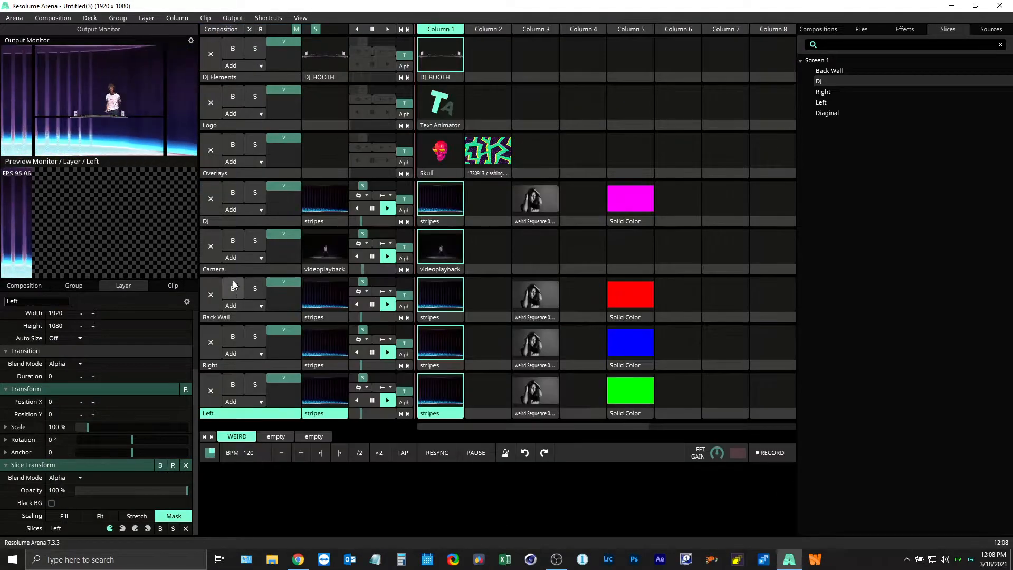
Inspect the Right and Back Wall layers' Slice Transforms and the target setting of the scaling keyboard shortcuts.
{"action": "left_click", "coordinate": [226, 365]}
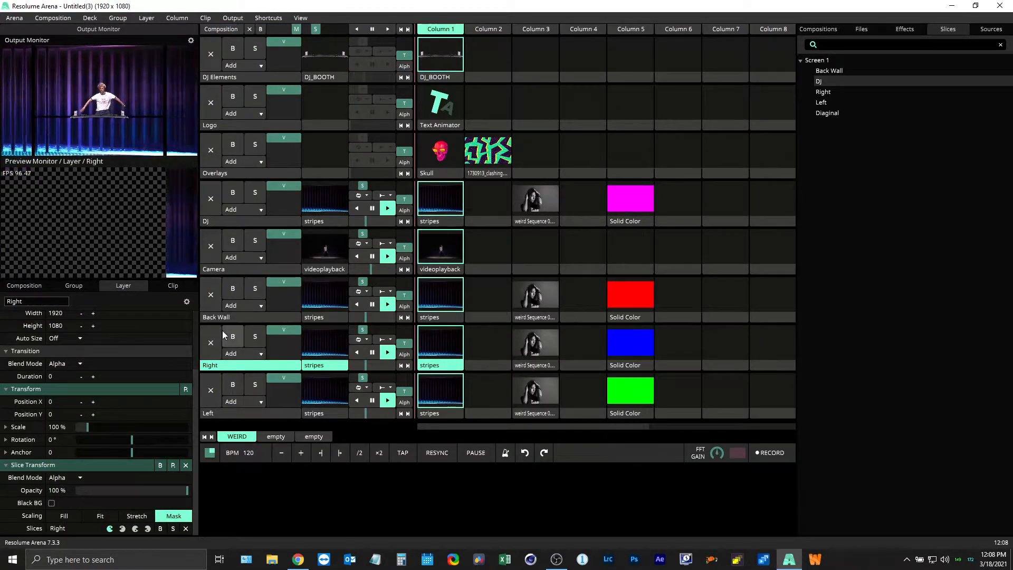
{"action": "left_click", "coordinate": [227, 317]}
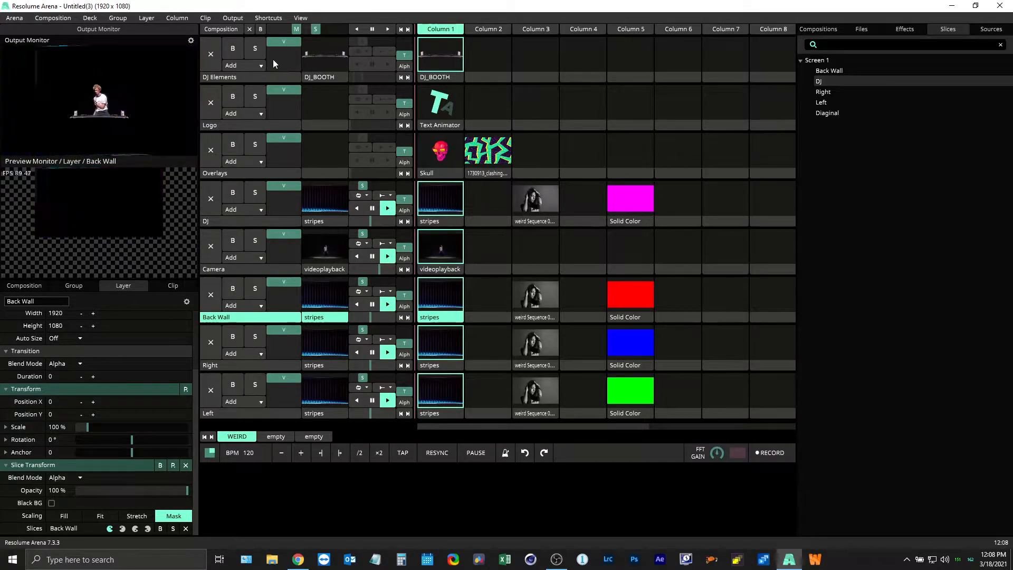
{"action": "left_click", "coordinate": [269, 18]}
{"action": "left_click", "coordinate": [280, 30]}
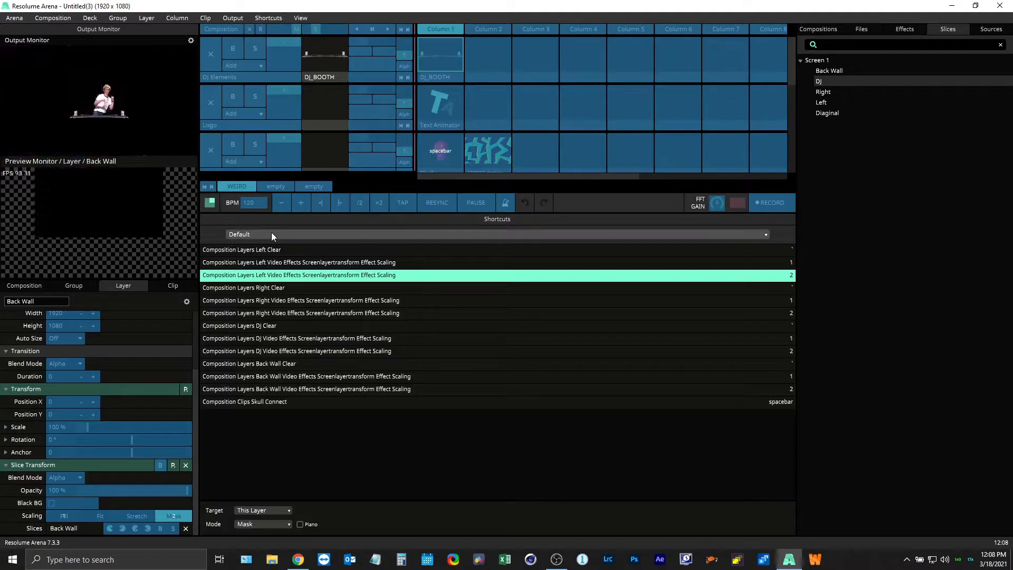
{"action": "left_click", "coordinate": [260, 510]}
{"action": "left_click", "coordinate": [264, 510]}
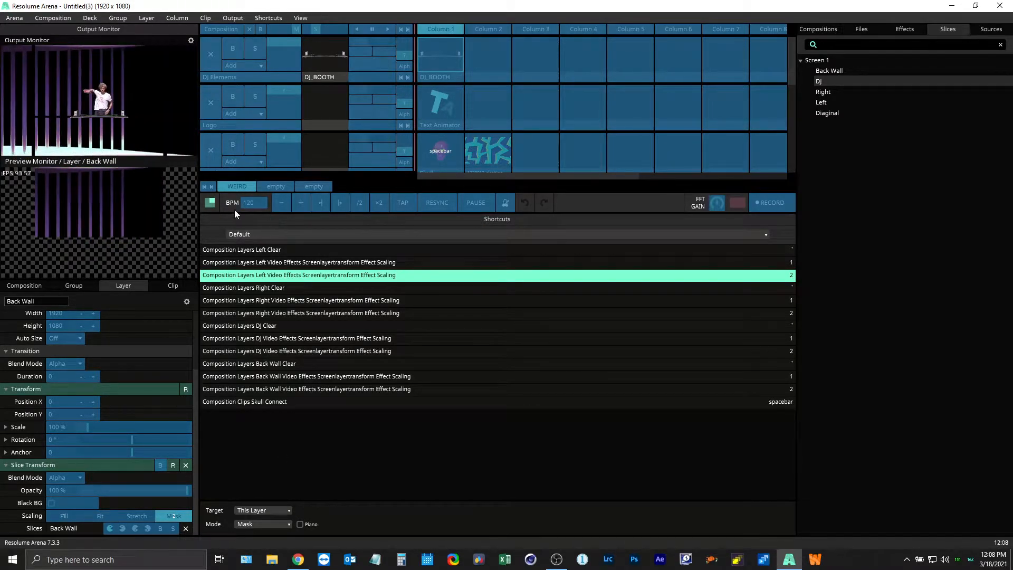
{"action": "key", "text": "Escape"}
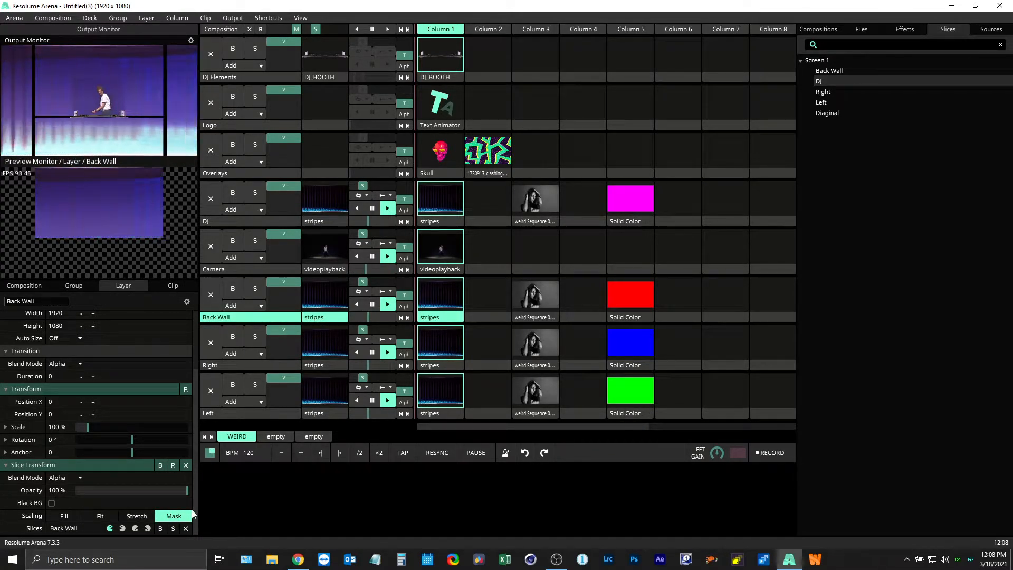
Set the Back Wall layer's Slice Transform scaling to Fill.
{"action": "left_click", "coordinate": [583, 172]}
{"action": "left_click", "coordinate": [240, 317]}
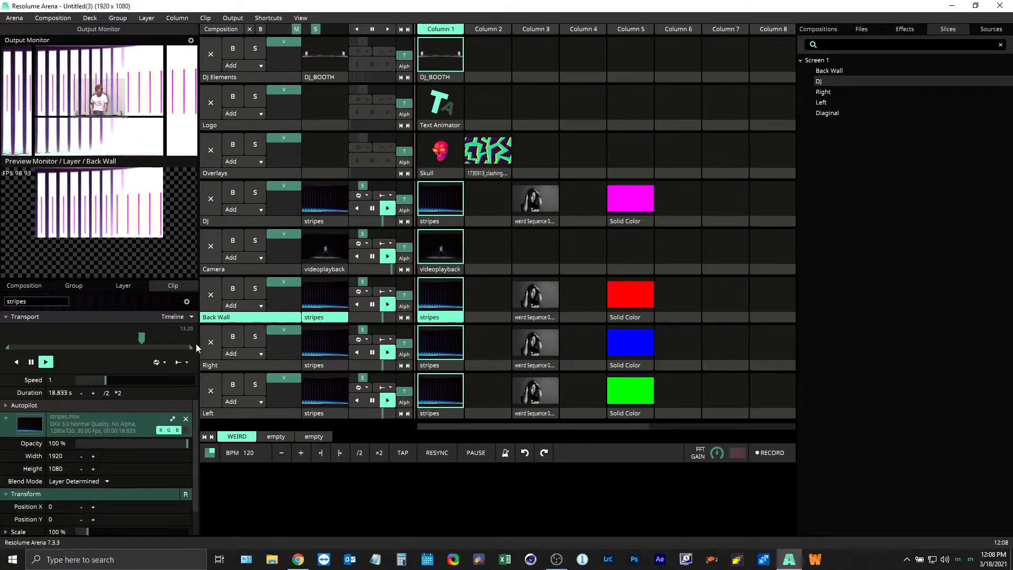
{"action": "scroll", "coordinate": [134, 496], "scroll_direction": "down", "scroll_amount": 1}
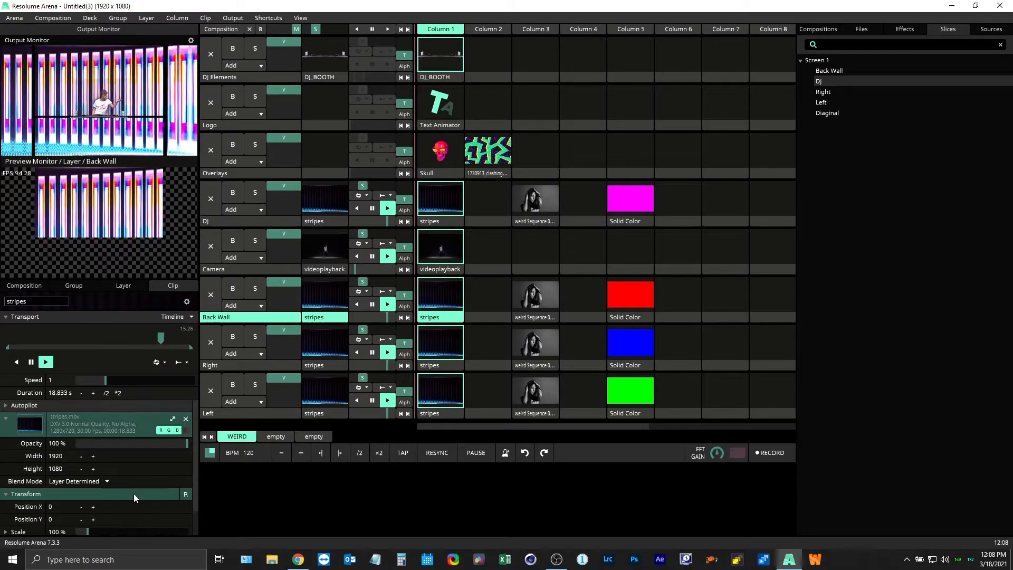
{"action": "left_click", "coordinate": [123, 285]}
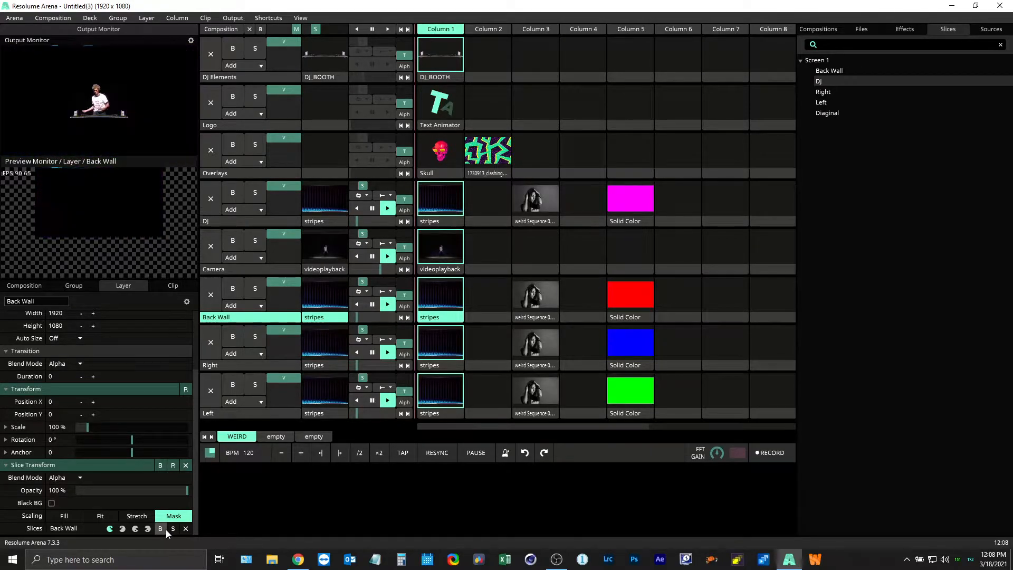
{"action": "left_click", "coordinate": [69, 515]}
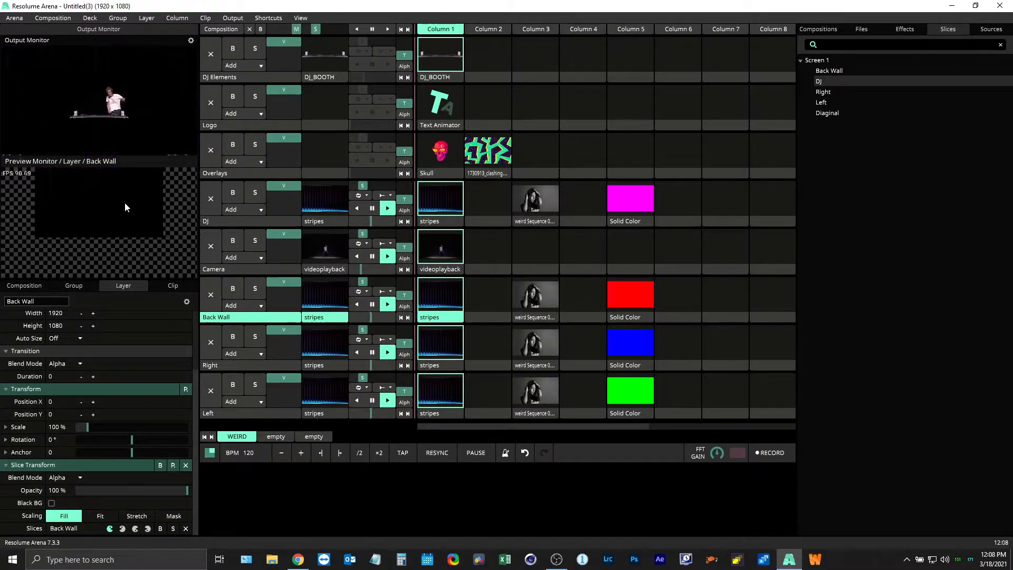
Preview the full stripes clip on the DJ layer, then set the Back Wall layer's slice scaling to Fit.
{"action": "left_click", "coordinate": [441, 222]}
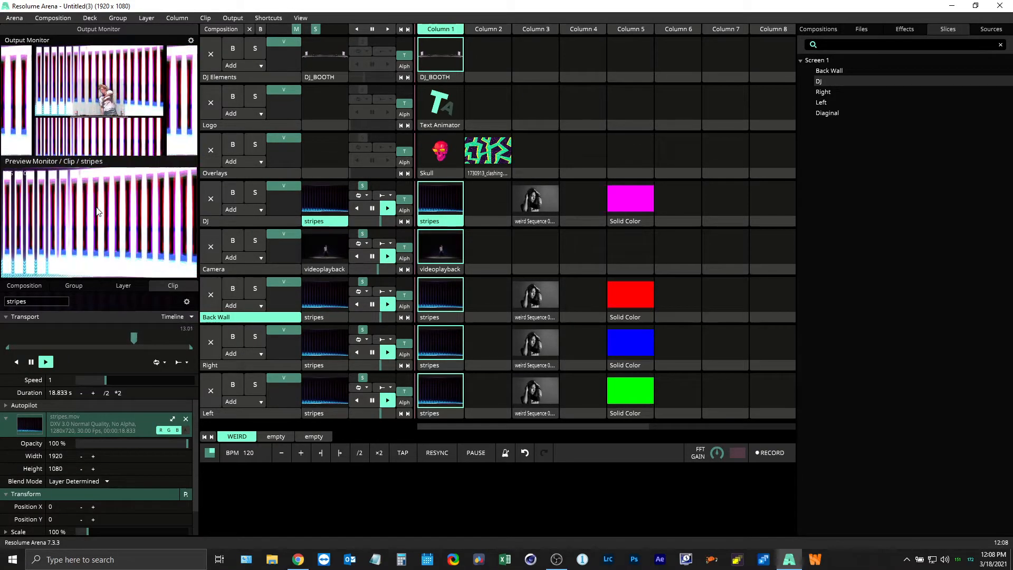
{"action": "left_click", "coordinate": [123, 288]}
{"action": "left_click", "coordinate": [66, 519]}
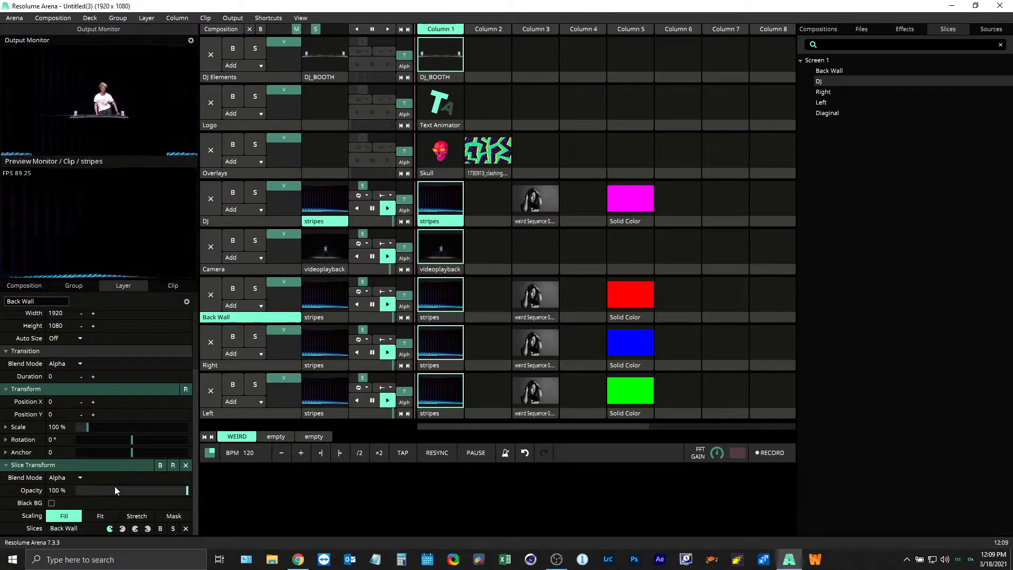
{"action": "left_click", "coordinate": [96, 517]}
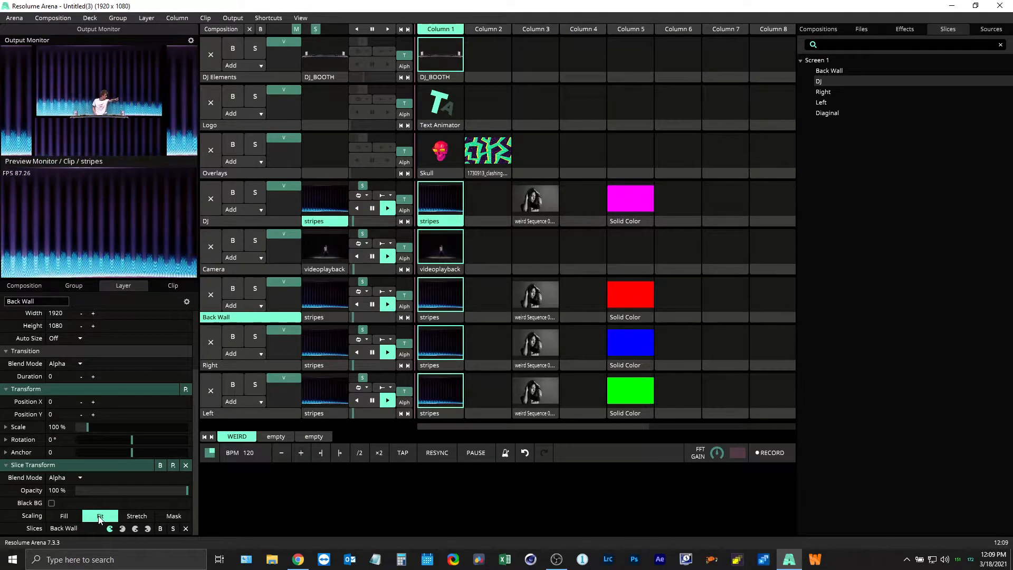
Try the Fit, Stretch and Fill scaling modes on the DJ layer's Slice Transform.
{"action": "left_click", "coordinate": [230, 224]}
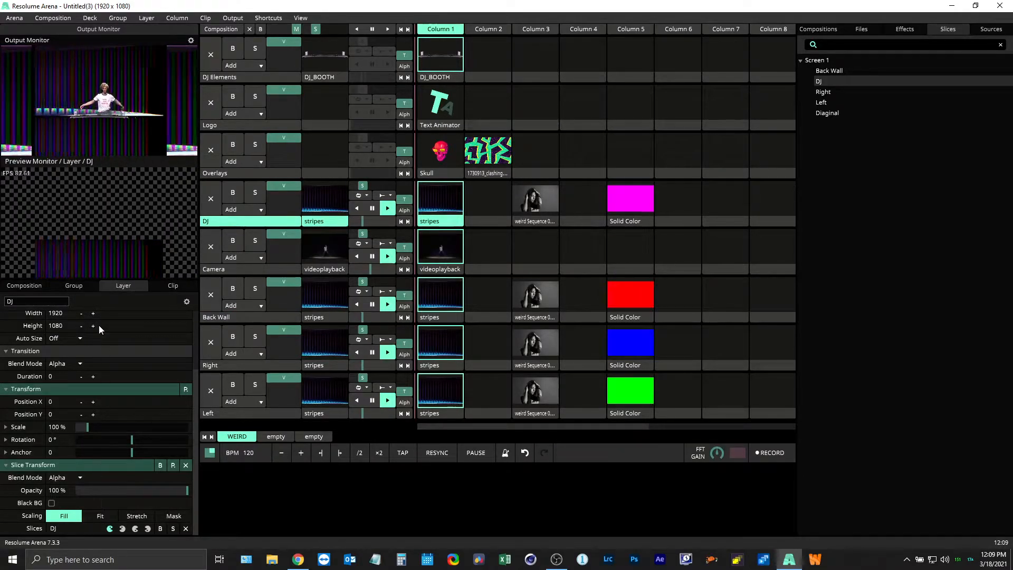
{"action": "left_click", "coordinate": [101, 514]}
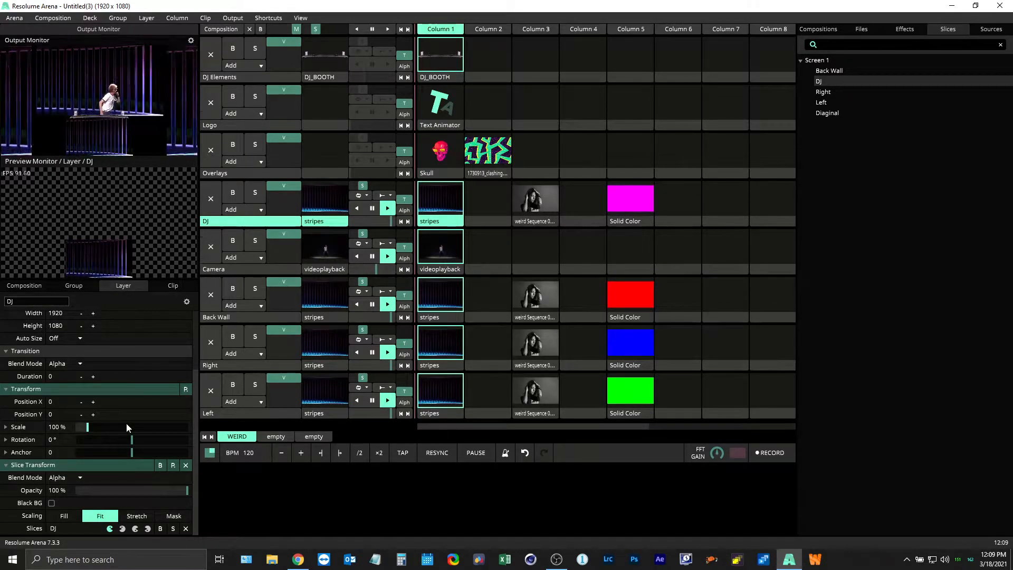
{"action": "left_click", "coordinate": [136, 516]}
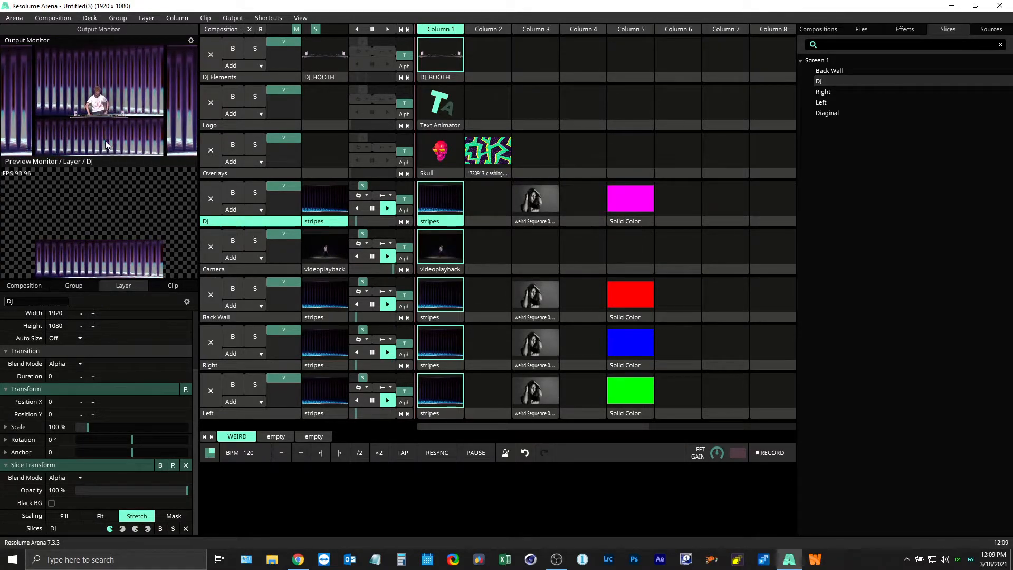
{"action": "left_click", "coordinate": [60, 514]}
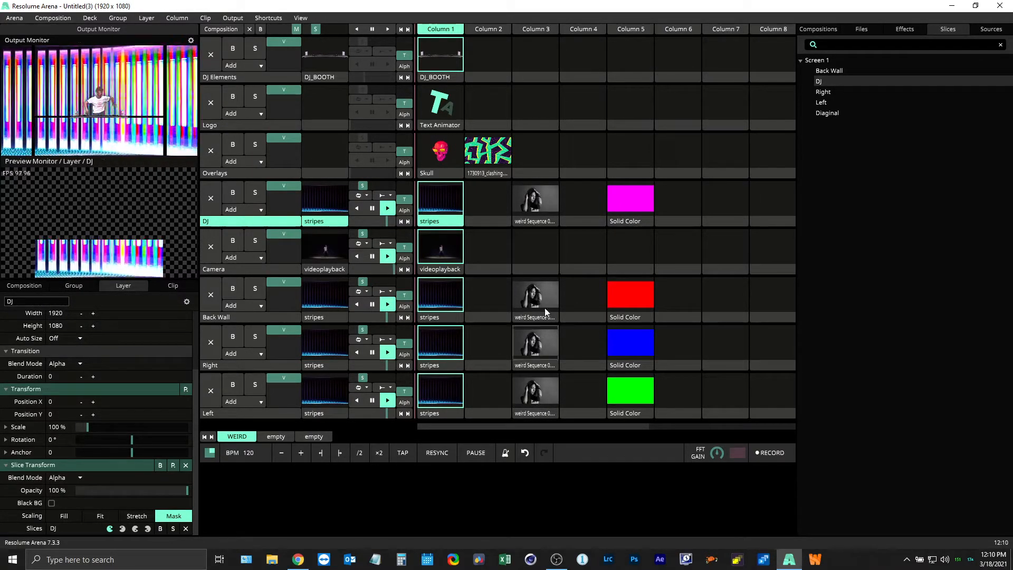
Launch the weird Sequence clips in Column 3 on all the slice layers.
{"action": "left_click", "coordinate": [540, 30]}
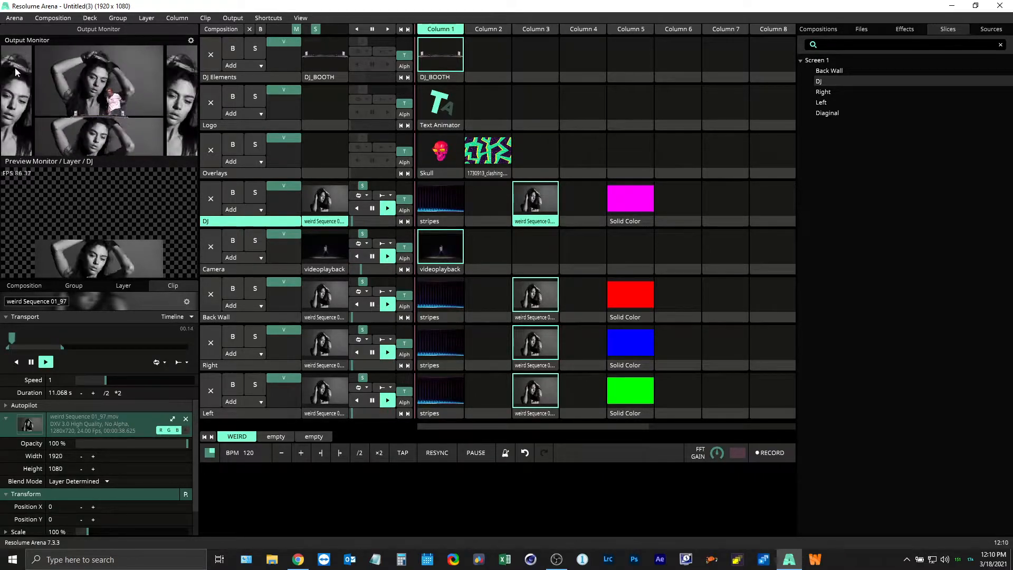
Launch the Column 1 stripes clips, then preview the Skull overlay clip and toggle the bypass of its Slice Transform.
{"action": "left_click", "coordinate": [441, 30]}
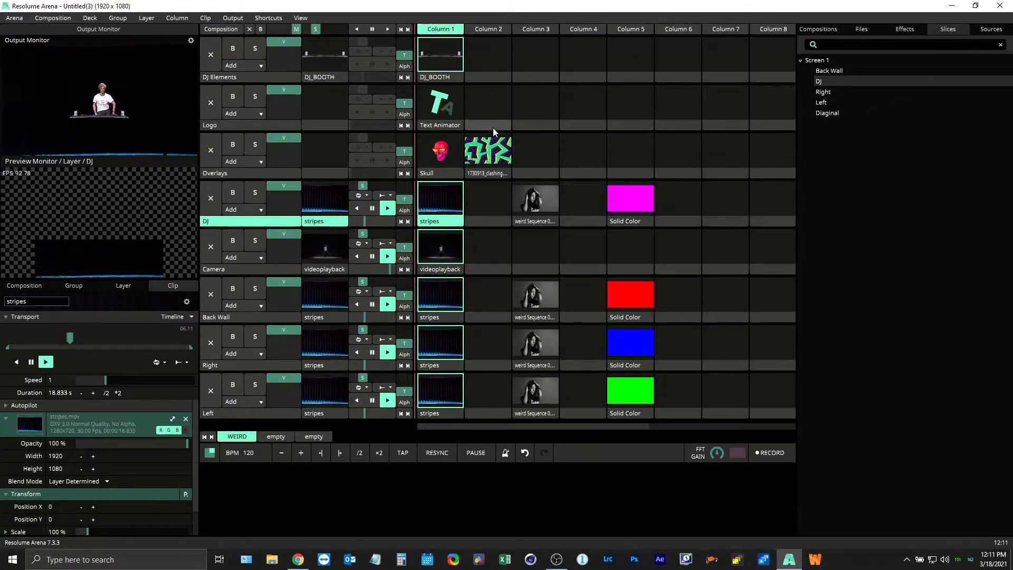
{"action": "left_click", "coordinate": [433, 176]}
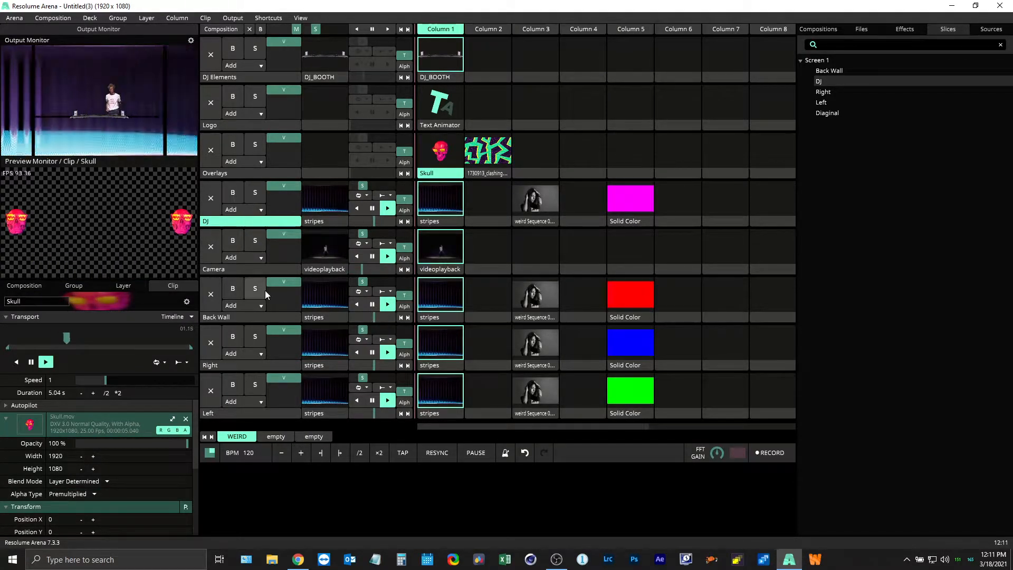
{"action": "scroll", "coordinate": [109, 488], "scroll_direction": "down", "scroll_amount": 5}
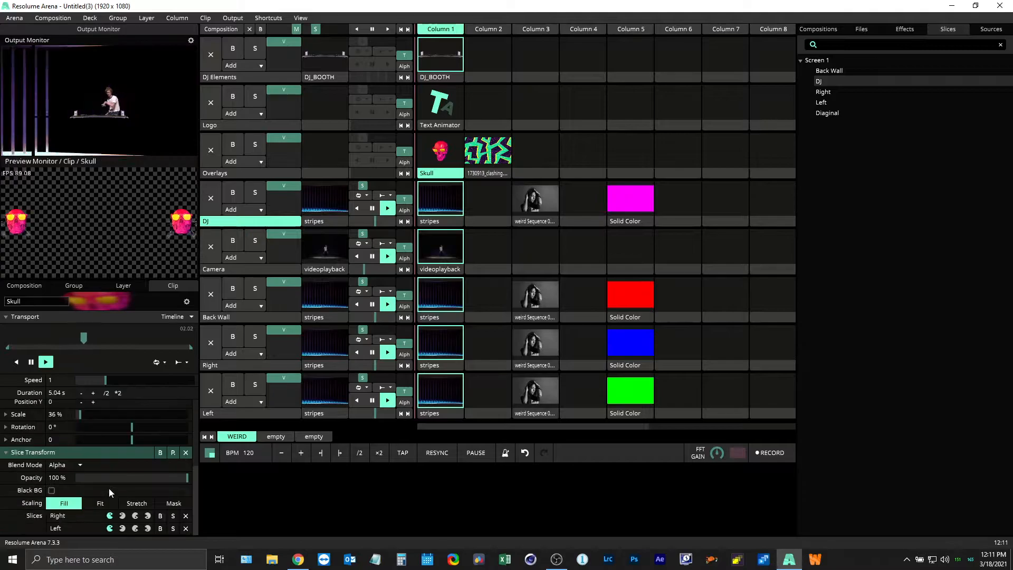
{"action": "left_click", "coordinate": [159, 453]}
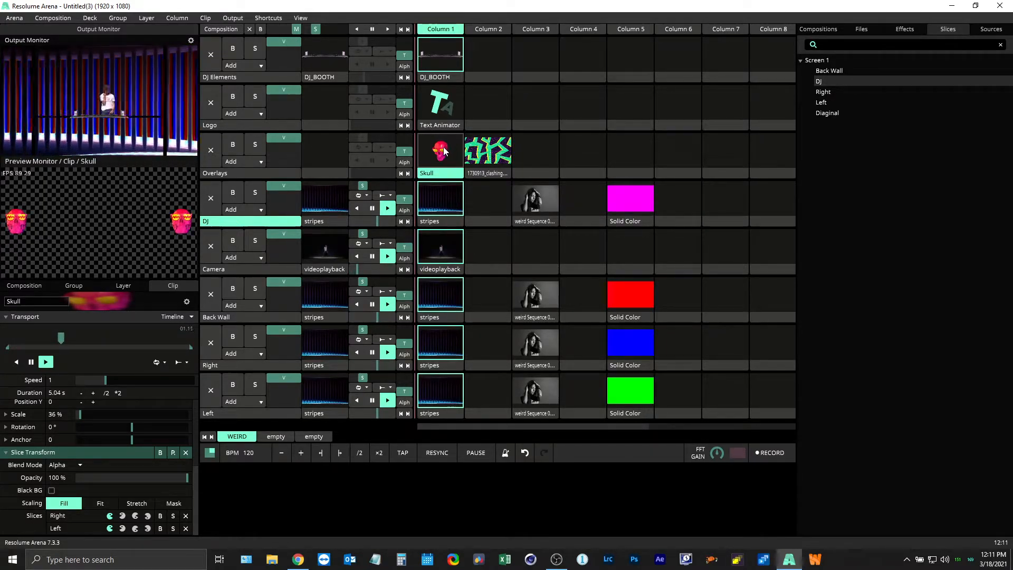
Set the trigger style of the Skull clip on the Overlays layer to Piano.
{"action": "right_click", "coordinate": [431, 175]}
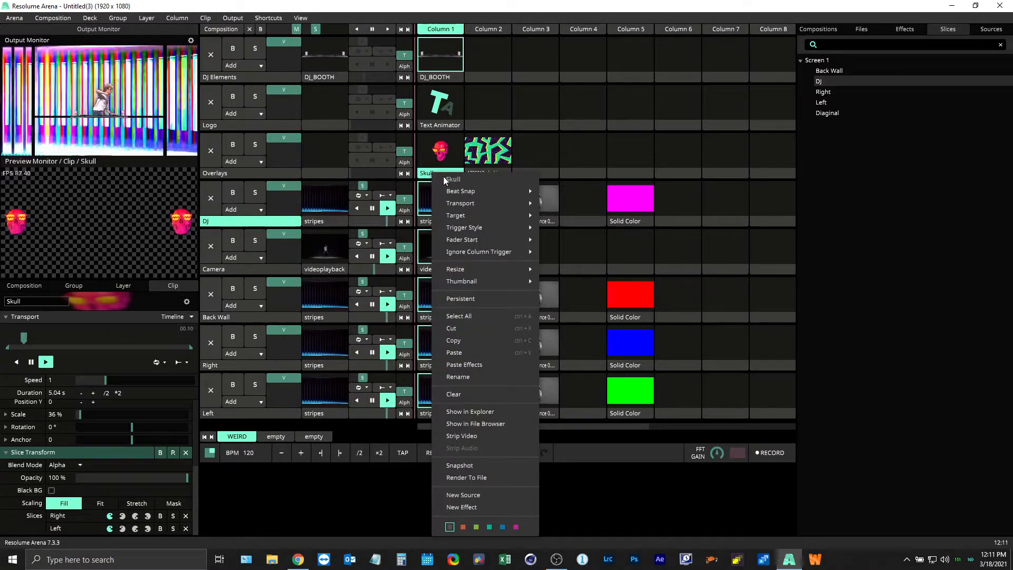
{"action": "mouse_move", "coordinate": [479, 230]}
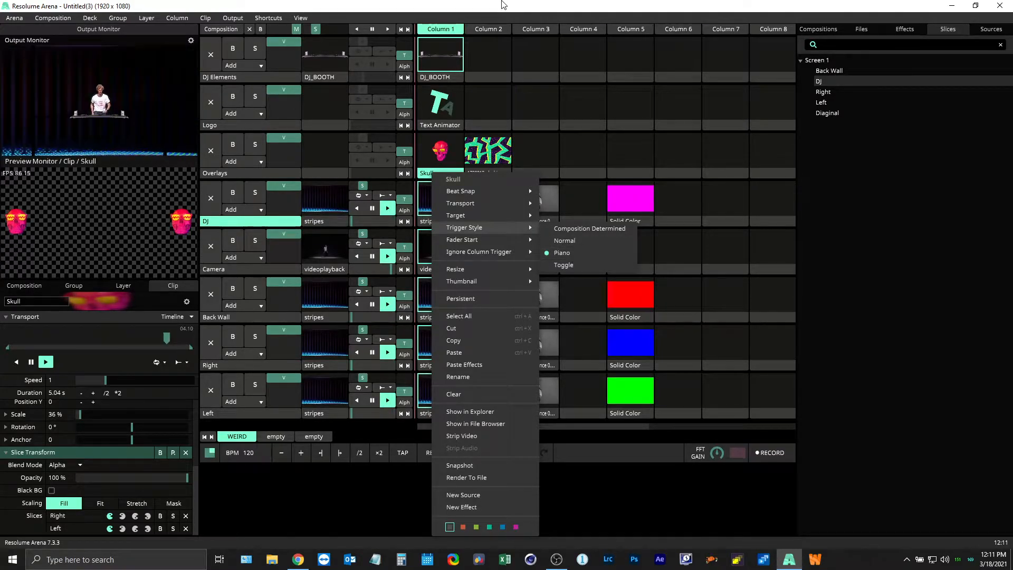
{"action": "left_click", "coordinate": [572, 253]}
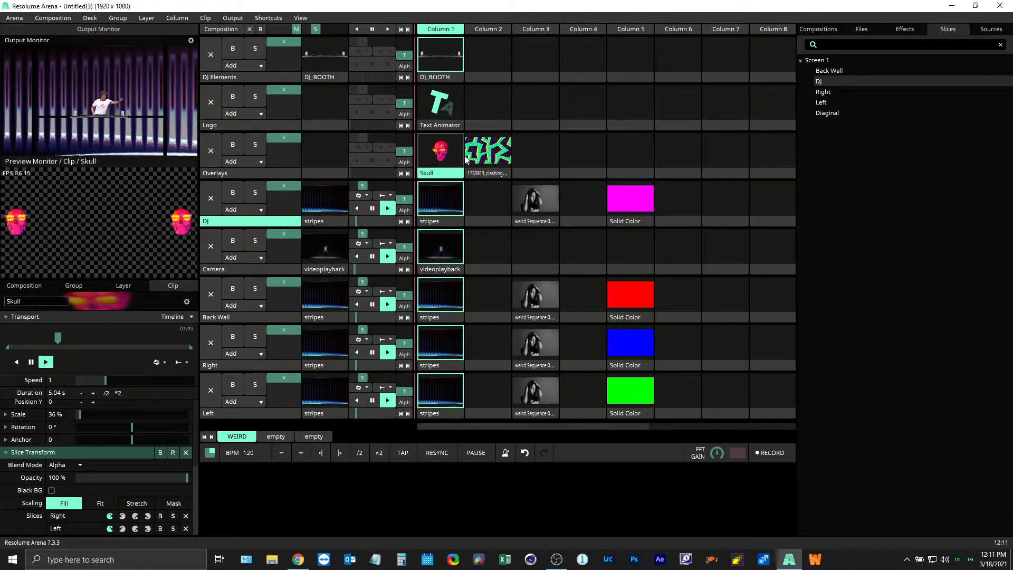
{"action": "left_click", "coordinate": [551, 176]}
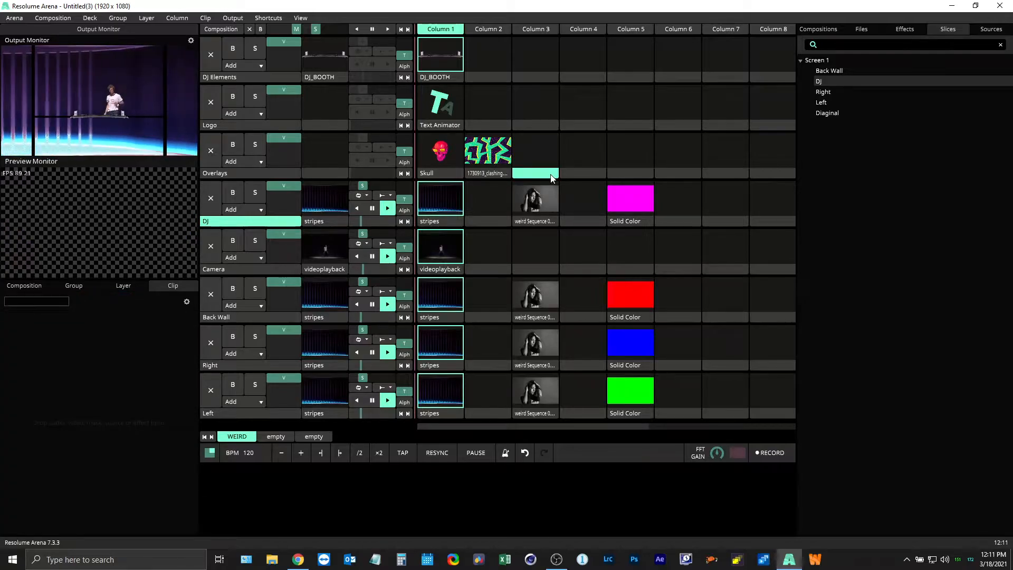
Trigger the Skull overlay clip momentarily several times over the stage with its assigned shortcut.
{"action": "key", "text": "q"}
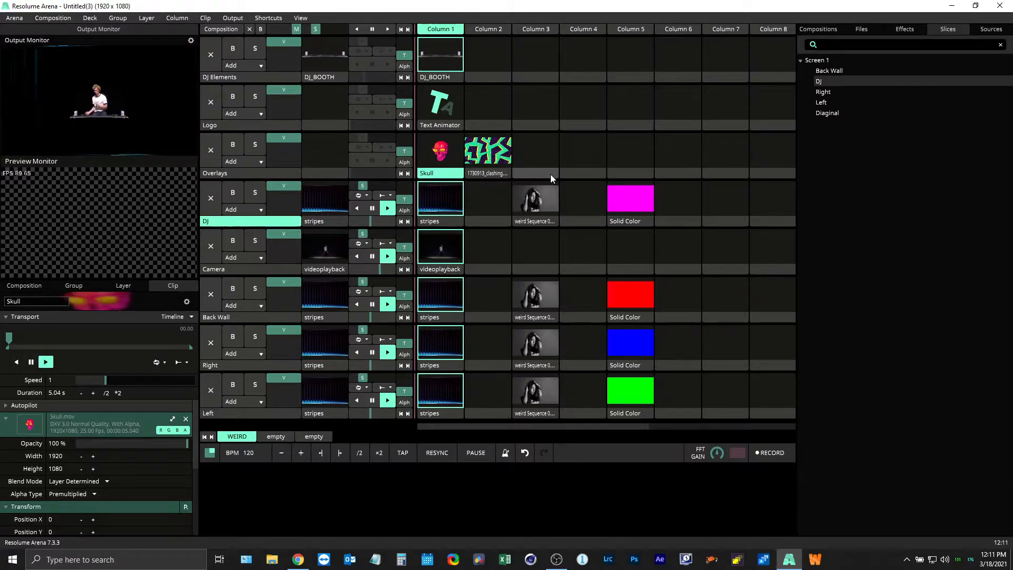
{"action": "key", "text": "q"}
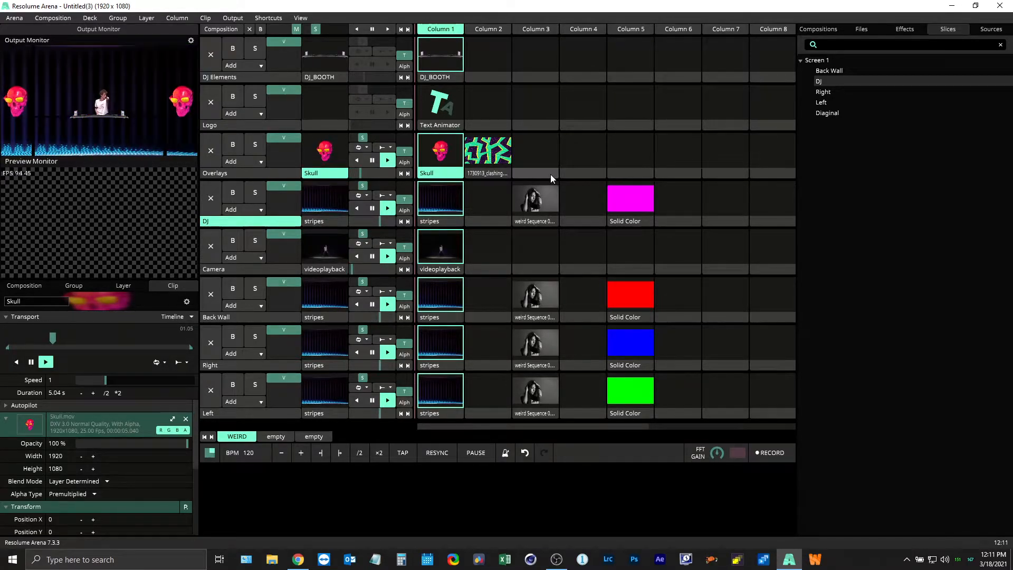
{"action": "key", "text": "q"}
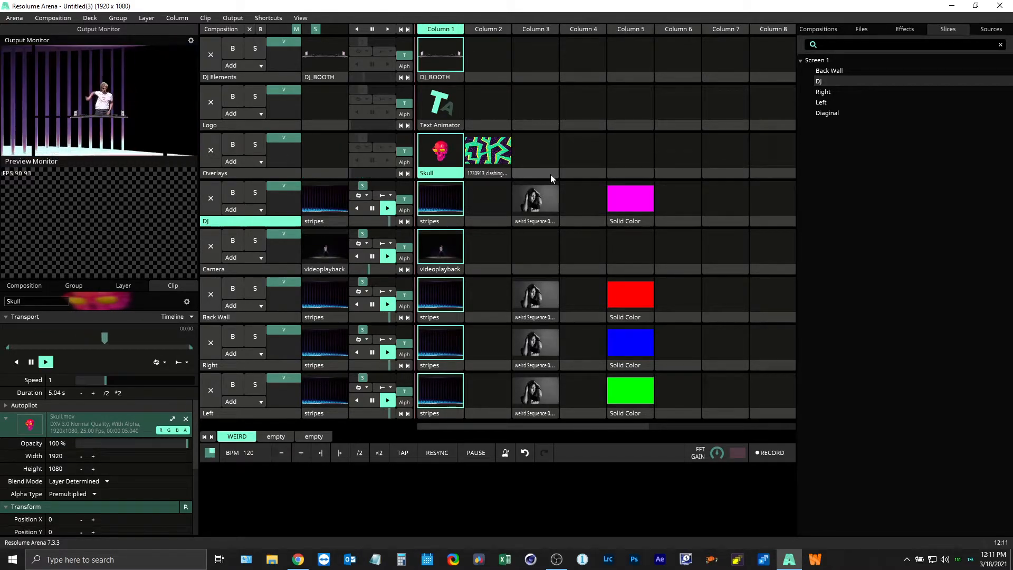
{"action": "key", "text": "q"}
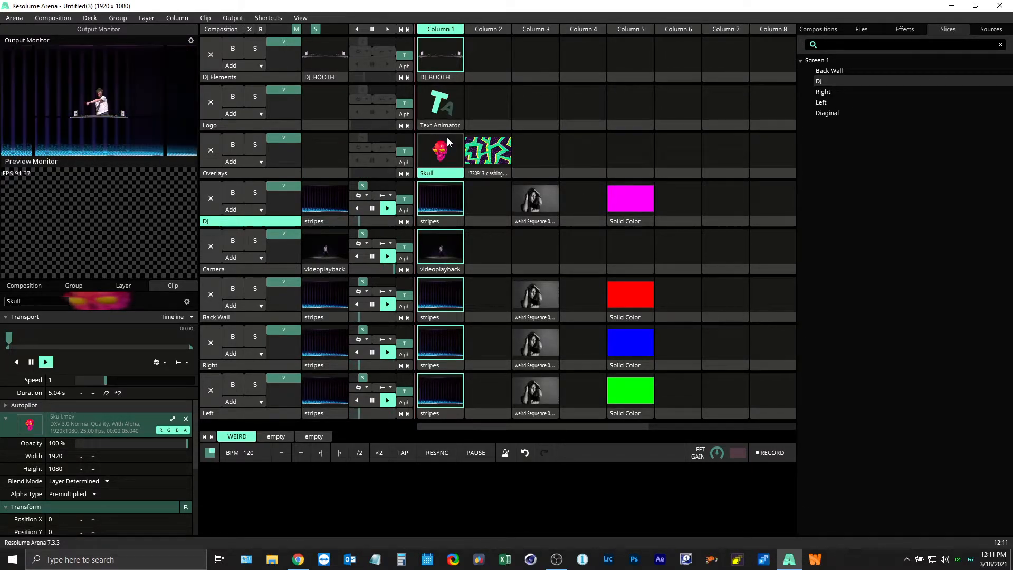
{"action": "left_click", "coordinate": [438, 167]}
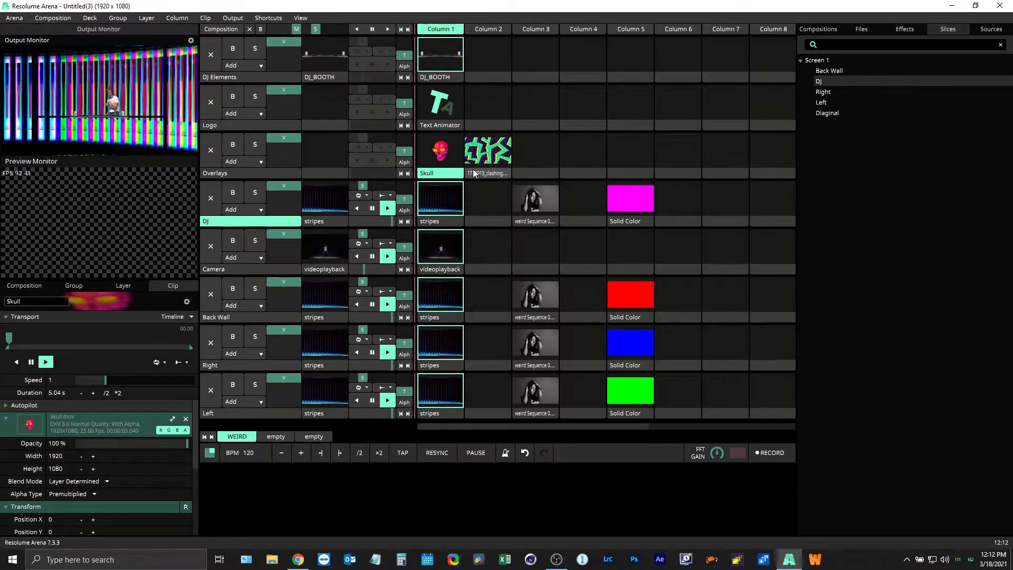
Examine the Diaginal slice and its mask in the input selection of Advanced Output, then save and close.
{"action": "key", "text": "ctrl+shift+a"}
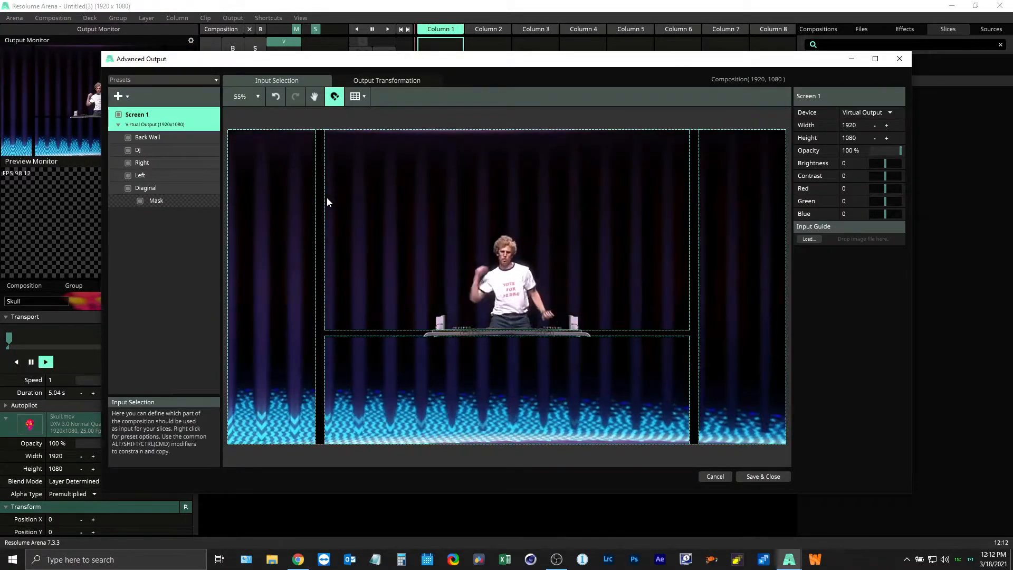
{"action": "left_click", "coordinate": [179, 187]}
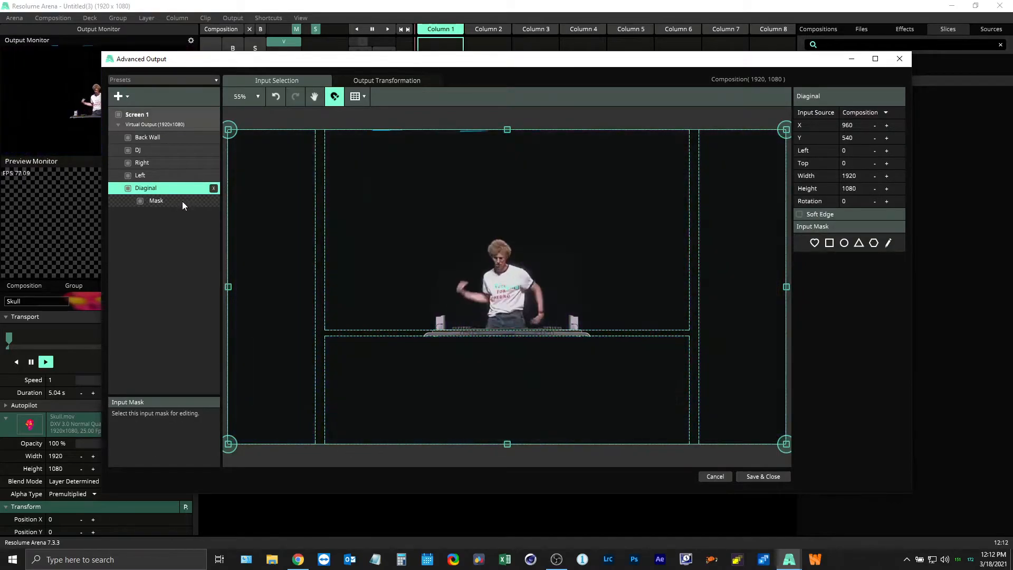
{"action": "left_click", "coordinate": [182, 201]}
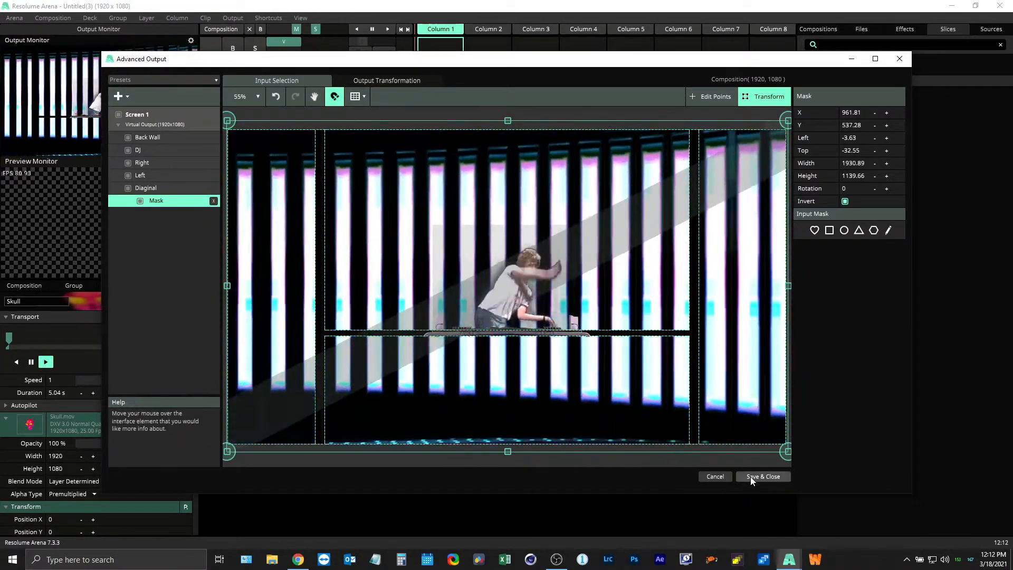
{"action": "left_click", "coordinate": [751, 476]}
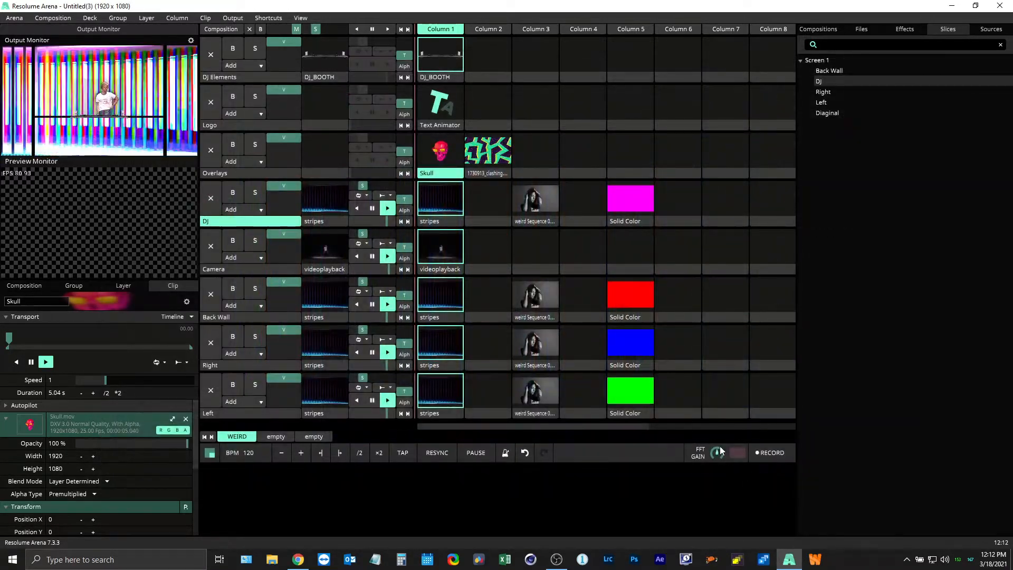
Launch the clashingFashions clip on the Overlays layer and check it against the slice outlines in Advanced Output.
{"action": "left_click", "coordinate": [492, 172]}
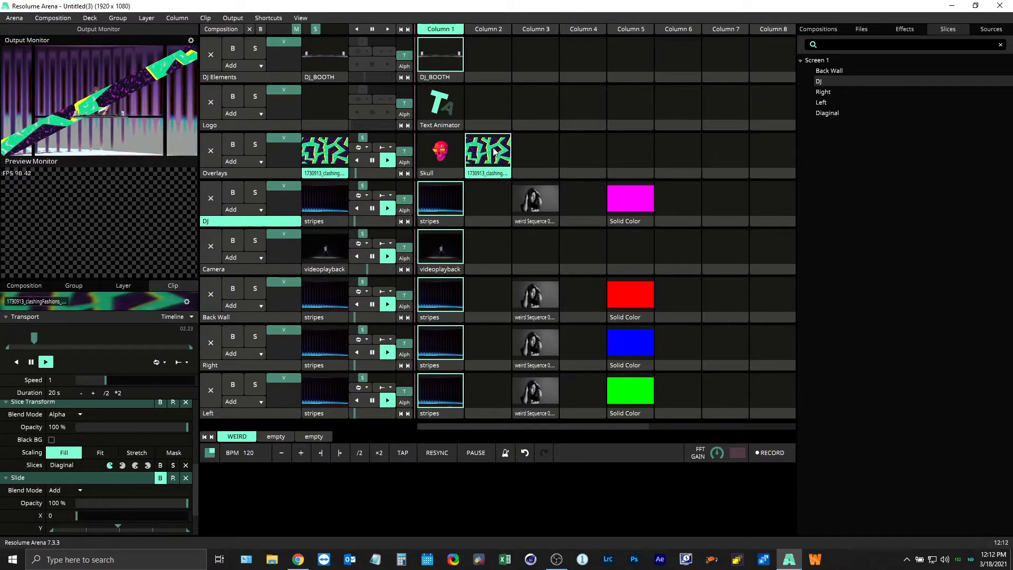
{"action": "key", "text": "ctrl+shift+a"}
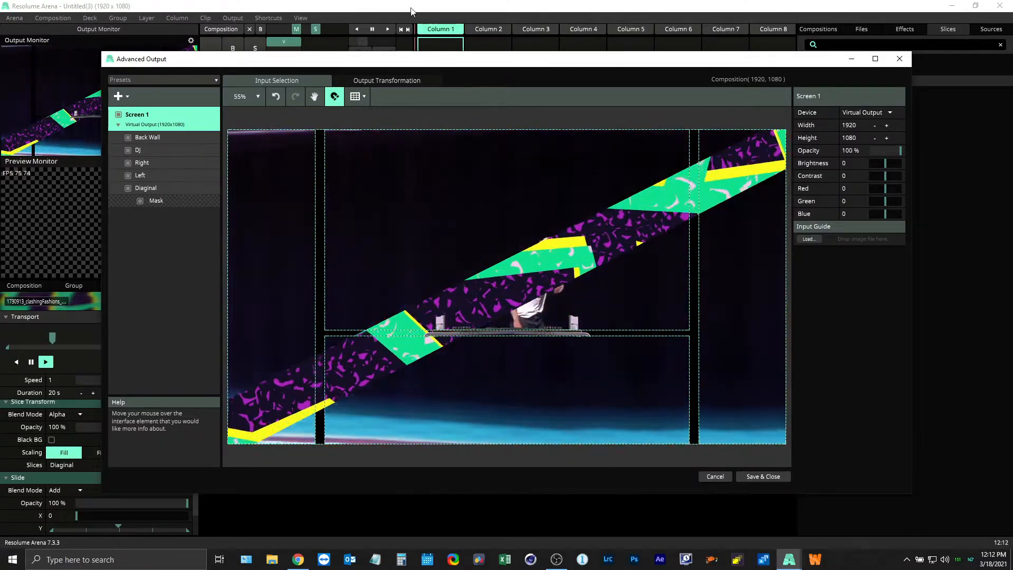
{"action": "left_click", "coordinate": [749, 476]}
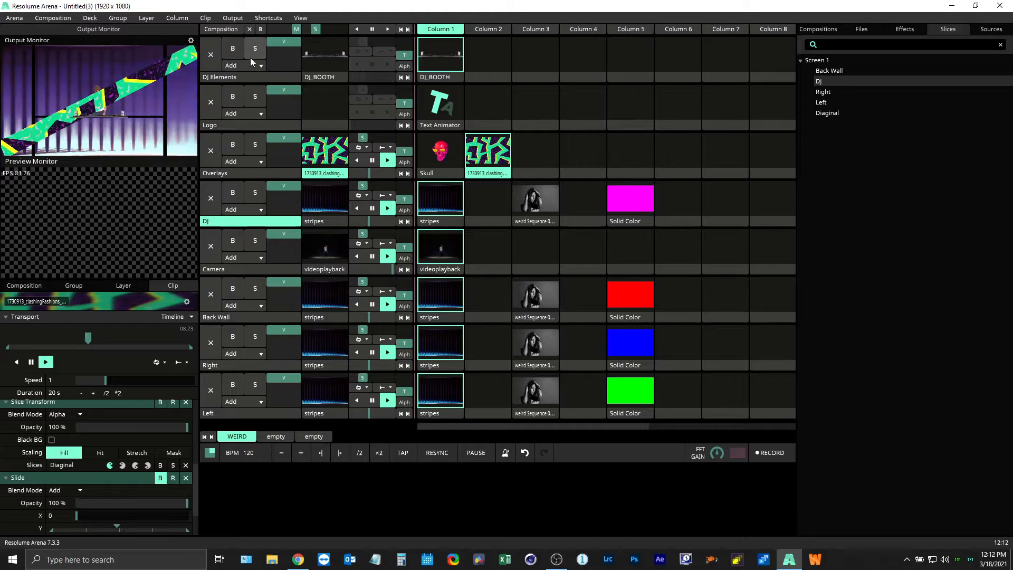
Clear every layer except Overlays and restart the clashingFashions clip on its own.
{"action": "left_click", "coordinate": [211, 54]}
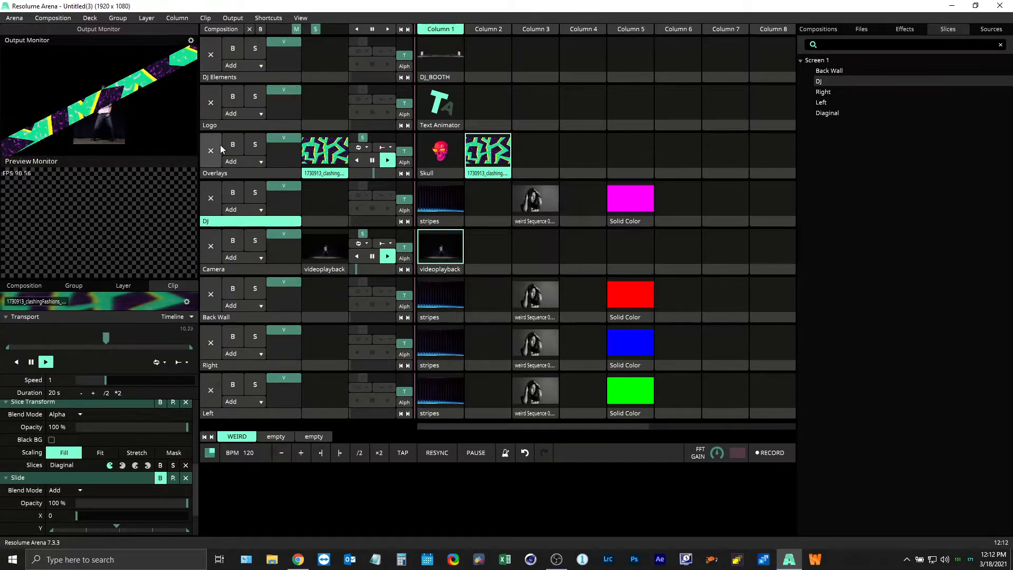
{"action": "left_click", "coordinate": [212, 240]}
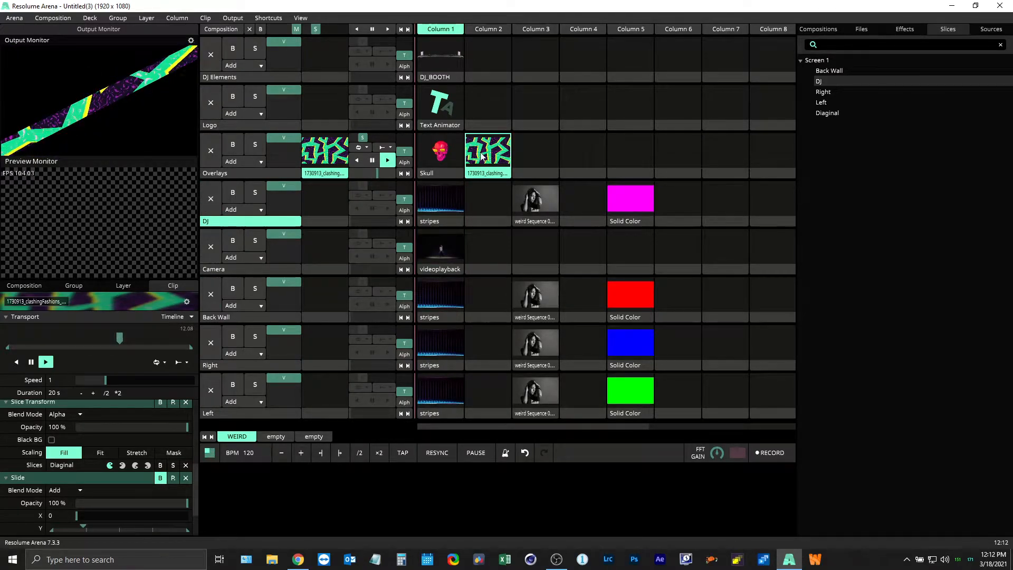
{"action": "left_click", "coordinate": [493, 154]}
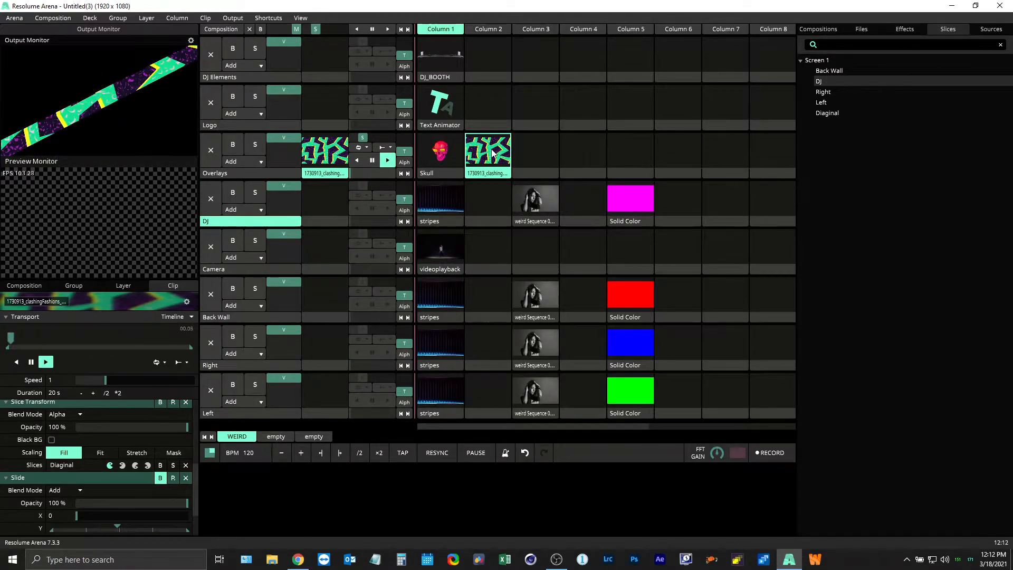
Open Advanced Output alongside the clip settings and bypass the clashingFashions clip's Slice Transform.
{"action": "key", "text": "ctrl+shift+a"}
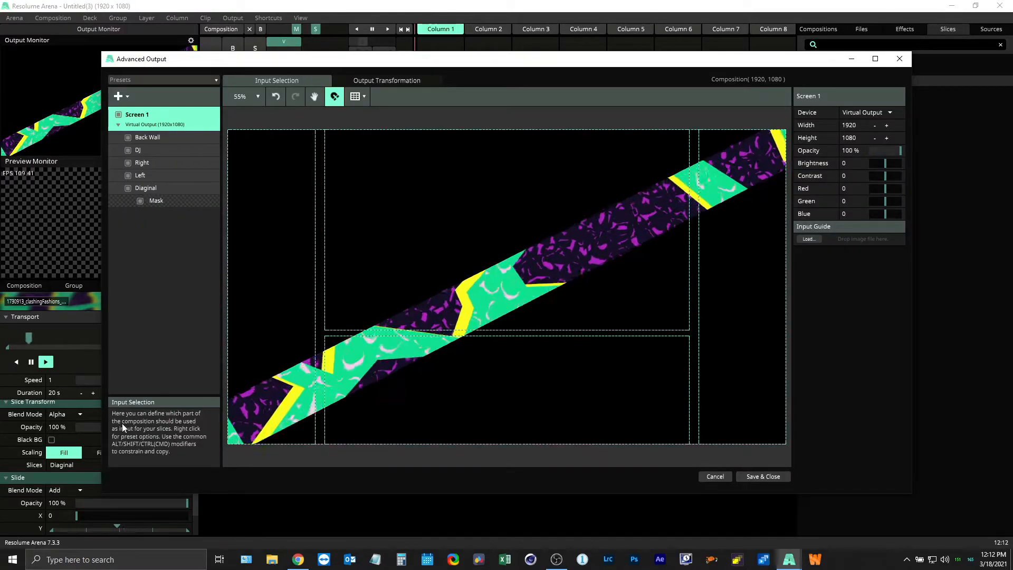
{"action": "left_click_drag", "start_coordinate": [248, 62], "coordinate": [305, 52]}
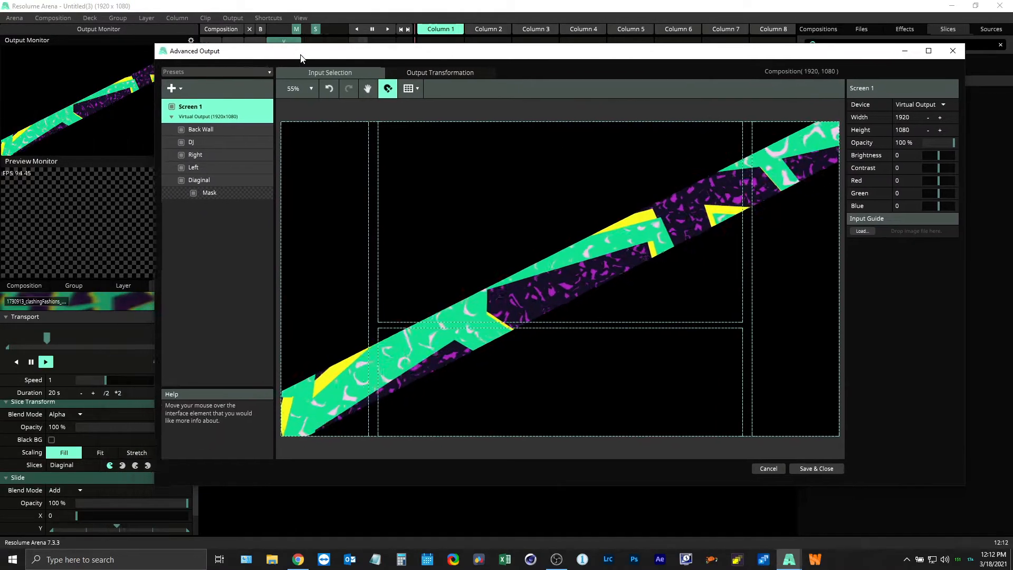
{"action": "scroll", "coordinate": [108, 457], "scroll_direction": "up", "scroll_amount": 4}
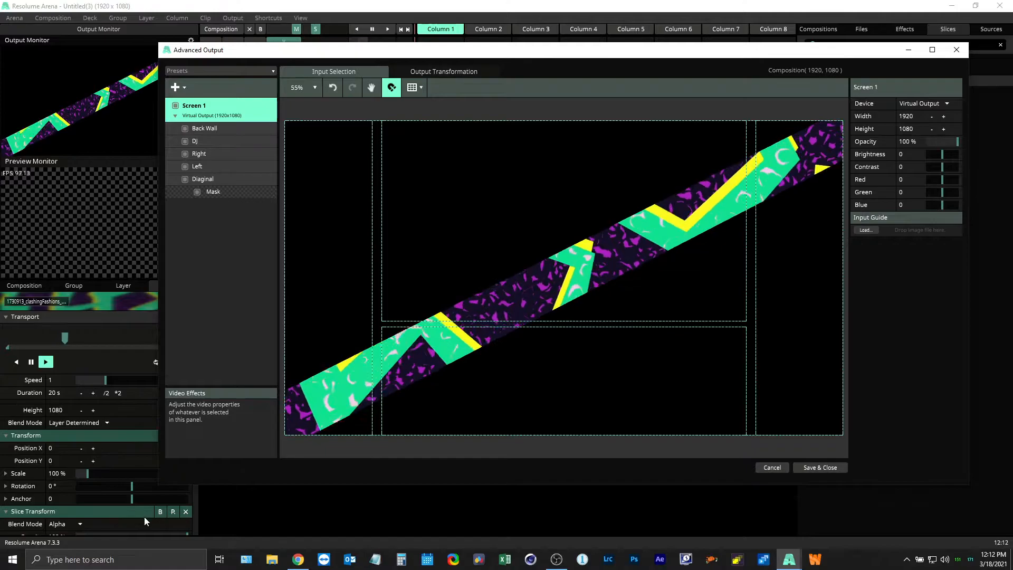
{"action": "left_click", "coordinate": [159, 512]}
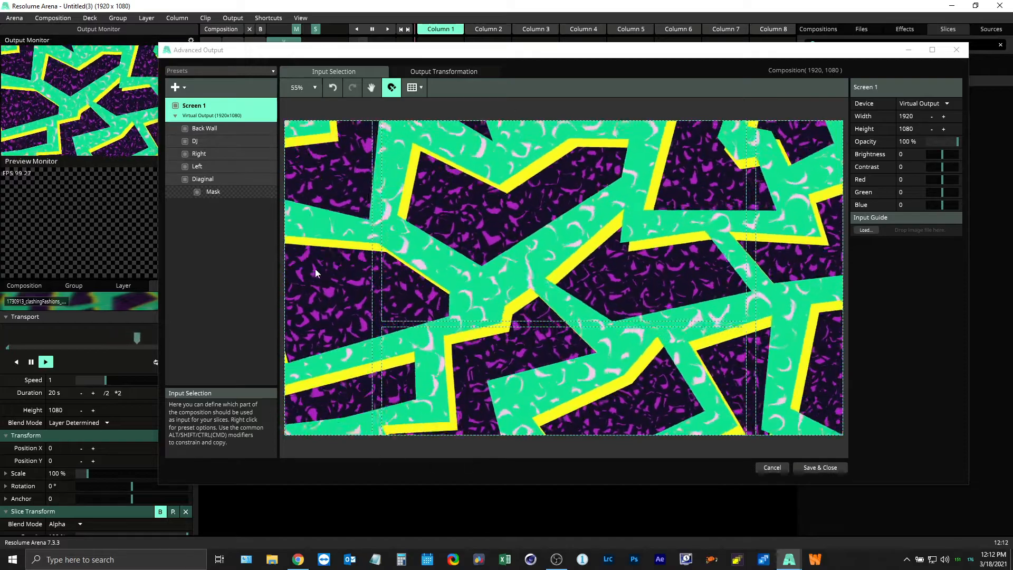
Inspect the Diaginal slice and its mask over the full clip and with the Overlays layer bypassed, then close Advanced Output.
{"action": "left_click", "coordinate": [228, 180]}
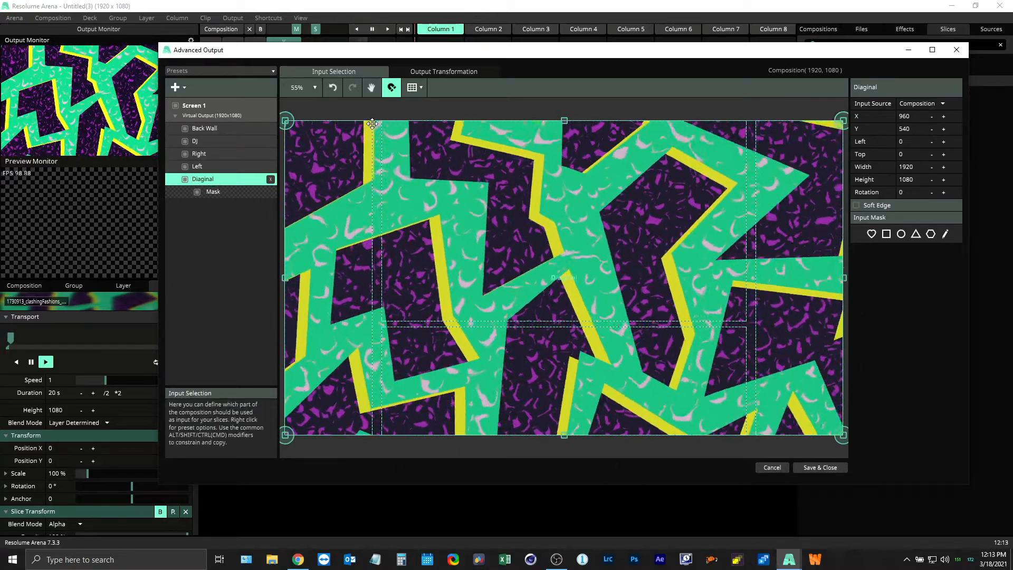
{"action": "left_click", "coordinate": [222, 192]}
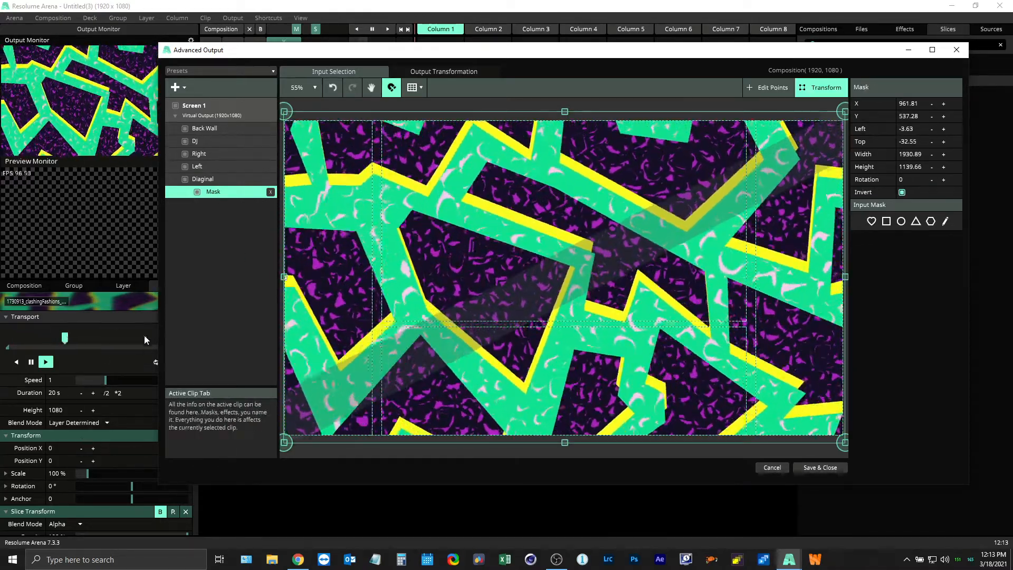
{"action": "left_click_drag", "start_coordinate": [244, 56], "coordinate": [346, 66]}
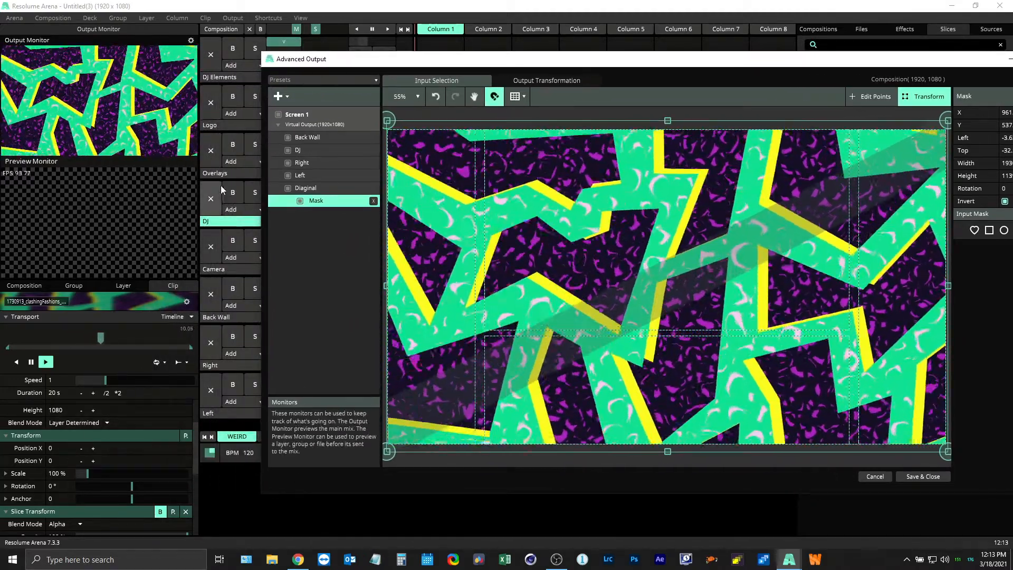
{"action": "left_click", "coordinate": [227, 148]}
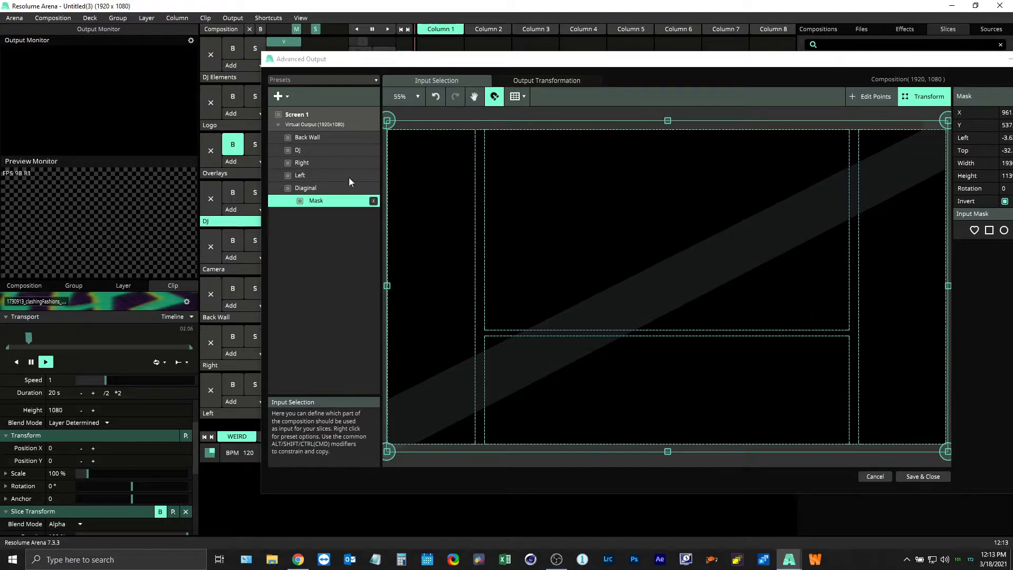
{"action": "left_click", "coordinate": [926, 478]}
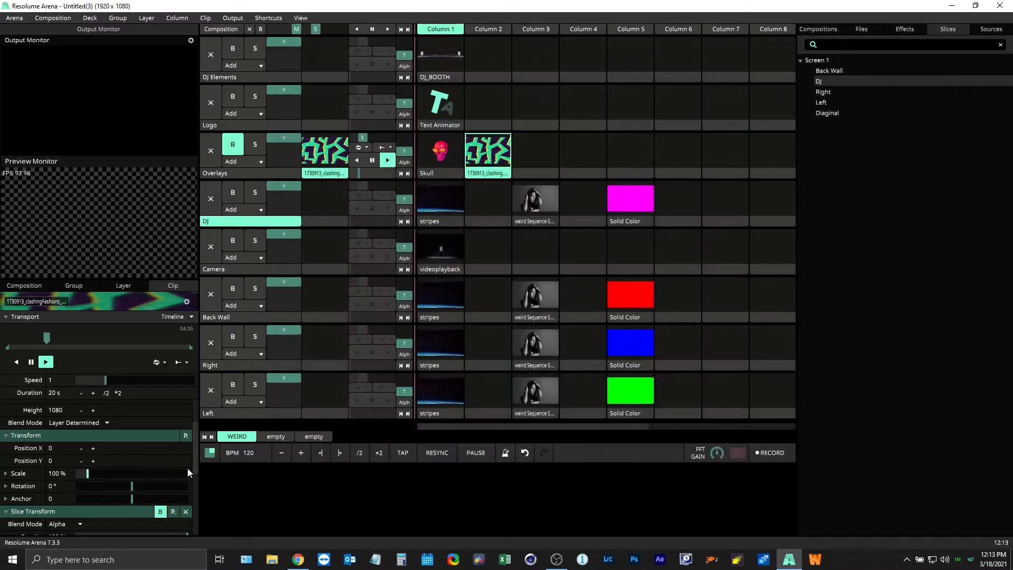
Re-enable the Overlays layer and its sliced clip, then launch the DJ_BOOTH and videoplayback clips.
{"action": "left_click", "coordinate": [240, 151]}
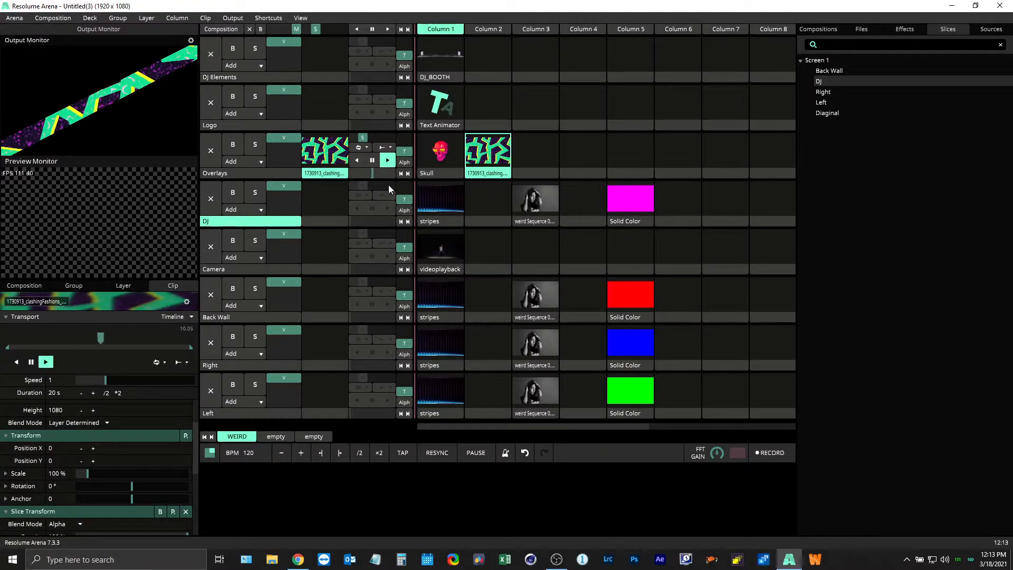
{"action": "left_click", "coordinate": [436, 63]}
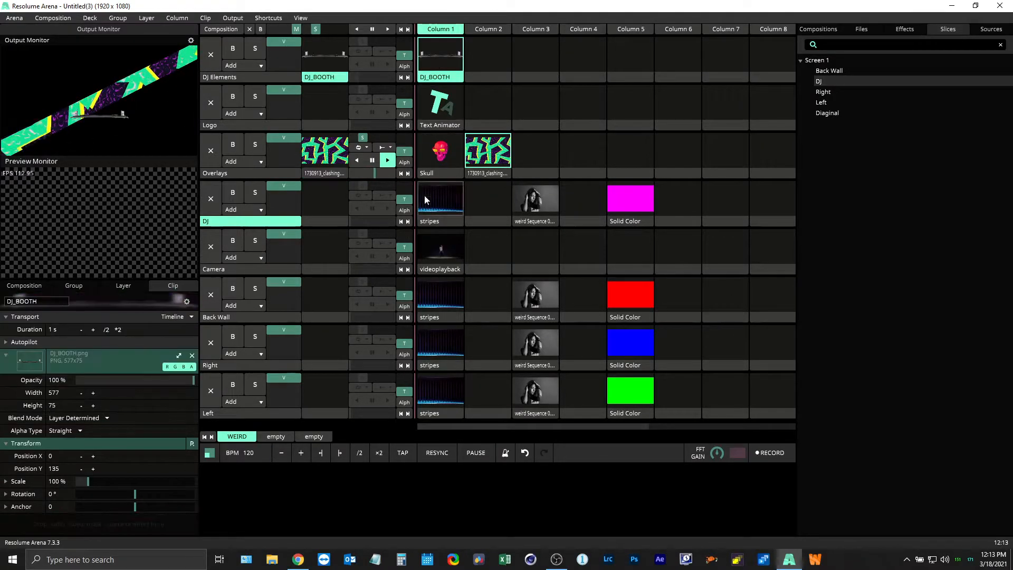
{"action": "left_click", "coordinate": [435, 242]}
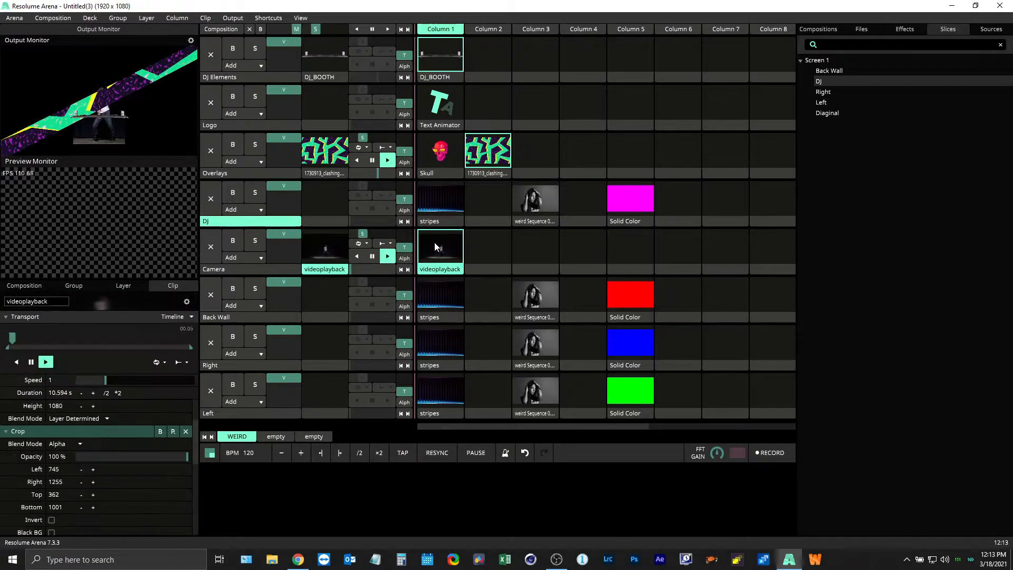
Launch the Column 5 Solid Color clips on the Back Wall, Right, Left and DJ layers.
{"action": "left_click", "coordinate": [632, 294]}
{"action": "left_click", "coordinate": [628, 344]}
{"action": "left_click", "coordinate": [628, 391]}
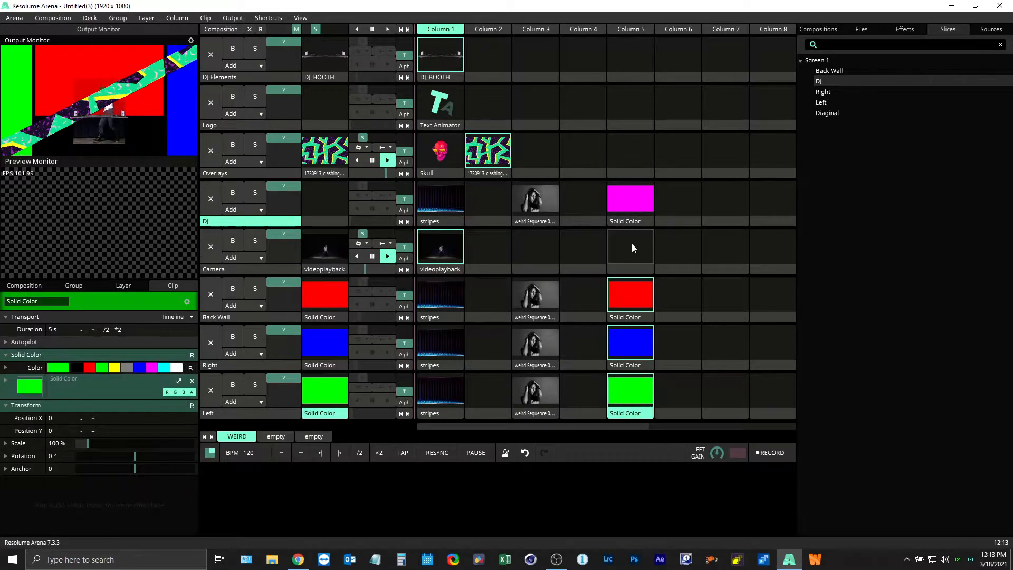
{"action": "left_click", "coordinate": [632, 201]}
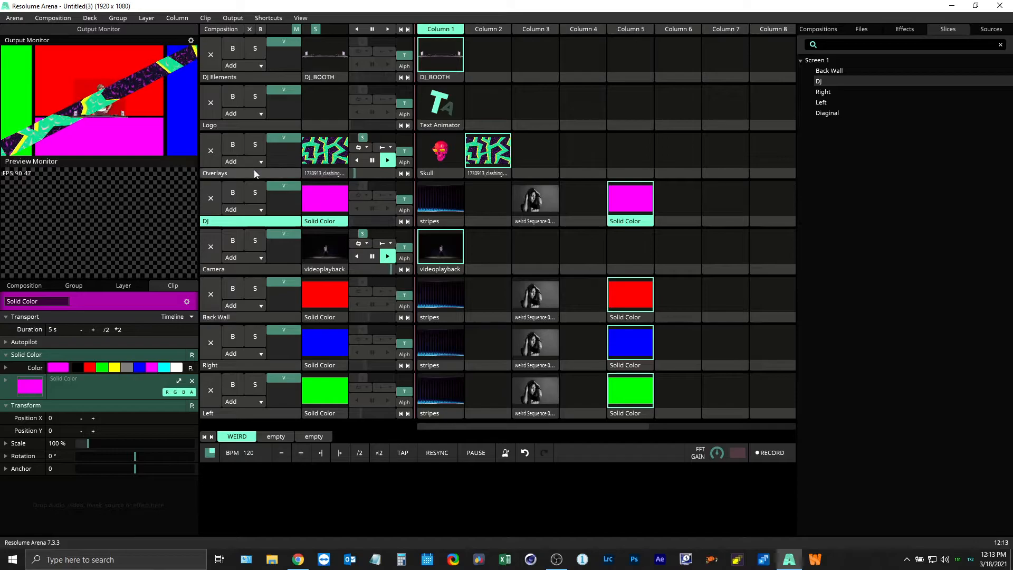
Reorder the layers so Overlays sits directly above Back Wall and Camera sits above DJ.
{"action": "left_click_drag", "start_coordinate": [234, 173], "coordinate": [234, 273]}
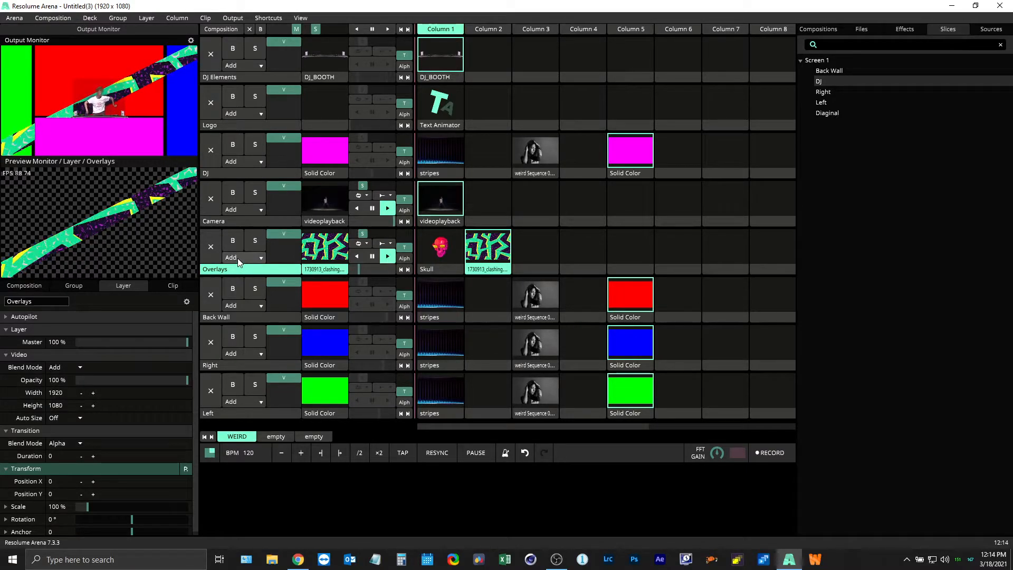
{"action": "left_click", "coordinate": [227, 221]}
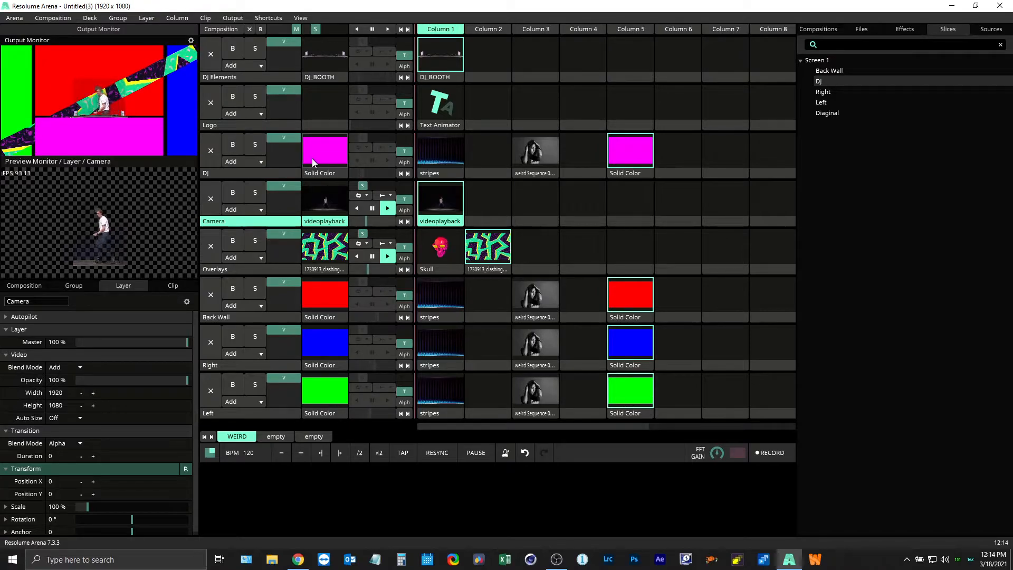
{"action": "left_click_drag", "start_coordinate": [231, 226], "coordinate": [237, 144]}
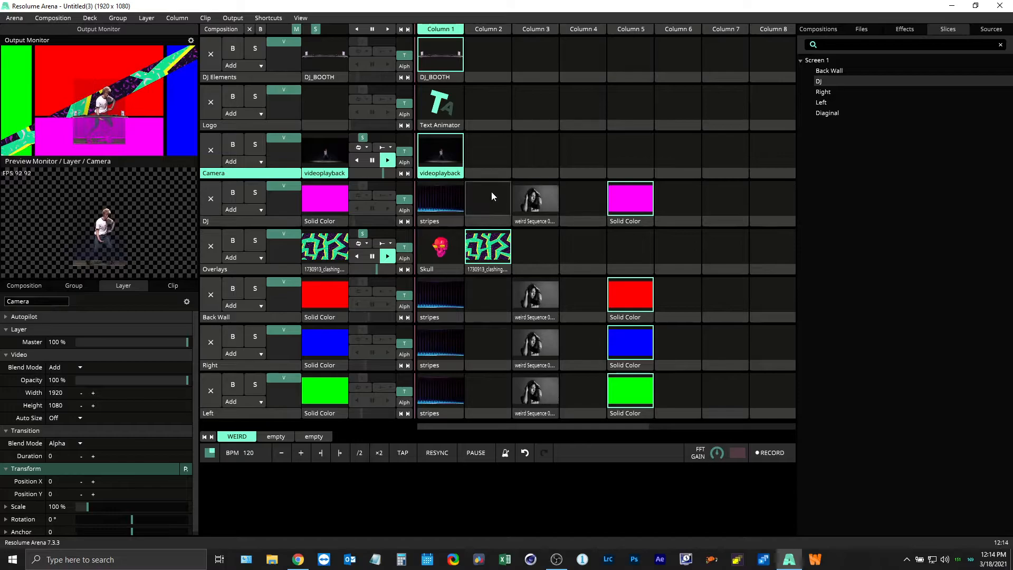
Reduce the Crop effect's Bottom value on the videoplayback clip to 721.
{"action": "left_click", "coordinate": [428, 174]}
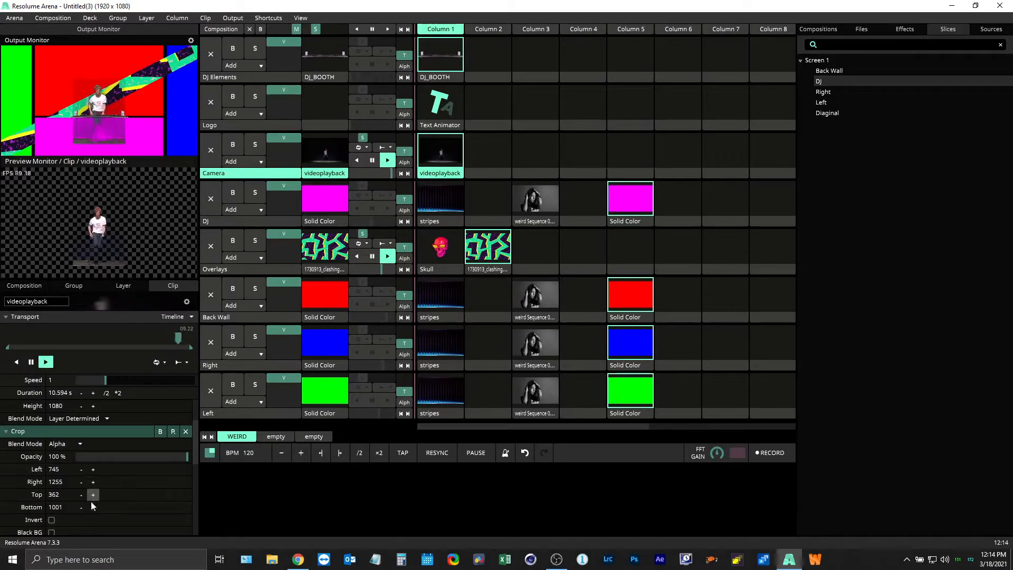
{"action": "left_click_drag", "start_coordinate": [93, 508], "coordinate": [29, 507]}
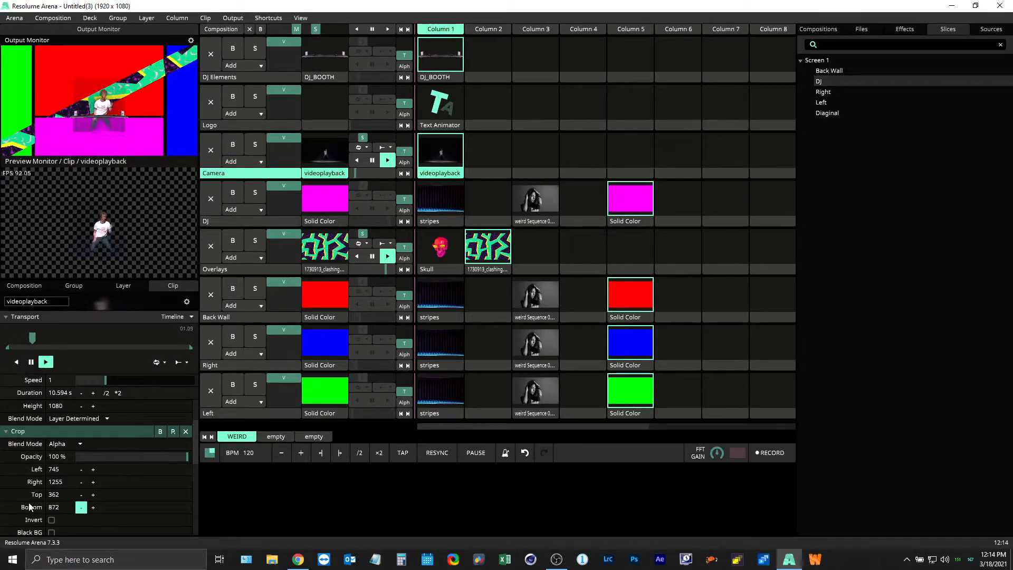
{"action": "left_click_drag", "start_coordinate": [91, 507], "coordinate": [32, 507]}
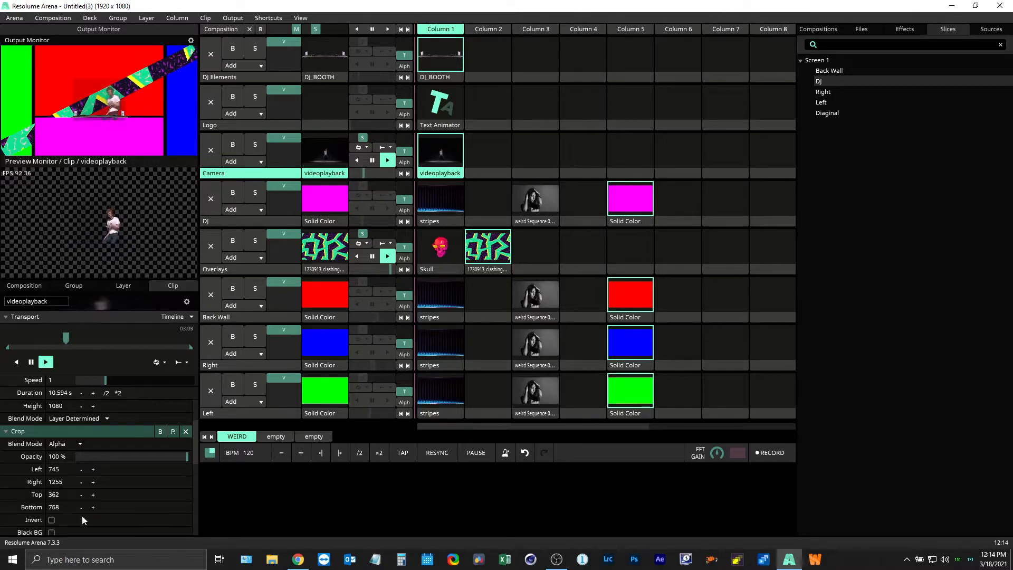
{"action": "left_click_drag", "start_coordinate": [95, 508], "coordinate": [36, 512]}
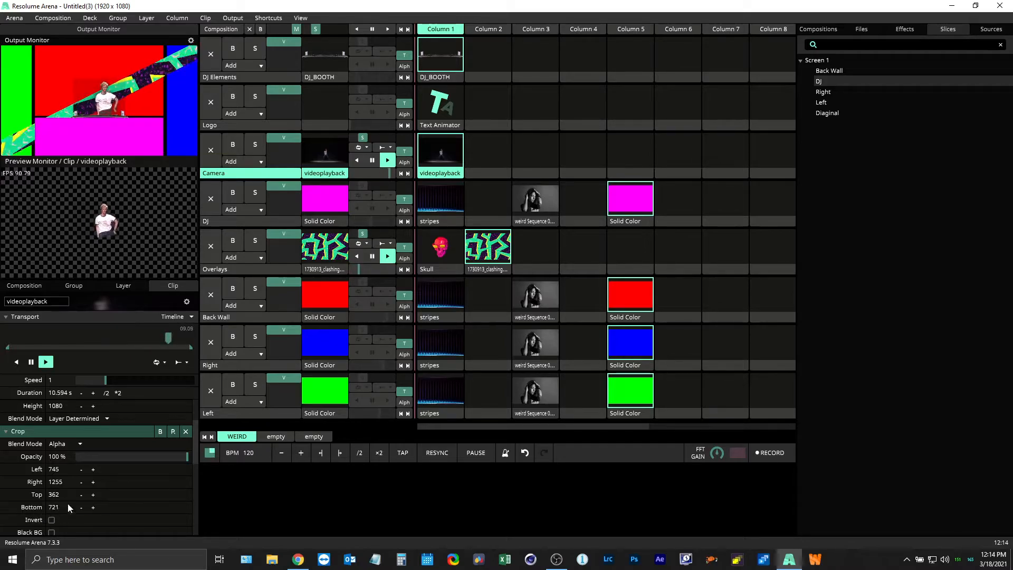
Move the Overlays layer up between Camera and DJ, and select the Camera layer.
{"action": "left_click_drag", "start_coordinate": [240, 270], "coordinate": [247, 195]}
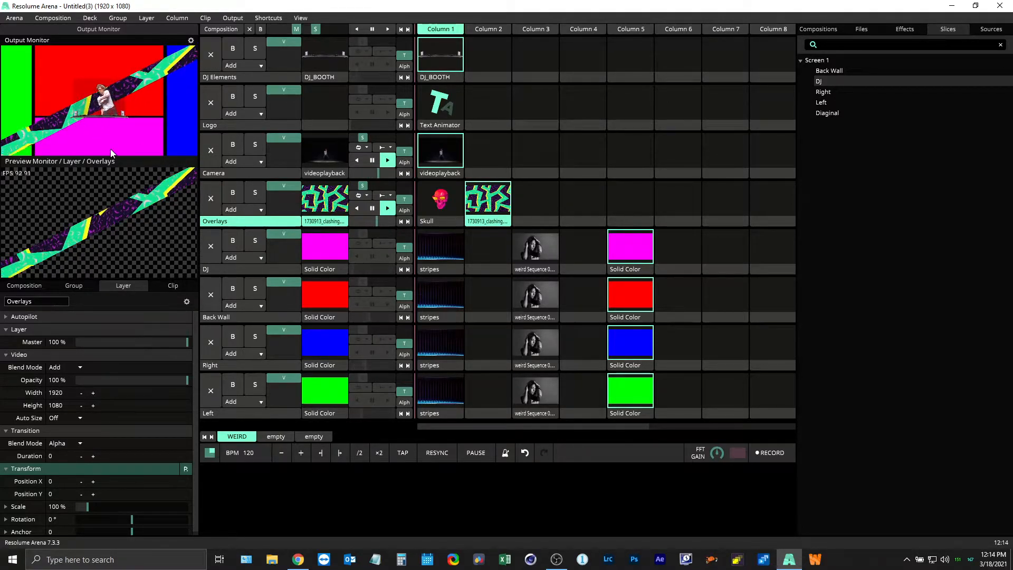
{"action": "left_click", "coordinate": [207, 172]}
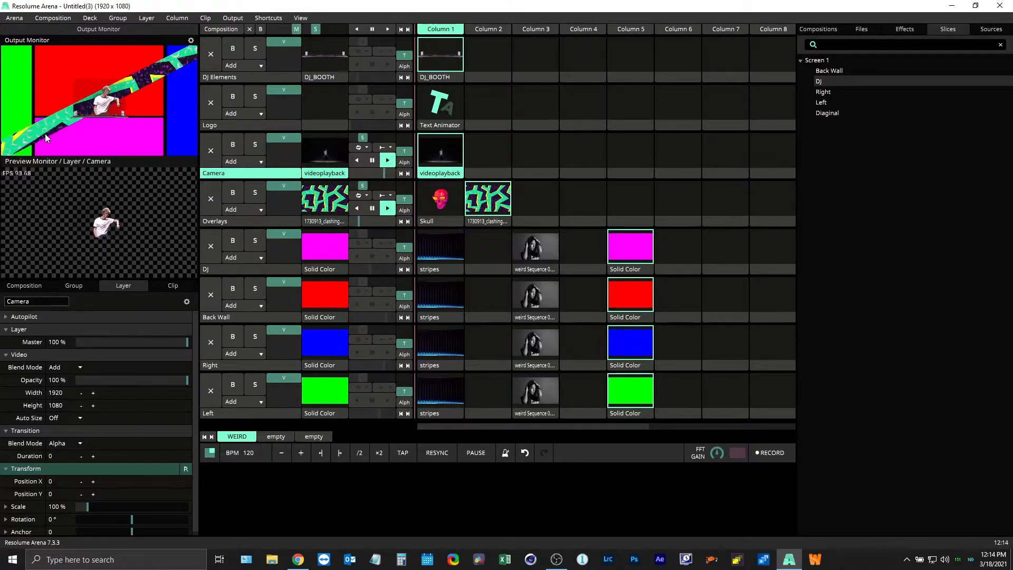
Check the Y animation mode of the clashingFashions clip's Slide effect and turn the effect back on.
{"action": "left_click", "coordinate": [325, 203]}
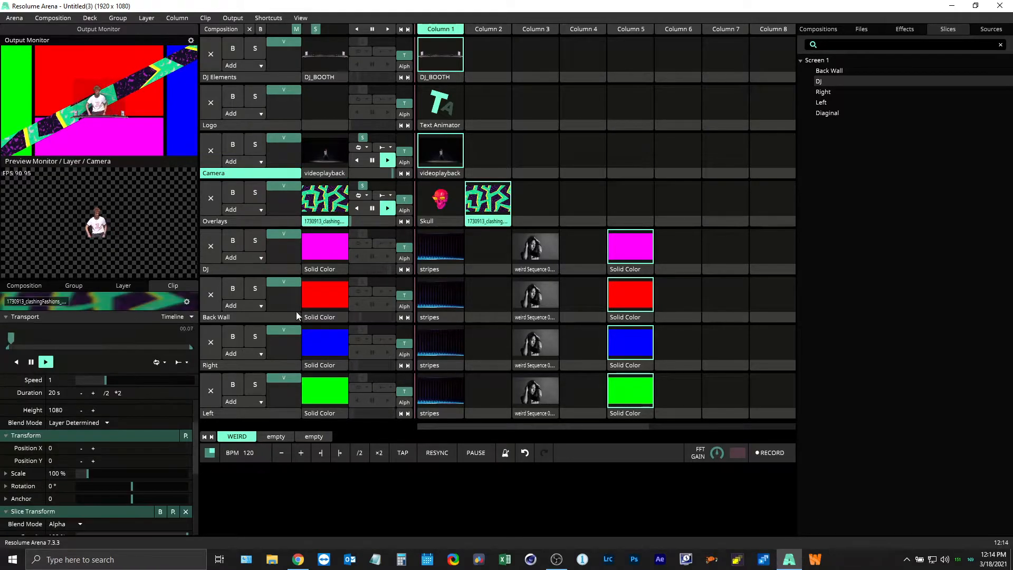
{"action": "scroll", "coordinate": [146, 449], "scroll_direction": "down", "scroll_amount": 5}
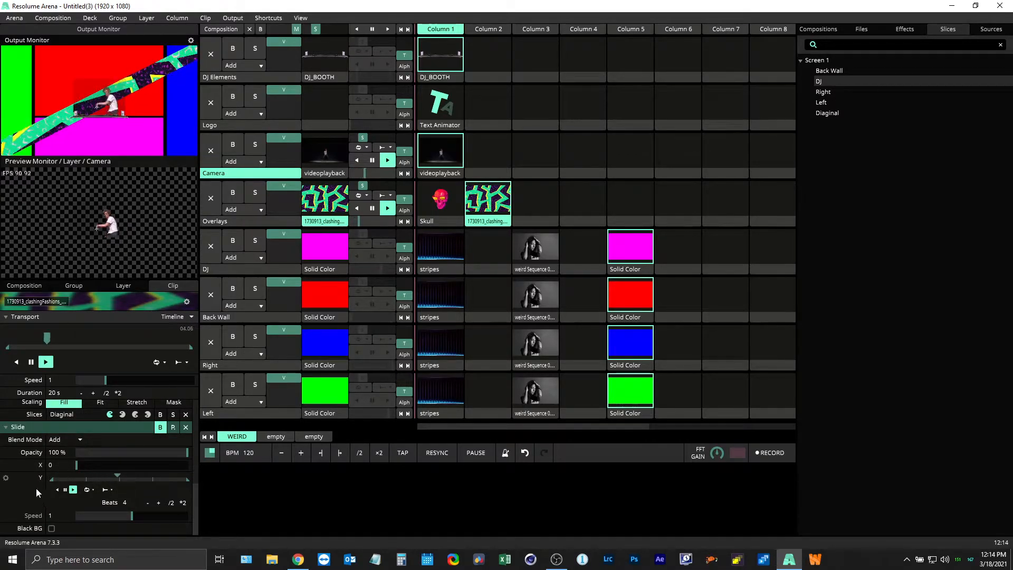
{"action": "left_click", "coordinate": [6, 478]}
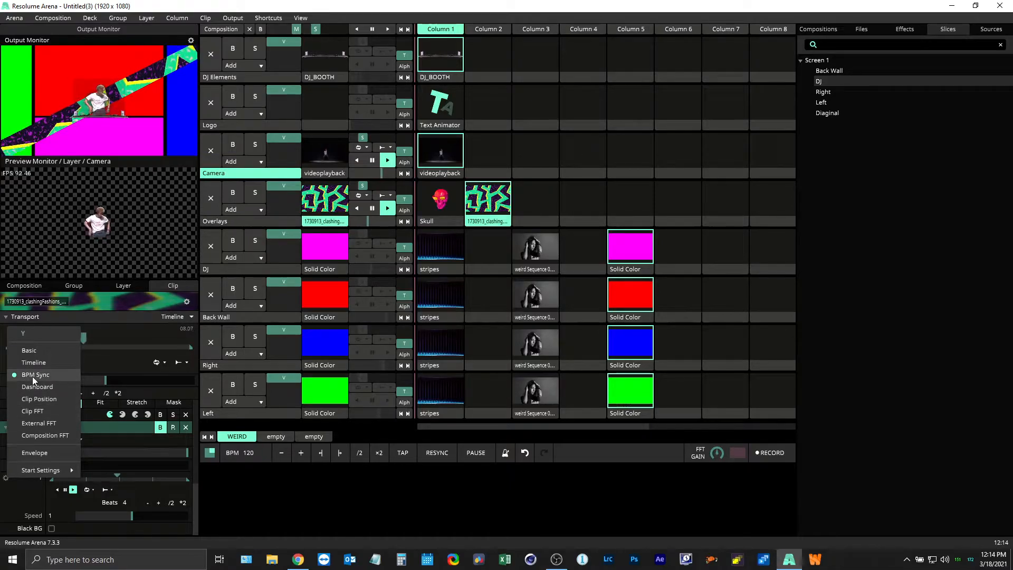
{"action": "left_click", "coordinate": [242, 497]}
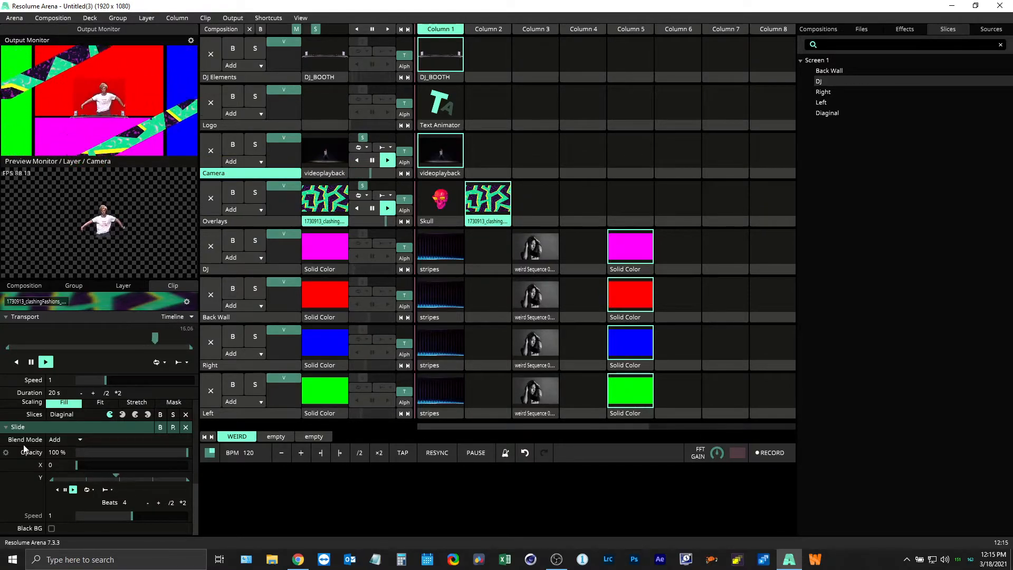
Collapse the clashingFashions clip's two effects and move Slide ahead of Slice Transform.
{"action": "scroll", "coordinate": [48, 453], "scroll_direction": "up", "scroll_amount": 2}
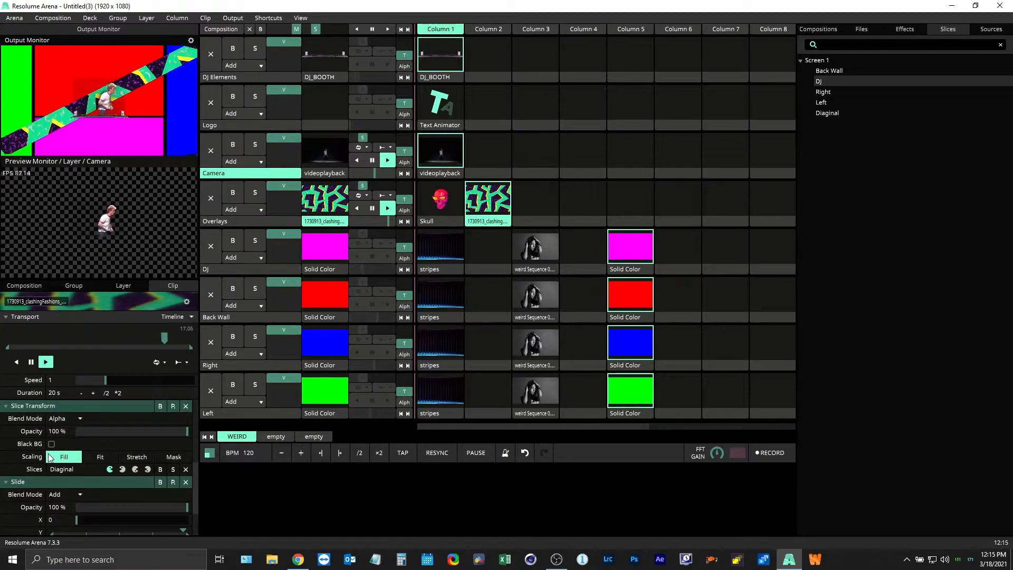
{"action": "left_click", "coordinate": [6, 409]}
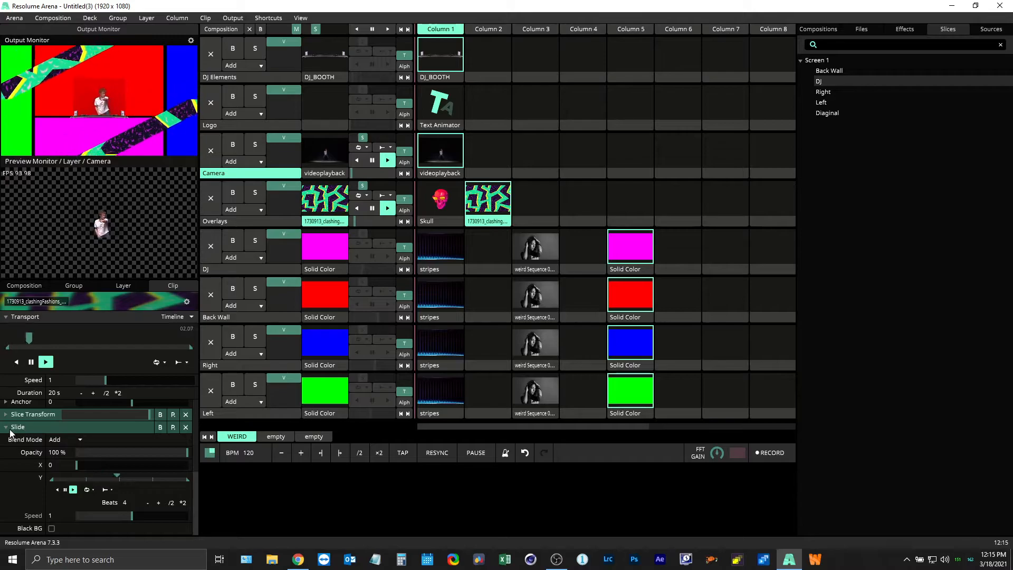
{"action": "left_click", "coordinate": [10, 431]}
{"action": "left_click_drag", "start_coordinate": [21, 529], "coordinate": [33, 509]}
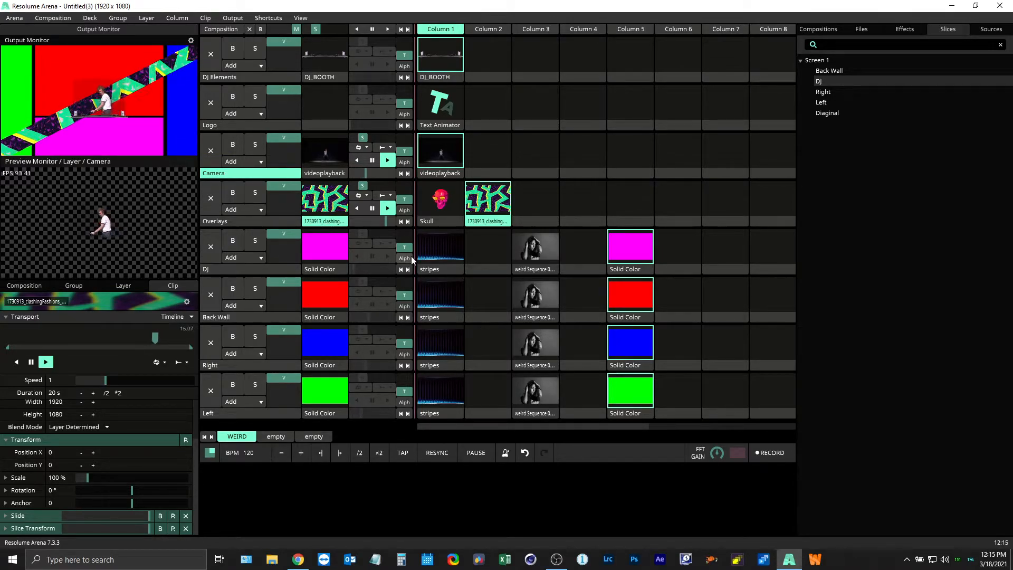
Apply the Right and Left slices to the Overlays layer and arrange the clashingFashions clip's effects as Slide, Slice Transform, Slide.
{"action": "left_click", "coordinate": [258, 222]}
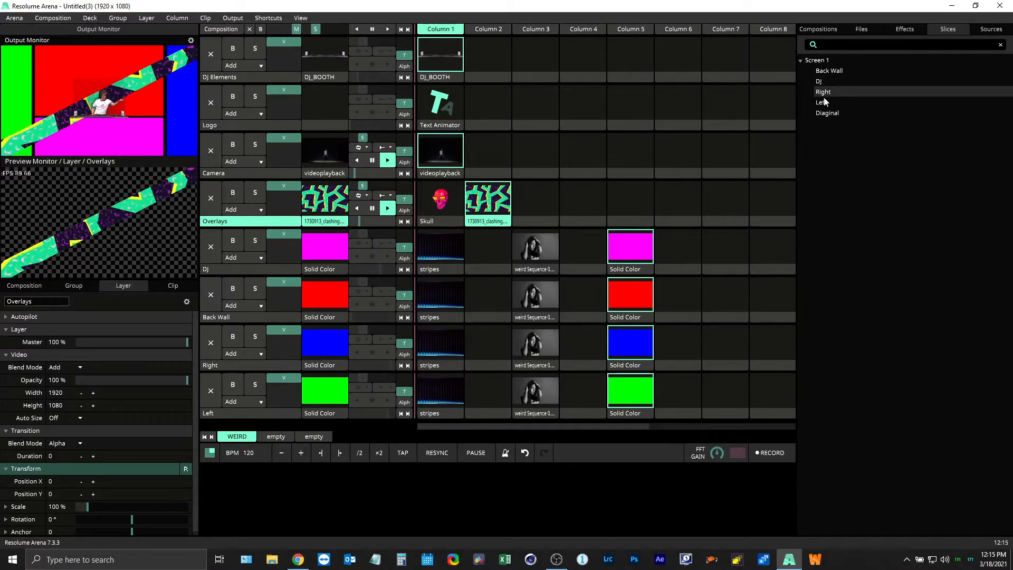
{"action": "left_click_drag", "start_coordinate": [824, 96], "coordinate": [243, 207]}
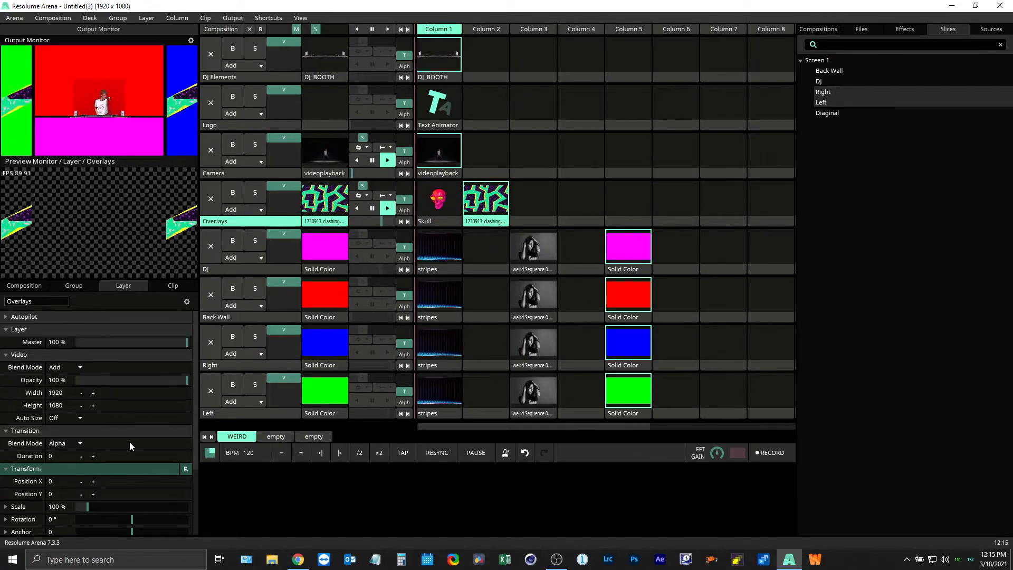
{"action": "left_click", "coordinate": [481, 220]}
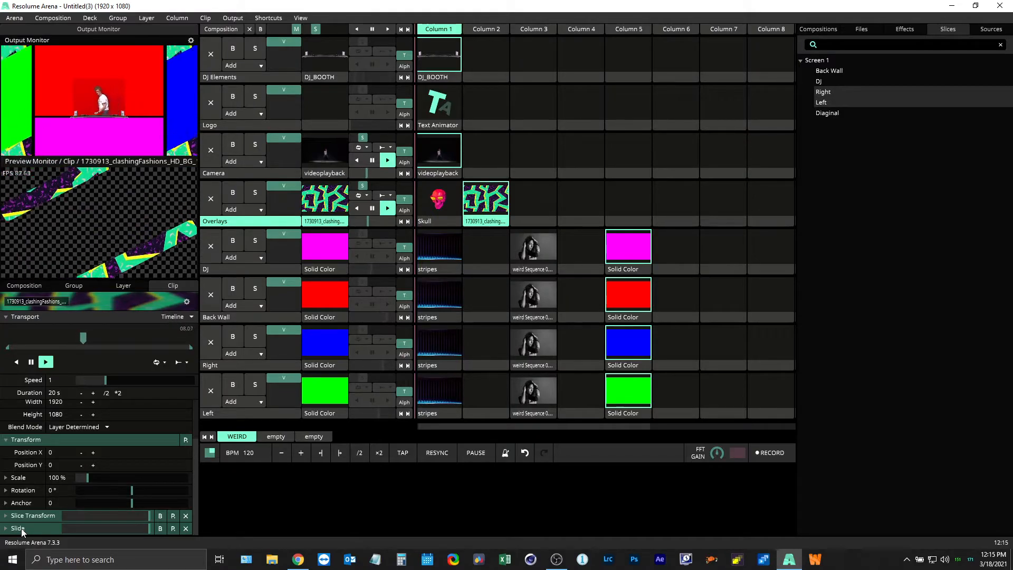
{"action": "left_click_drag", "start_coordinate": [23, 527], "coordinate": [28, 512]}
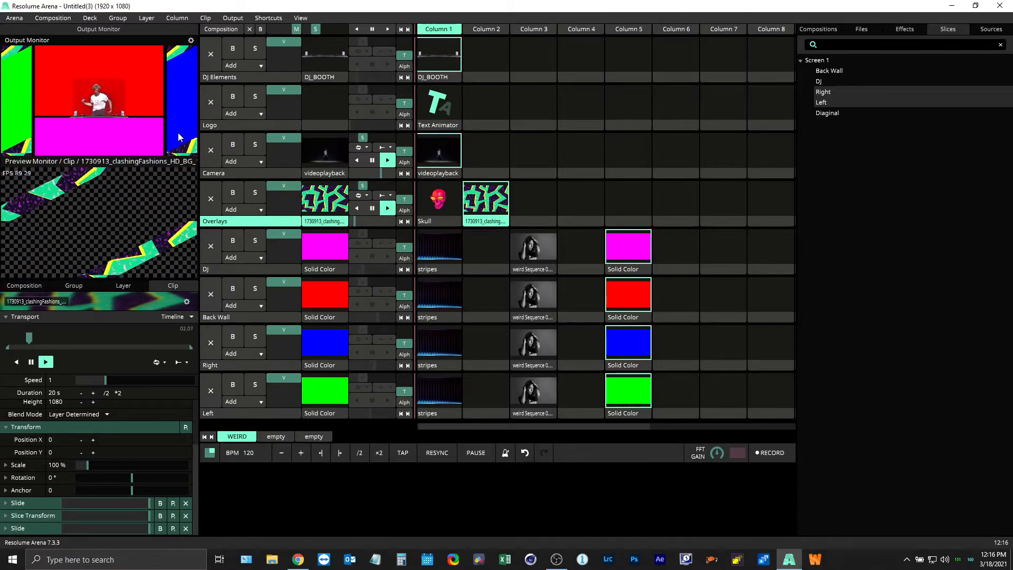
Launch Column 1 and add a slice named rotation to Screen 1 in Advanced Output, bringing its properties into view.
{"action": "left_click", "coordinate": [437, 30]}
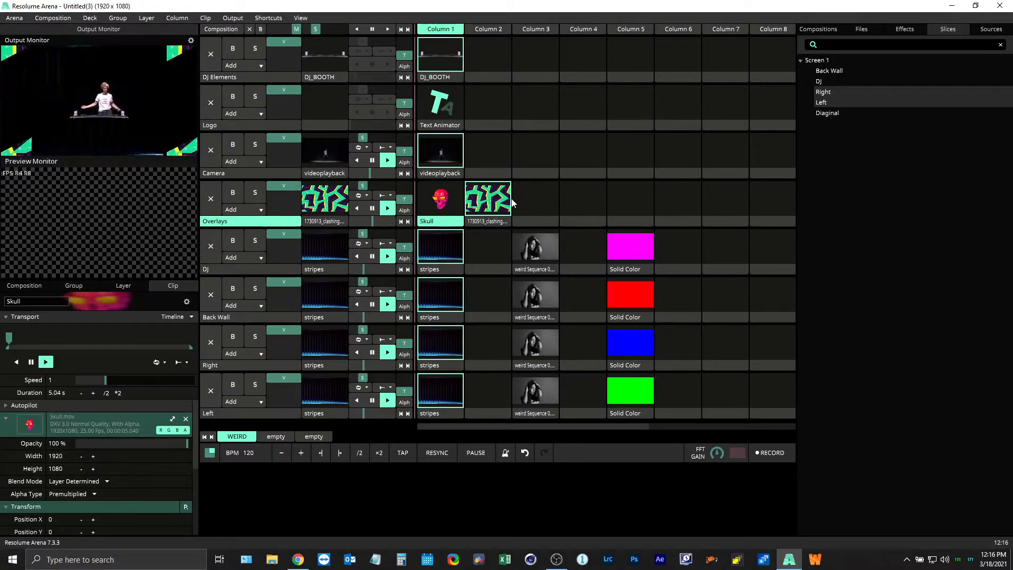
{"action": "key", "text": "ctrl+shift+a"}
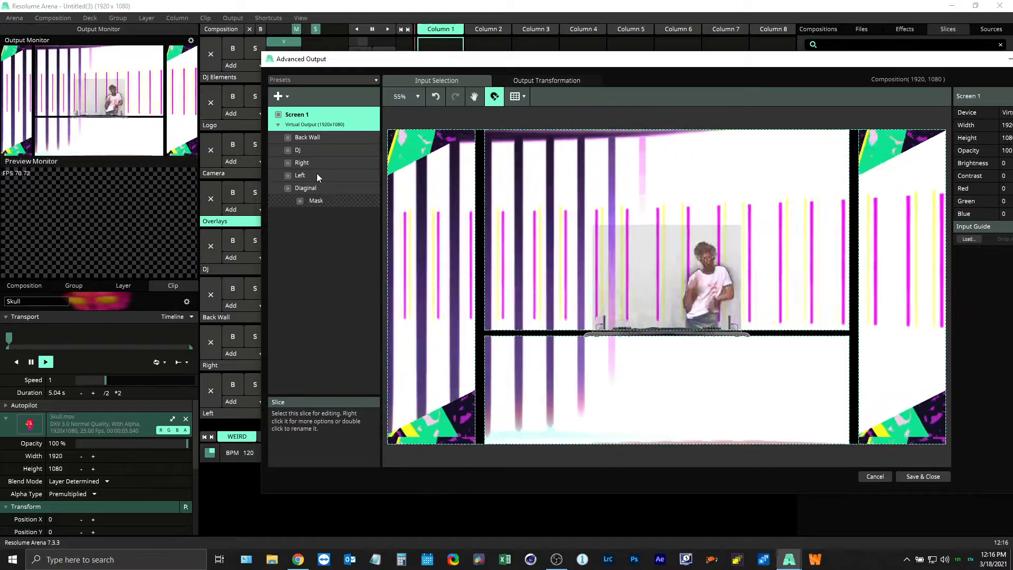
{"action": "left_click", "coordinate": [279, 98]}
{"action": "left_click", "coordinate": [302, 129]}
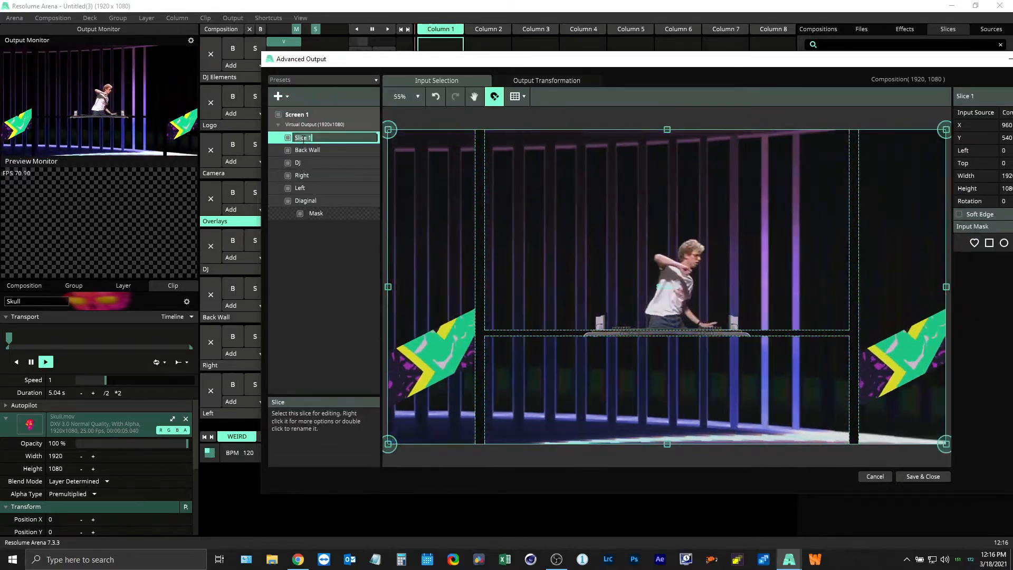
{"action": "double_click", "coordinate": [302, 137]}
{"action": "type", "text": "rotation"}
{"action": "key", "text": "Return"}
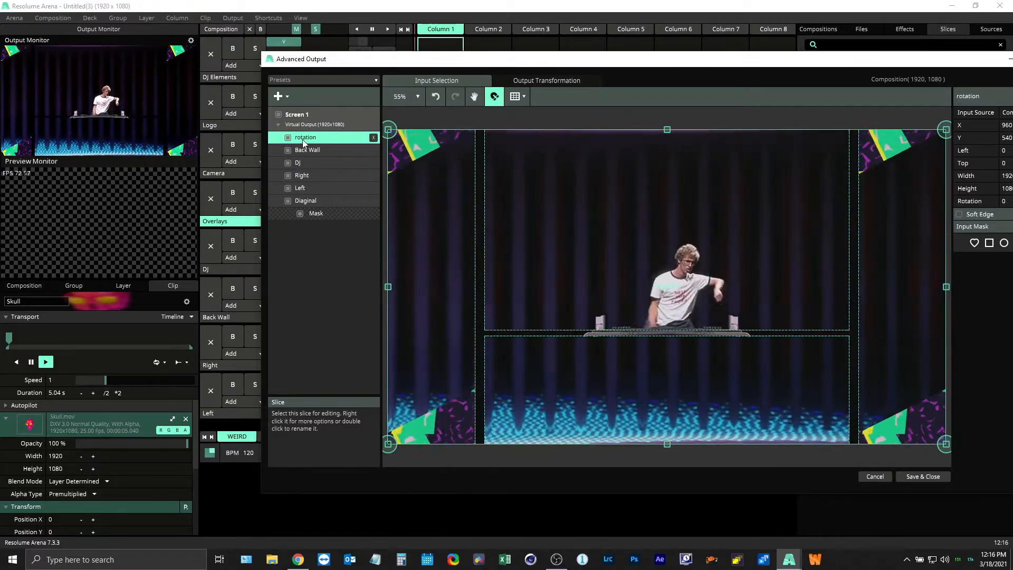
{"action": "right_click", "coordinate": [303, 138]}
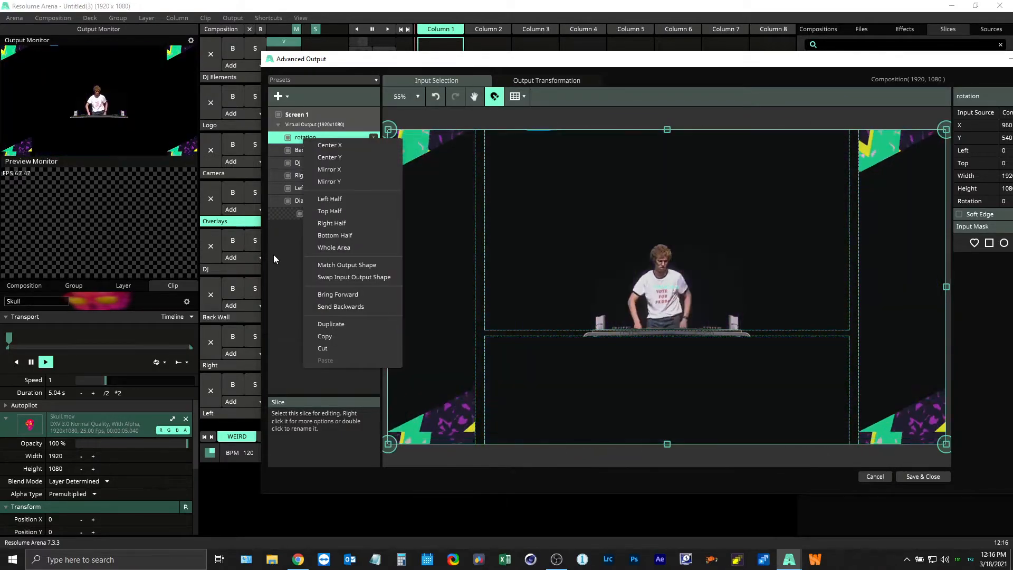
{"action": "key", "text": "Escape"}
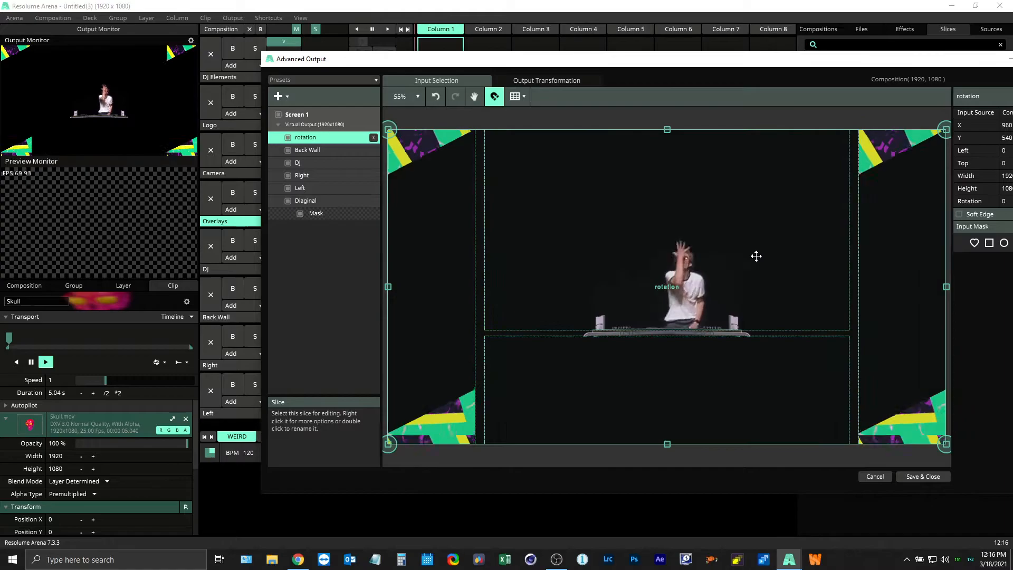
{"action": "left_click_drag", "start_coordinate": [841, 61], "coordinate": [652, 59]}
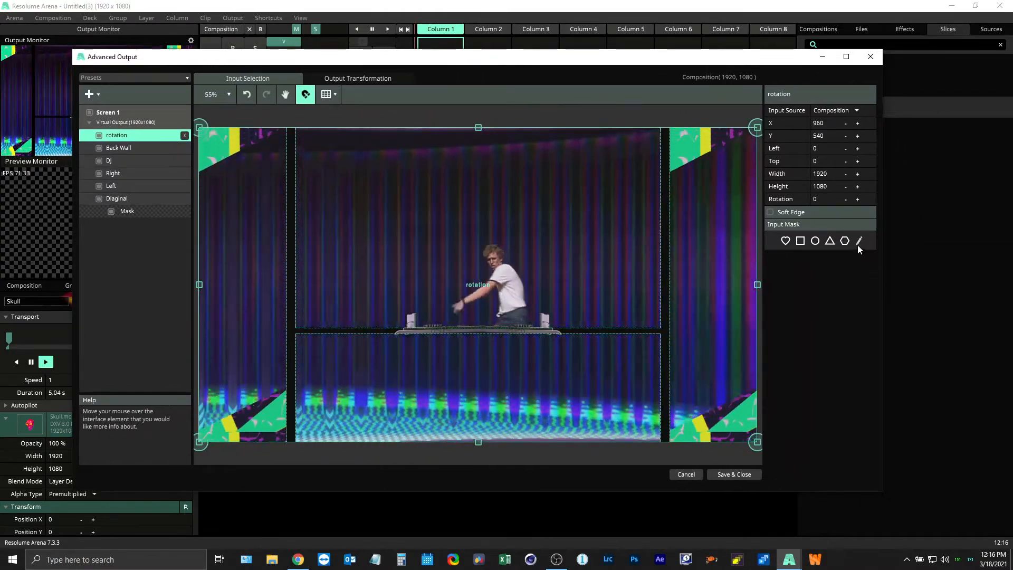
{"action": "left_click", "coordinate": [859, 241]}
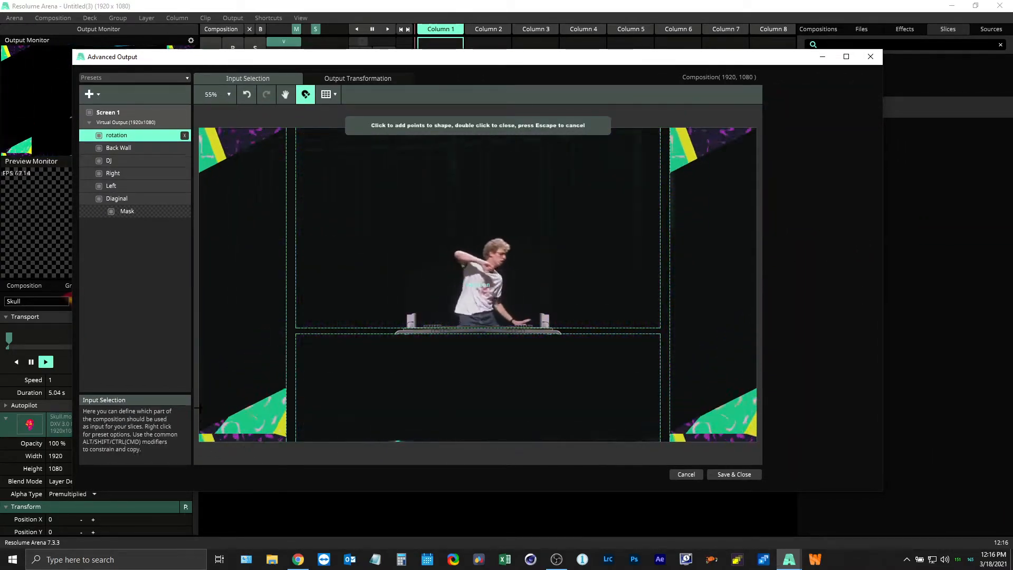
{"action": "left_click", "coordinate": [197, 407]}
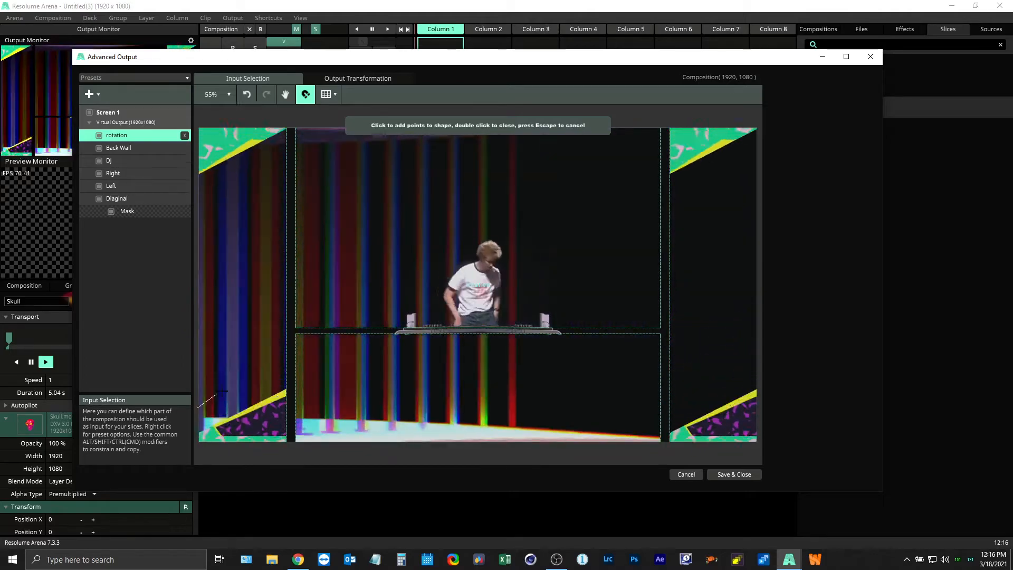
{"action": "key", "text": "Escape"}
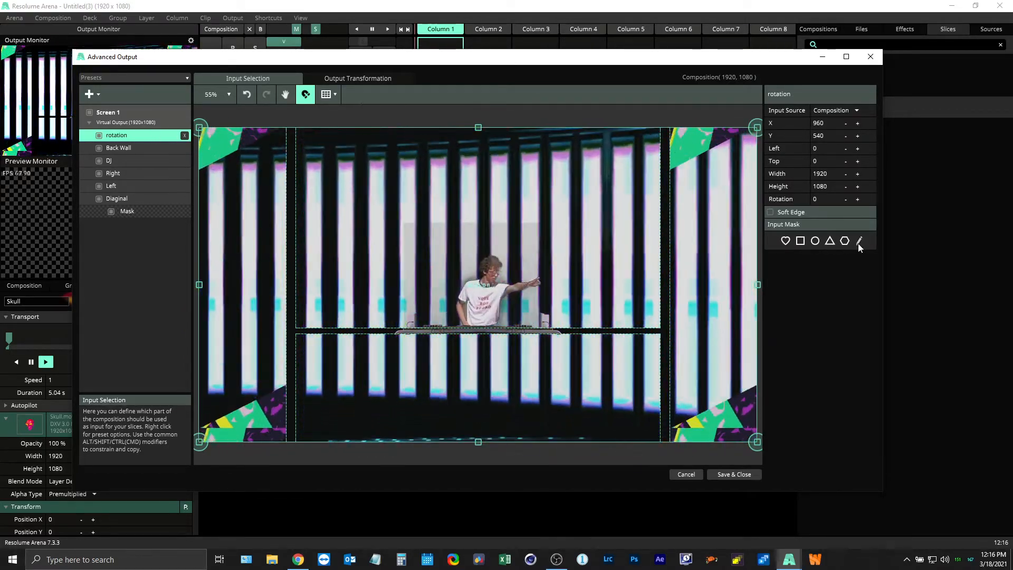
Draw a six-point freehand input mask around the DJ area on the rotation slice and save the Advanced Output setup.
{"action": "left_click", "coordinate": [859, 241]}
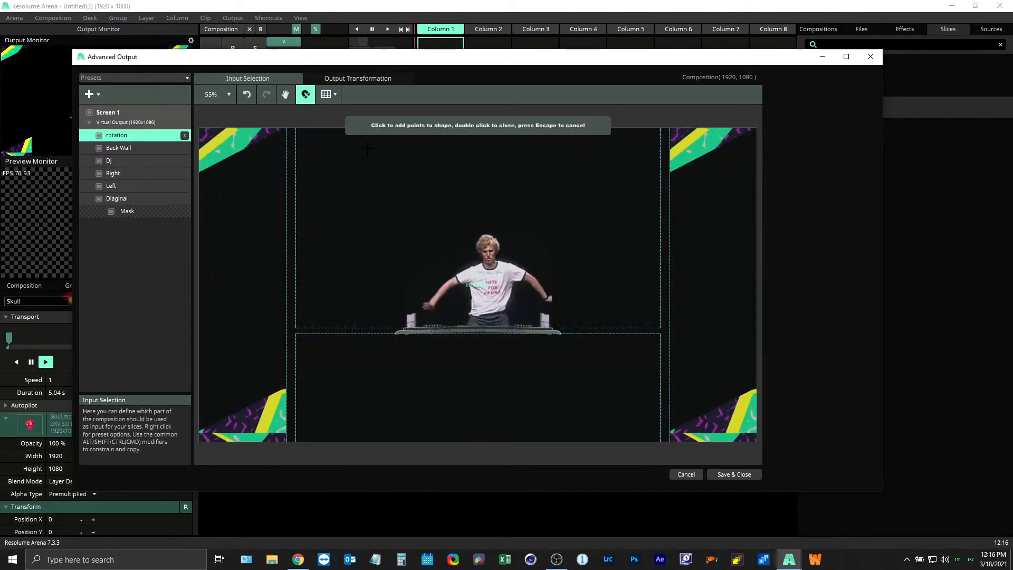
{"action": "left_click", "coordinate": [575, 148]}
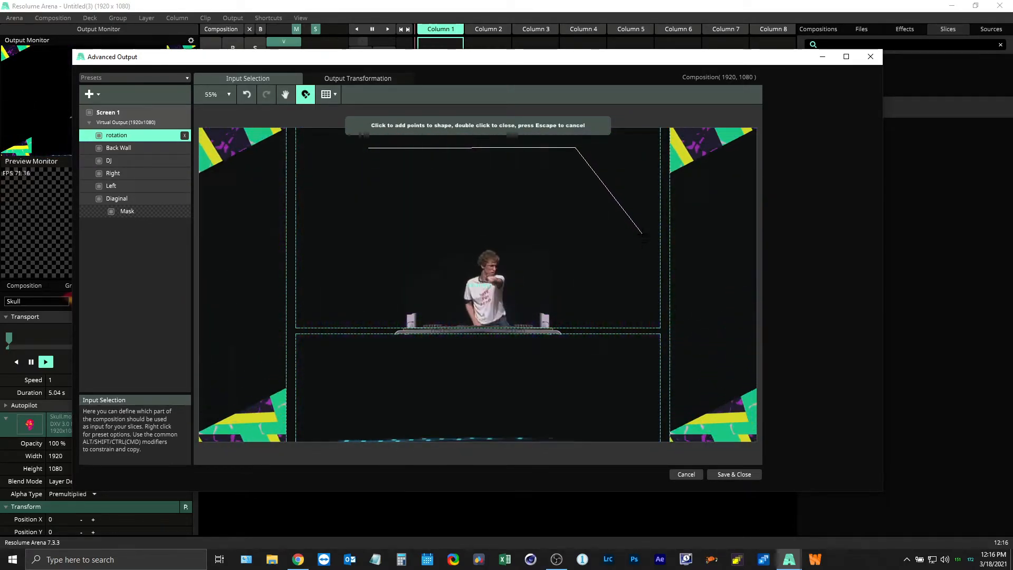
{"action": "left_click", "coordinate": [636, 223]}
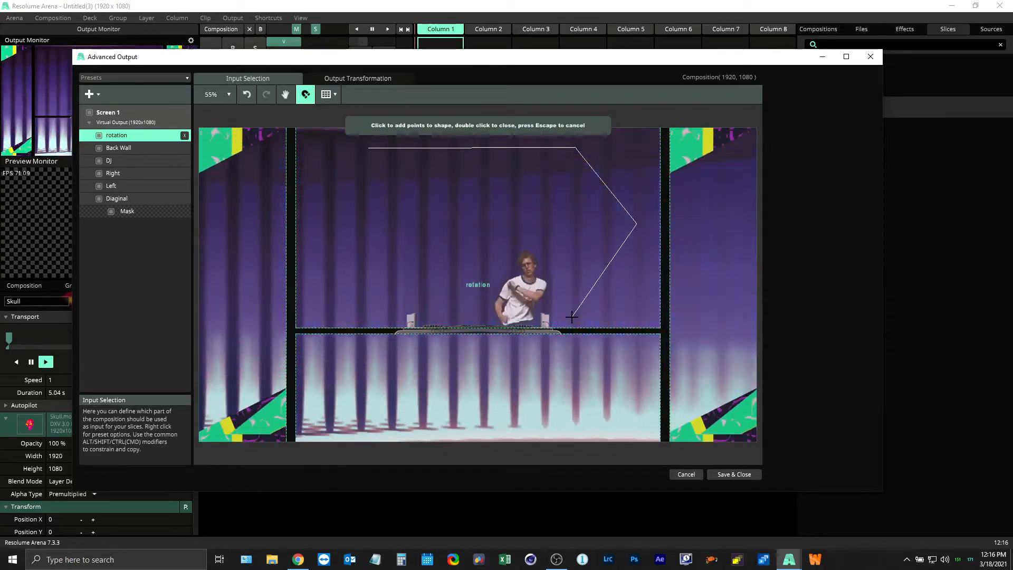
{"action": "left_click", "coordinate": [572, 320]}
{"action": "left_click", "coordinate": [398, 321]}
{"action": "left_click", "coordinate": [319, 258]}
{"action": "double_click", "coordinate": [369, 148]}
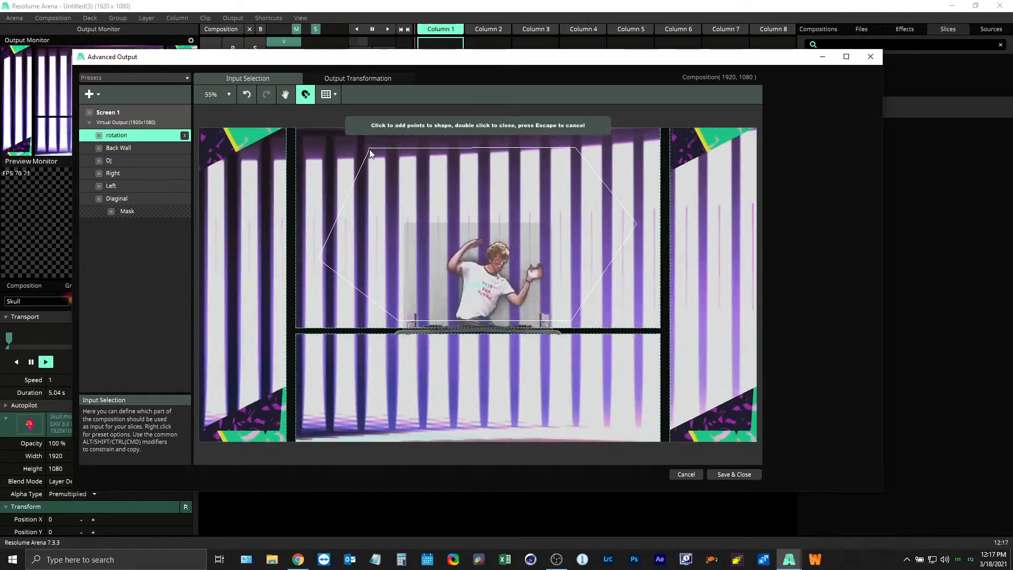
{"action": "double_click", "coordinate": [369, 148]}
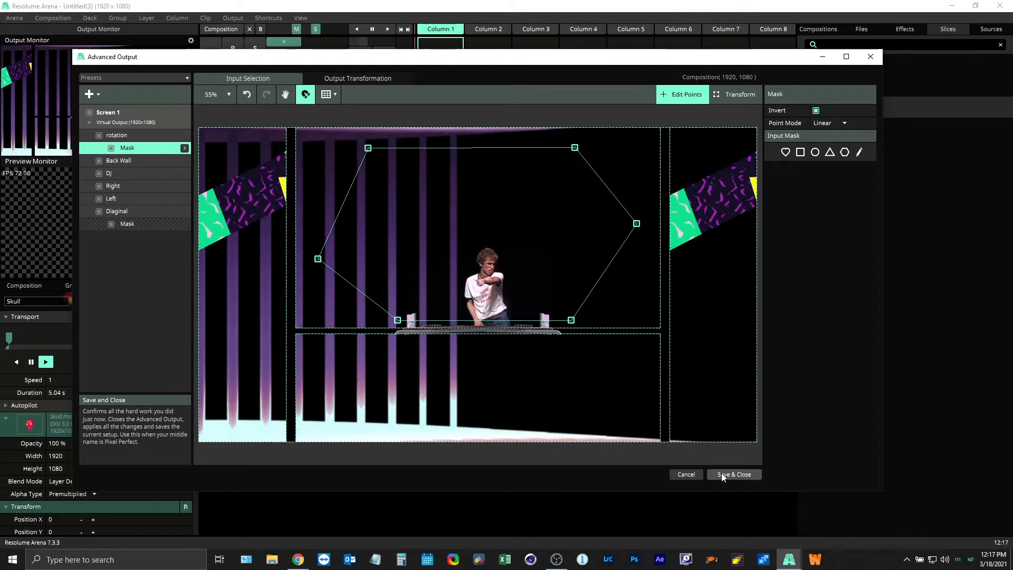
{"action": "left_click", "coordinate": [721, 473]}
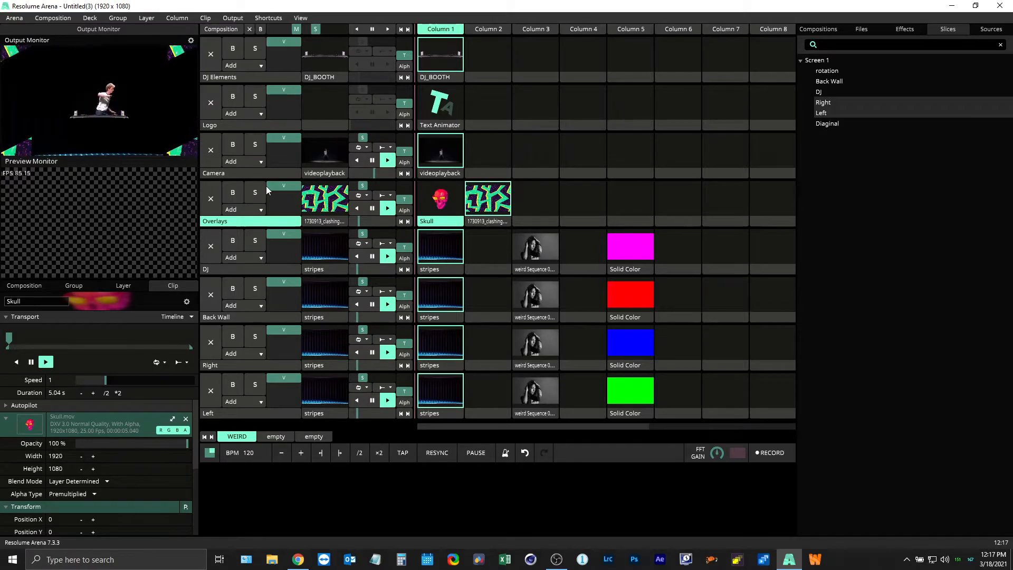
Insert a layer above Overlays and name it overlay 2.
{"action": "right_click", "coordinate": [233, 223]}
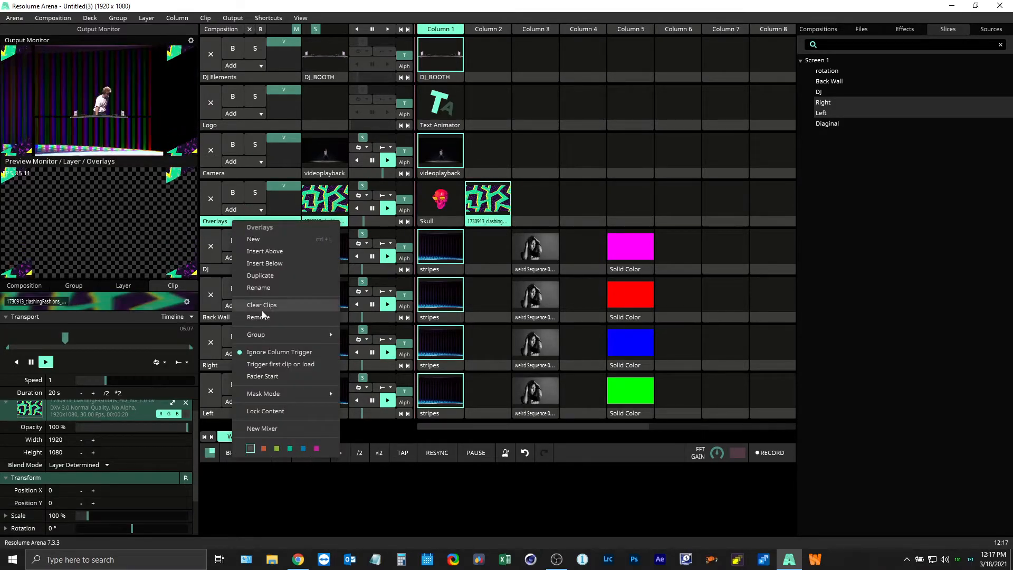
{"action": "left_click", "coordinate": [279, 252]}
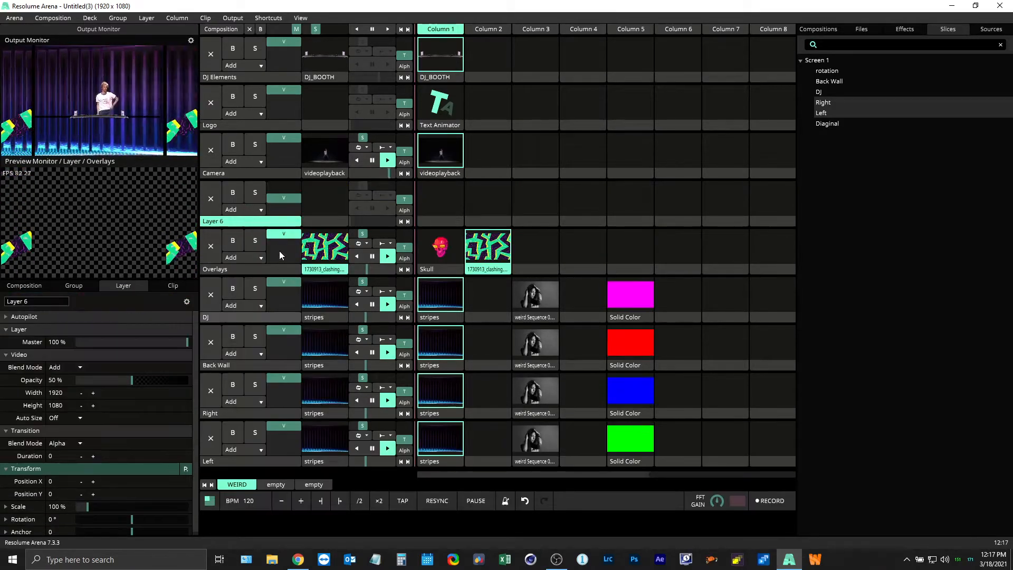
{"action": "right_click", "coordinate": [228, 224]}
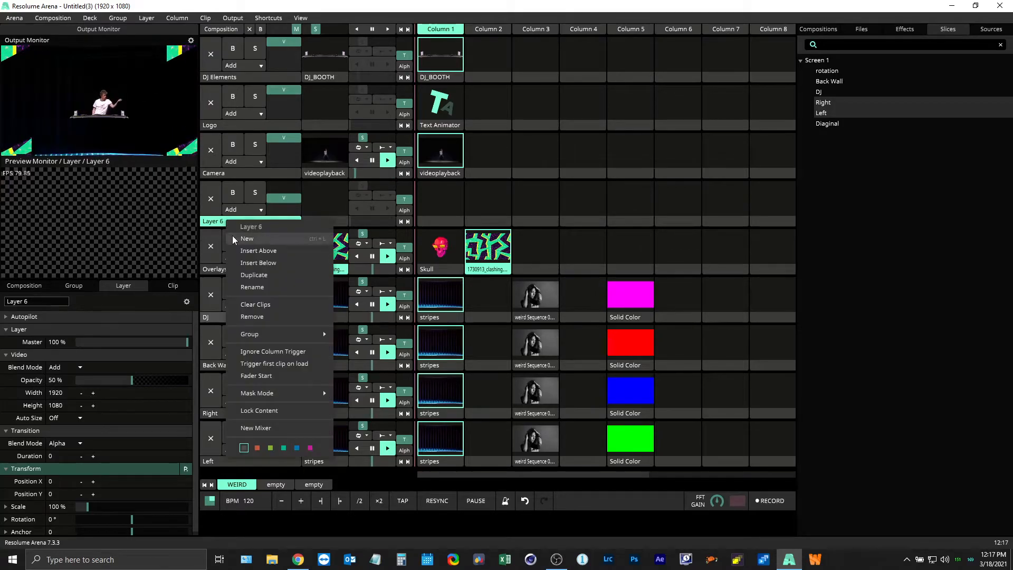
{"action": "left_click", "coordinate": [28, 302]}
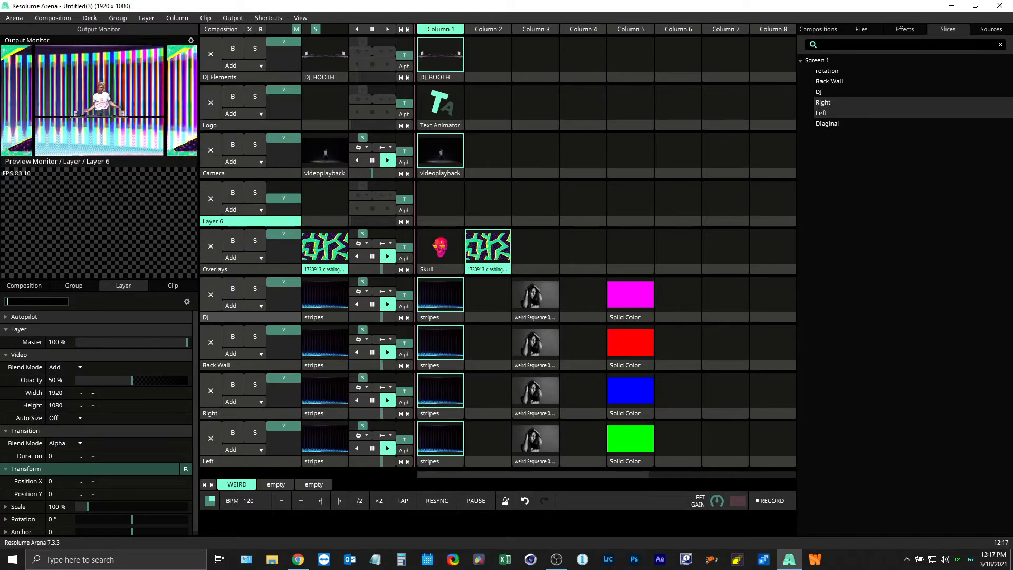
{"action": "type", "text": "overlay 2"}
{"action": "key", "text": "Return"}
Copy the clashingFashions clip into Column 1 of the overlay 2 layer, remove its Slide and Slice Transform effects, and launch it.
{"action": "left_click_drag", "start_coordinate": [483, 251], "coordinate": [445, 217]}
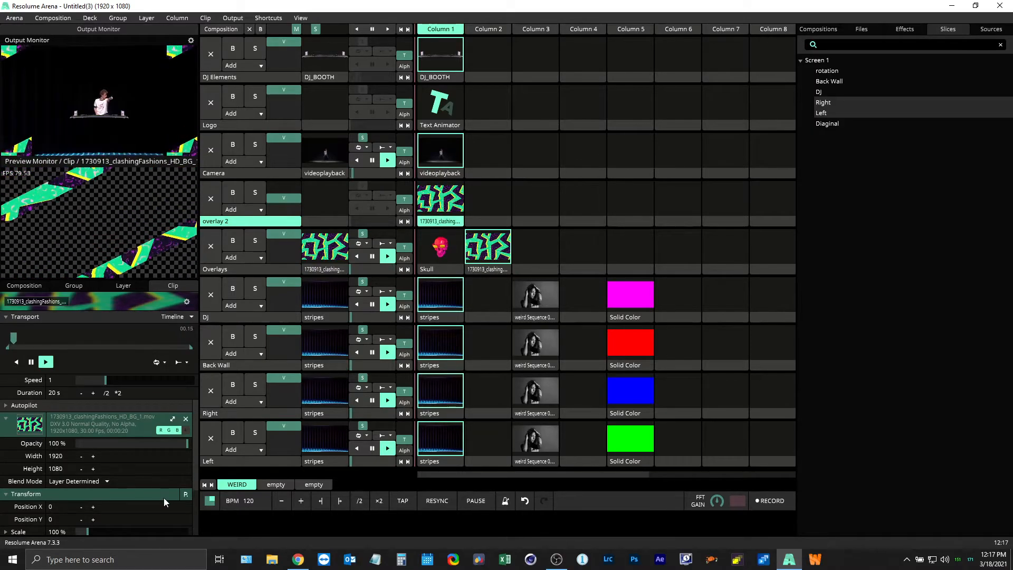
{"action": "scroll", "coordinate": [163, 498], "scroll_direction": "down", "scroll_amount": 2}
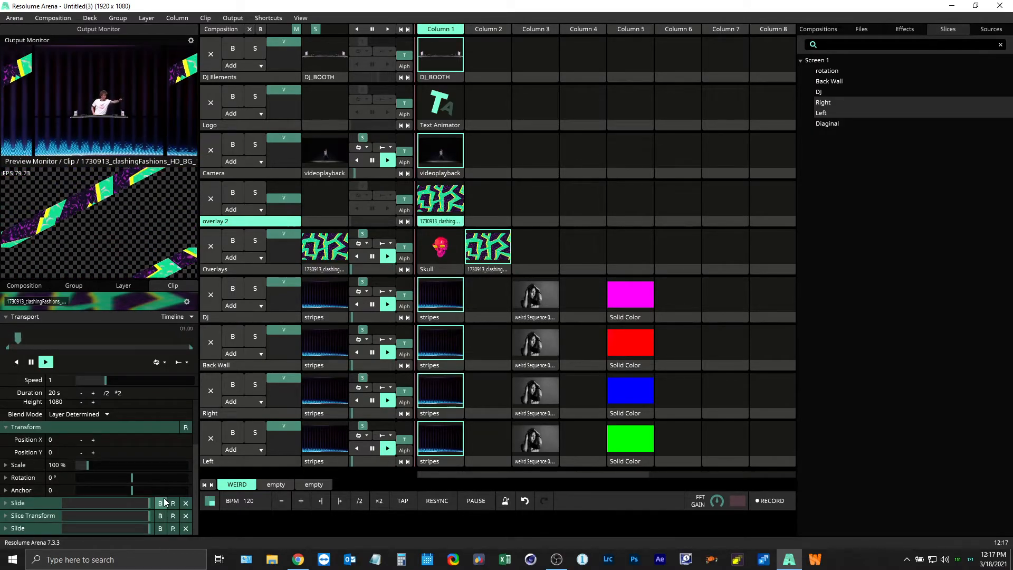
{"action": "left_click", "coordinate": [185, 516]}
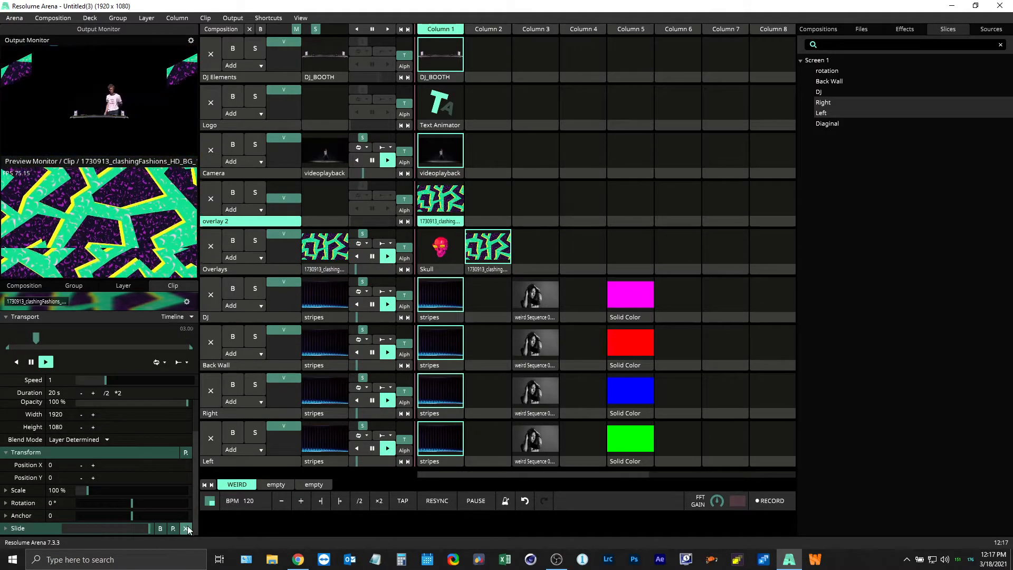
{"action": "left_click", "coordinate": [432, 199]}
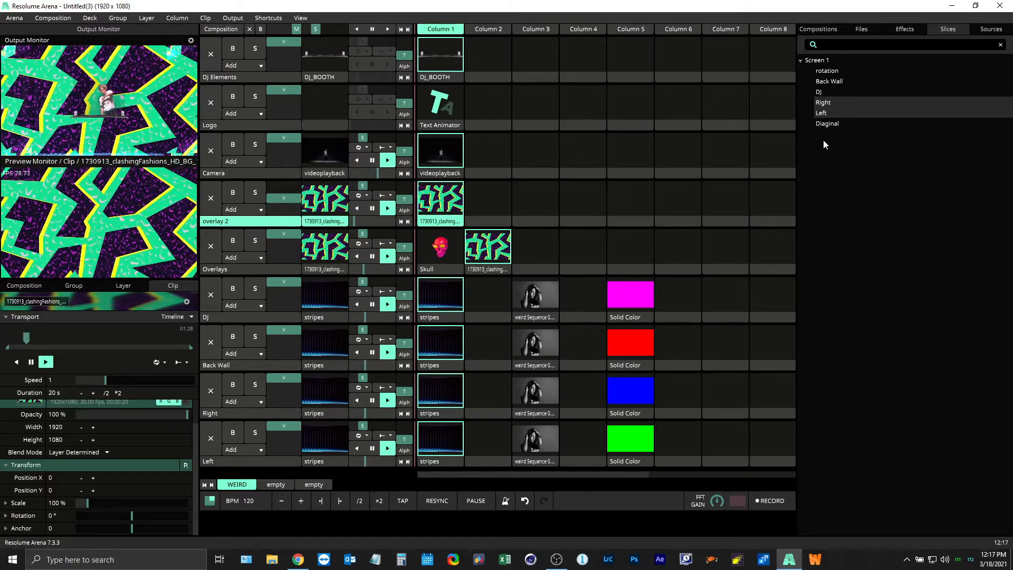
Apply the rotation slice to the overlay 2 clip and expand the Rotation settings in its Transform.
{"action": "left_click_drag", "start_coordinate": [839, 71], "coordinate": [281, 204]}
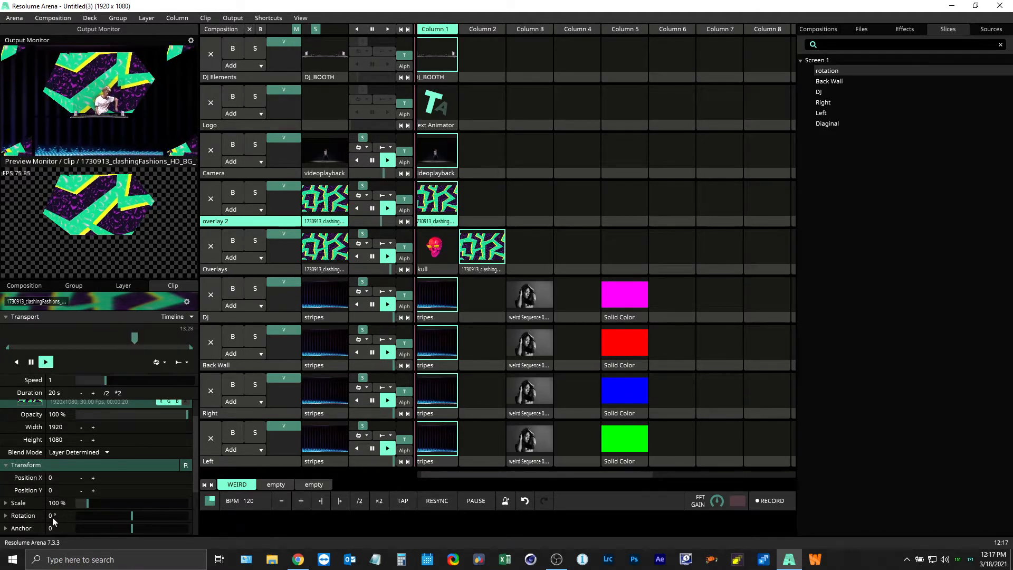
{"action": "left_click", "coordinate": [5, 515]}
{"action": "scroll", "coordinate": [36, 469], "scroll_direction": "down", "scroll_amount": 2}
Try out the clip's X and Y rotation and reset both axes to 0°.
{"action": "left_click_drag", "start_coordinate": [113, 474], "coordinate": [150, 497]}
{"action": "double_click", "coordinate": [118, 472]}
{"action": "double_click", "coordinate": [134, 486]}
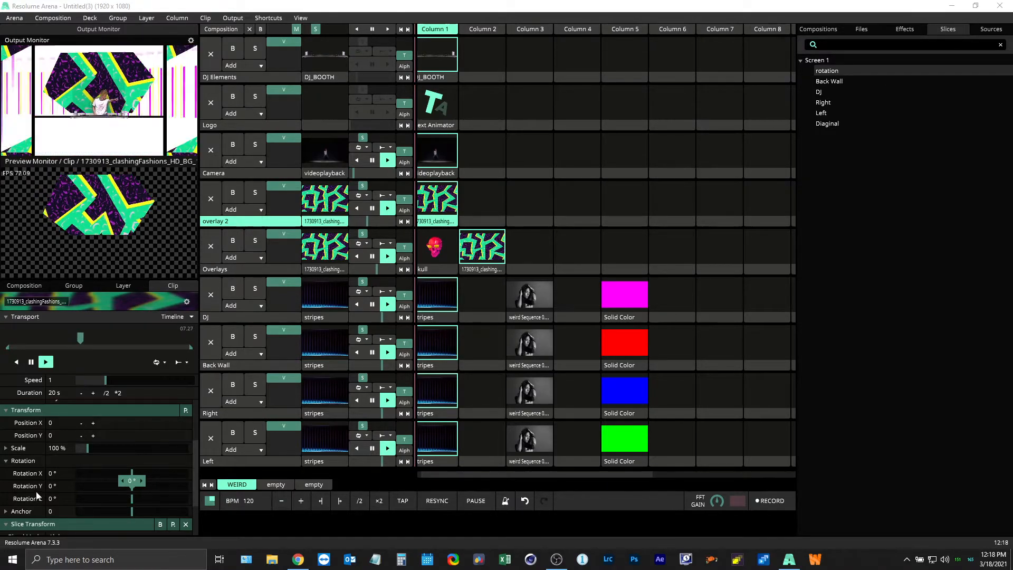
Animate the clip's Rotation Z with BPM Sync over 16 beats.
{"action": "left_click", "coordinate": [6, 499]}
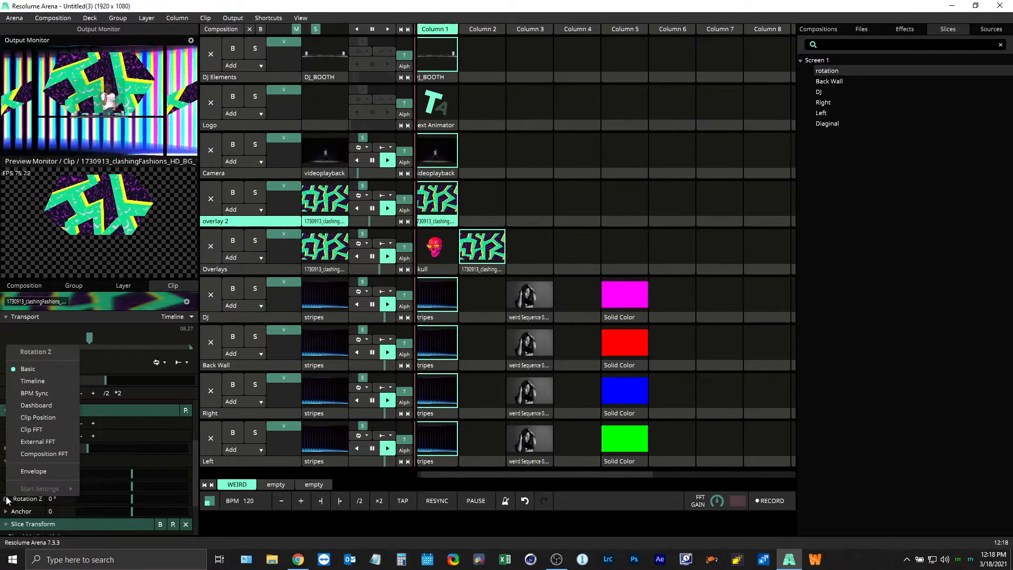
{"action": "left_click", "coordinate": [44, 393]}
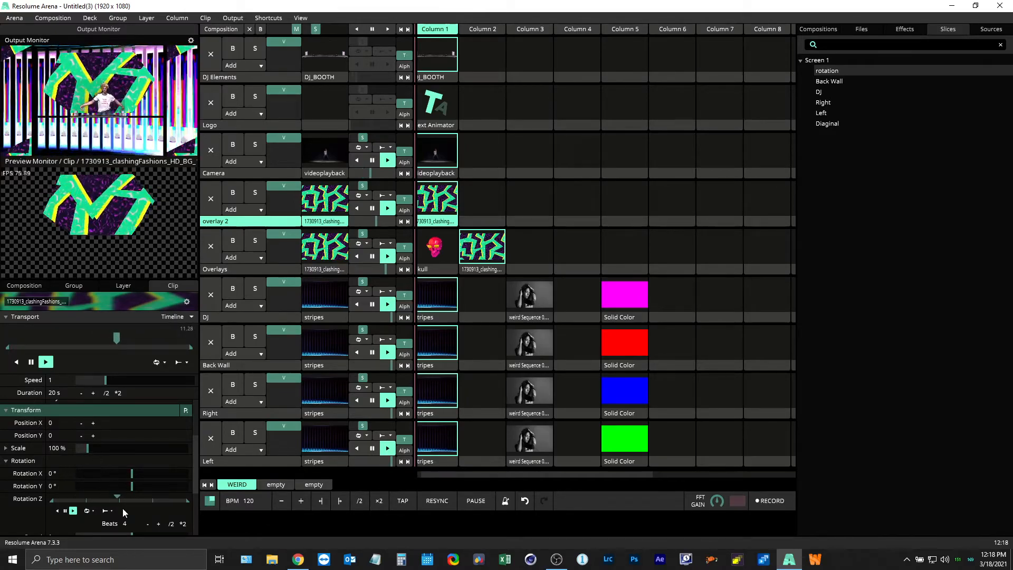
{"action": "left_click", "coordinate": [182, 524]}
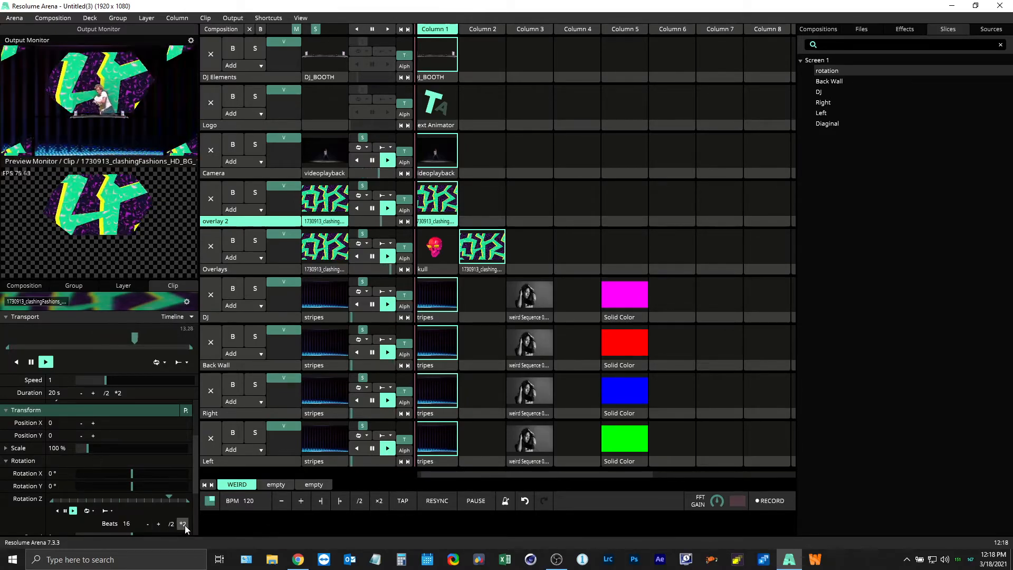
Collapse the clip's Transform and Slice Transform sections and move Transform after Slice Transform.
{"action": "scroll", "coordinate": [157, 503], "scroll_direction": "down", "scroll_amount": 4}
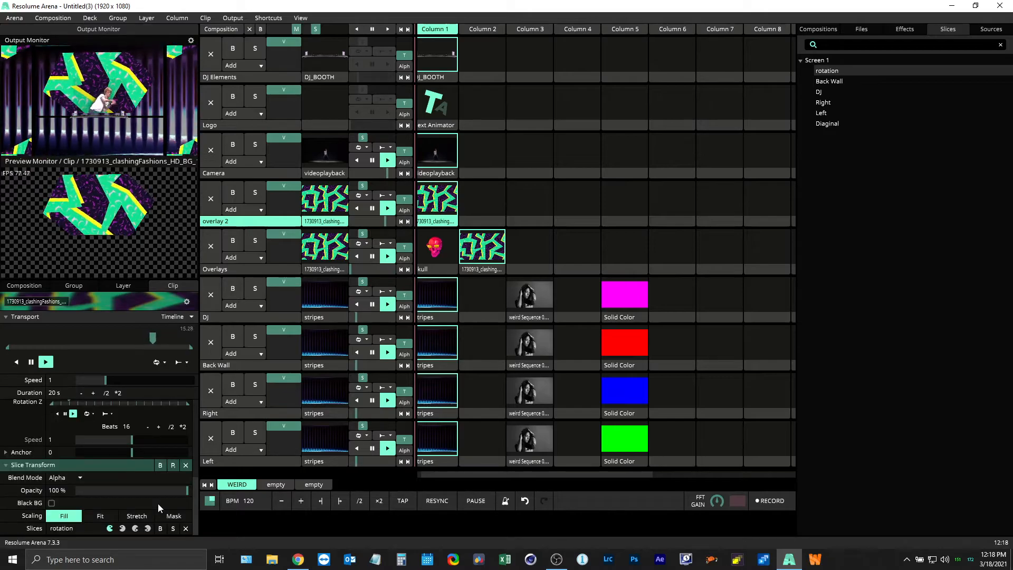
{"action": "scroll", "coordinate": [157, 504], "scroll_direction": "up", "scroll_amount": 2}
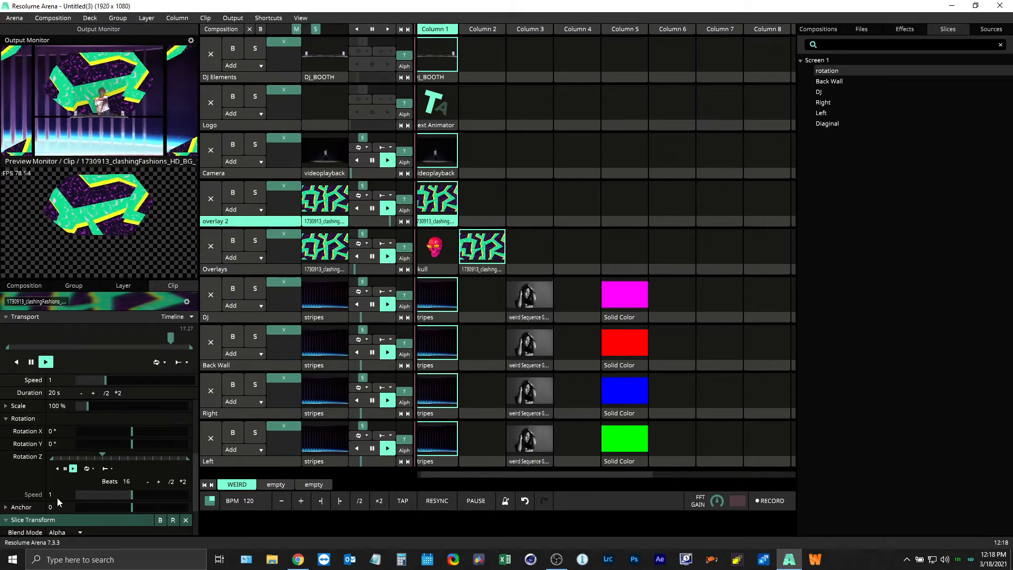
{"action": "scroll", "coordinate": [57, 498], "scroll_direction": "up", "scroll_amount": 1}
{"action": "left_click", "coordinate": [7, 425]}
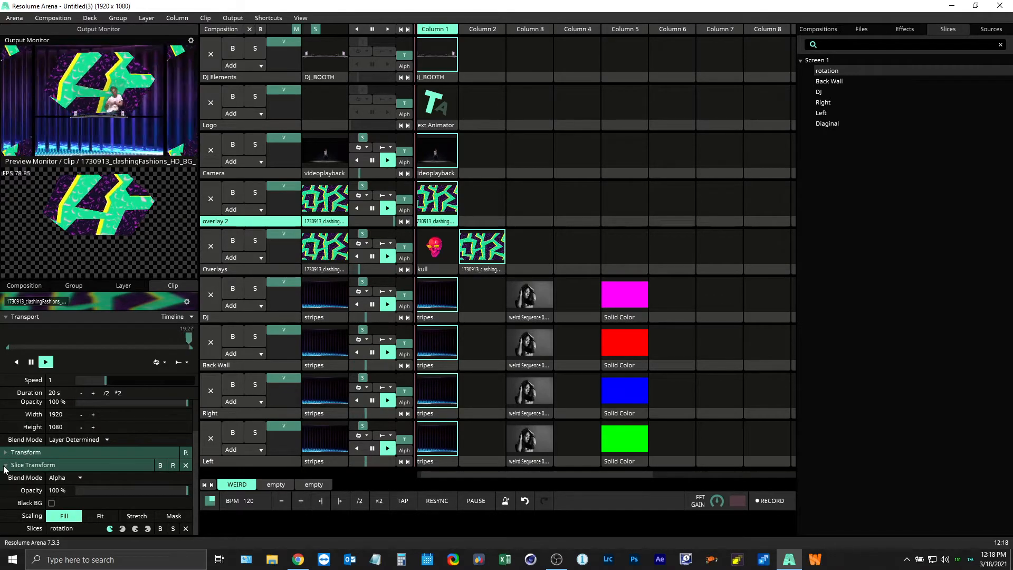
{"action": "left_click", "coordinate": [22, 463]}
{"action": "left_click_drag", "start_coordinate": [21, 495], "coordinate": [25, 511]}
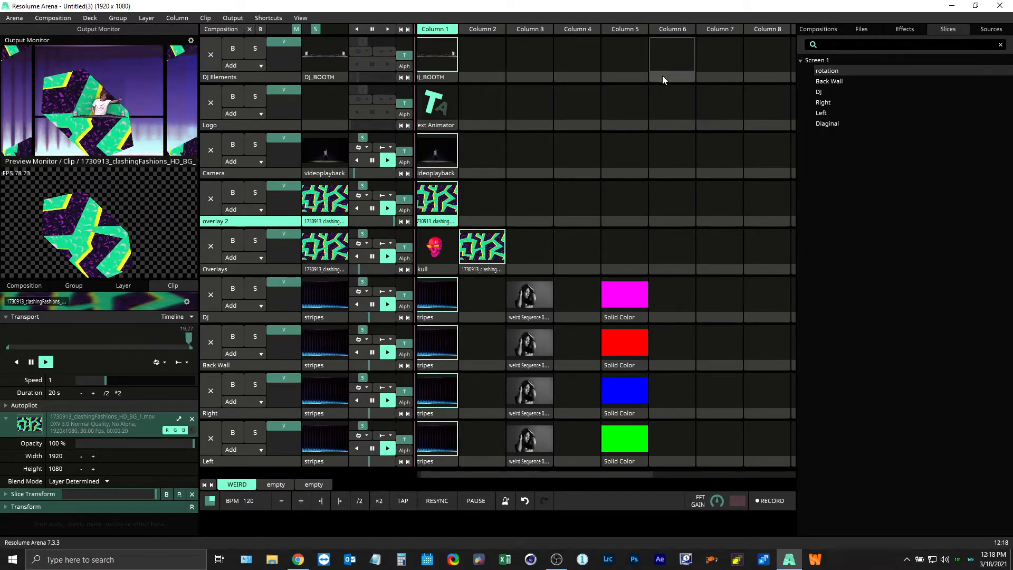
Move the rotation slice with its mask below the Diaginal slice in Advanced Output and save the setup.
{"action": "key", "text": "ctrl+shift+a"}
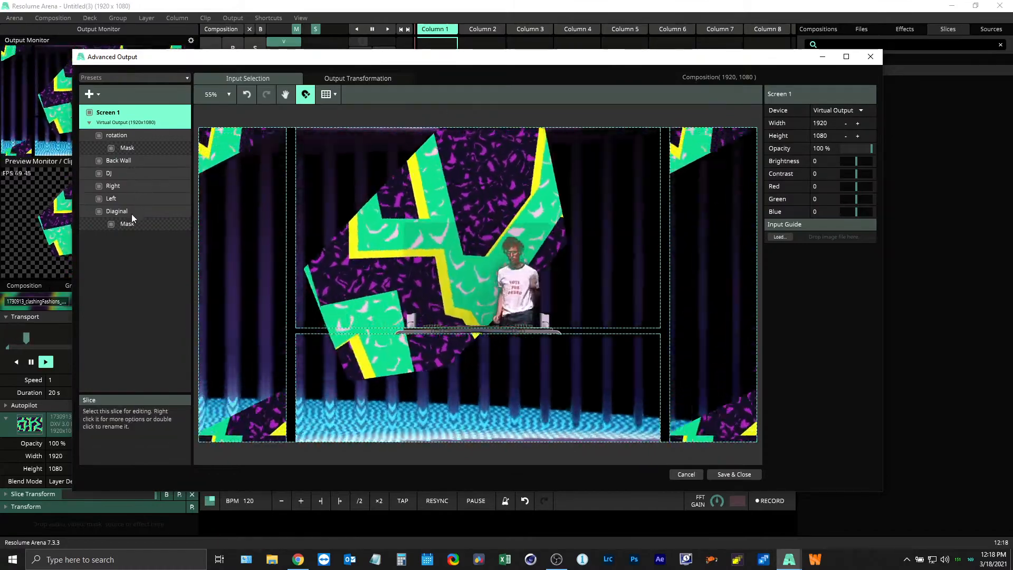
{"action": "left_click_drag", "start_coordinate": [115, 135], "coordinate": [124, 230]}
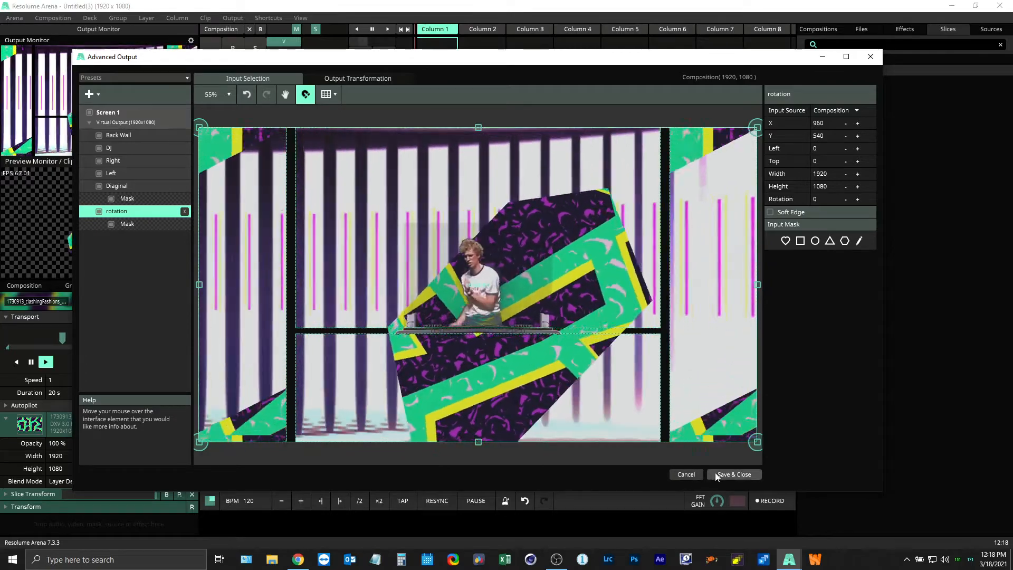
{"action": "left_click", "coordinate": [719, 474]}
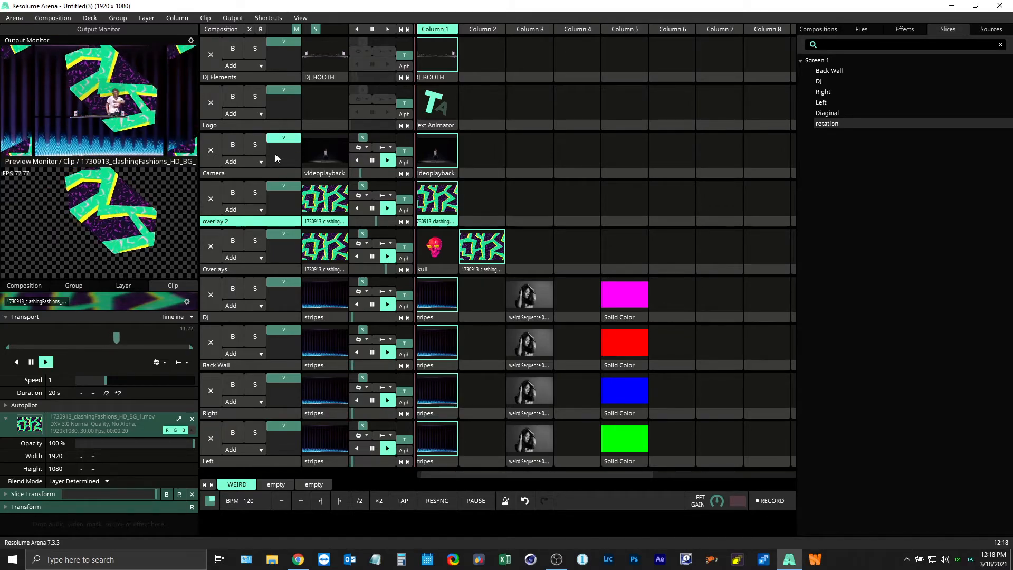
Clear the overlay 2 and Overlays layers and stop all remaining clips in the composition.
{"action": "left_click", "coordinate": [210, 199]}
{"action": "left_click", "coordinate": [211, 246]}
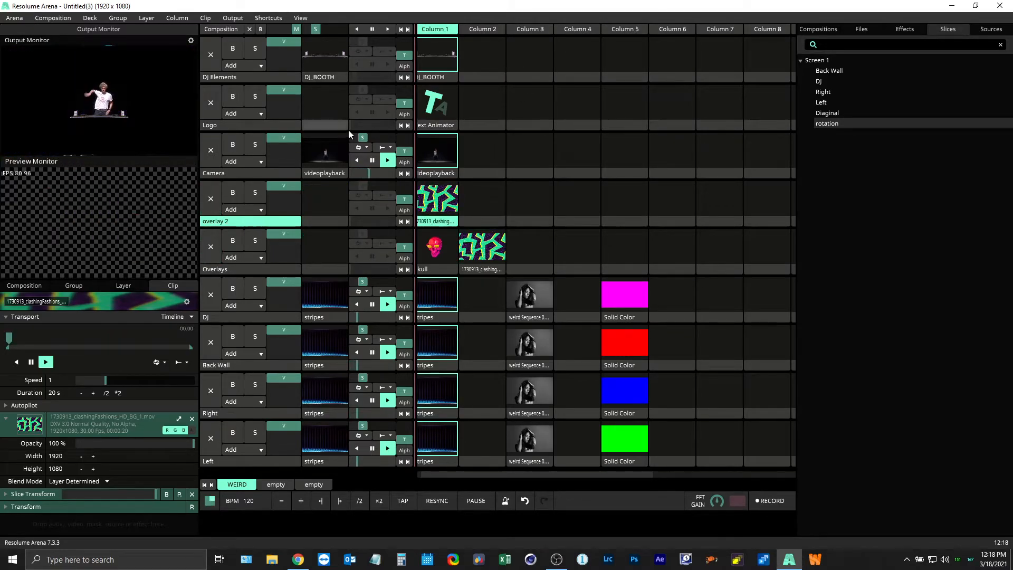
{"action": "left_click", "coordinate": [249, 29]}
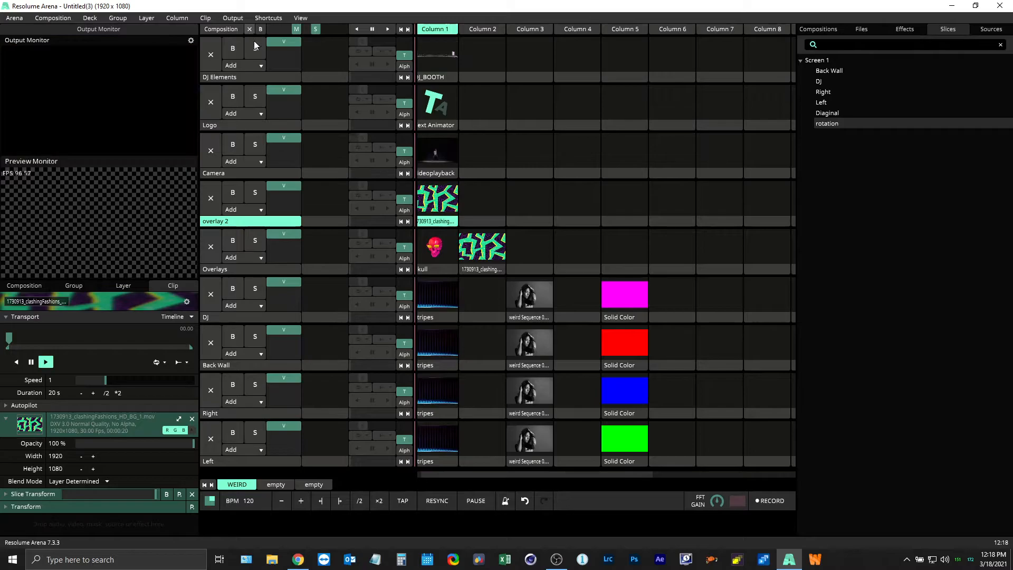
Launch the Column 5 solid colors and review the slice layout against them in Advanced Output.
{"action": "left_click", "coordinate": [626, 30]}
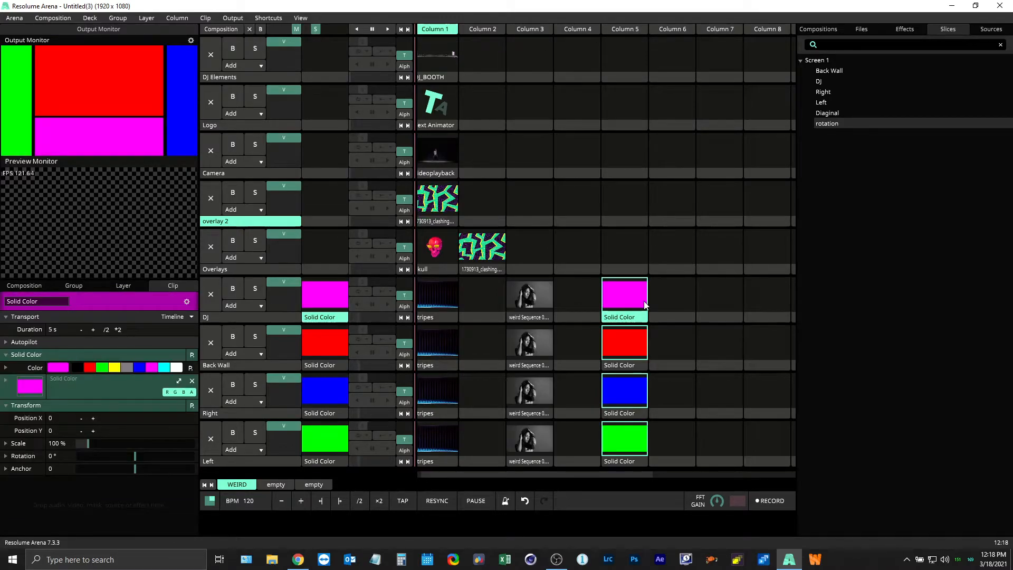
{"action": "key", "text": "ctrl+shift+a"}
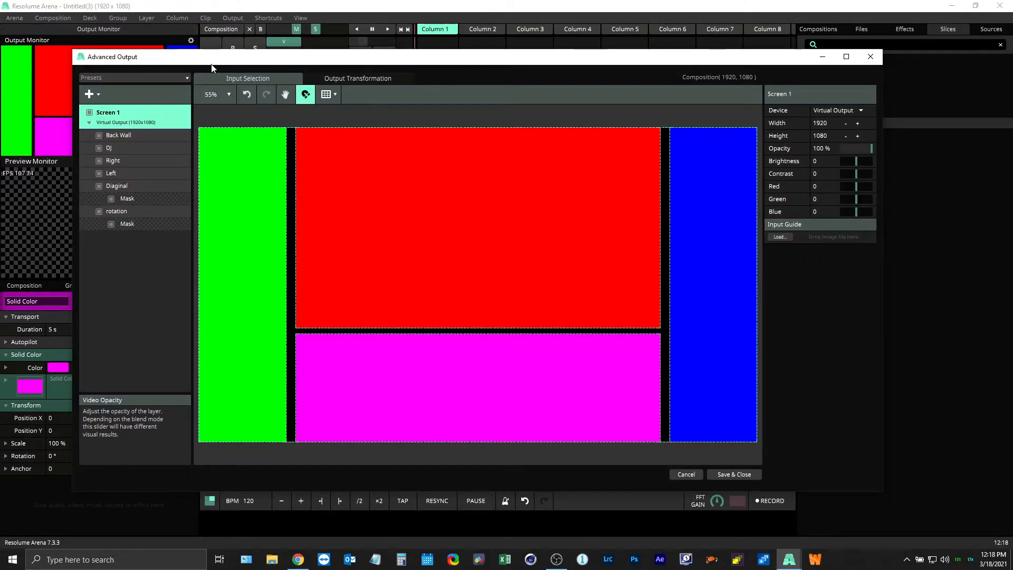
{"action": "left_click", "coordinate": [752, 477]}
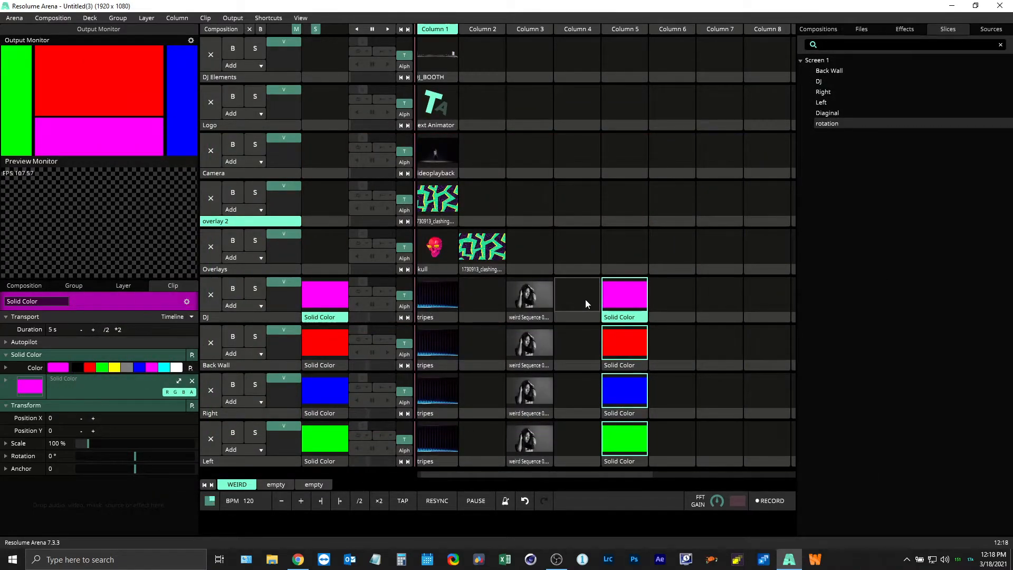
Launch the videoplayback and DJ_BOOTH clips over the solid colors and select the rotation slice in Advanced Output.
{"action": "left_click", "coordinate": [432, 153]}
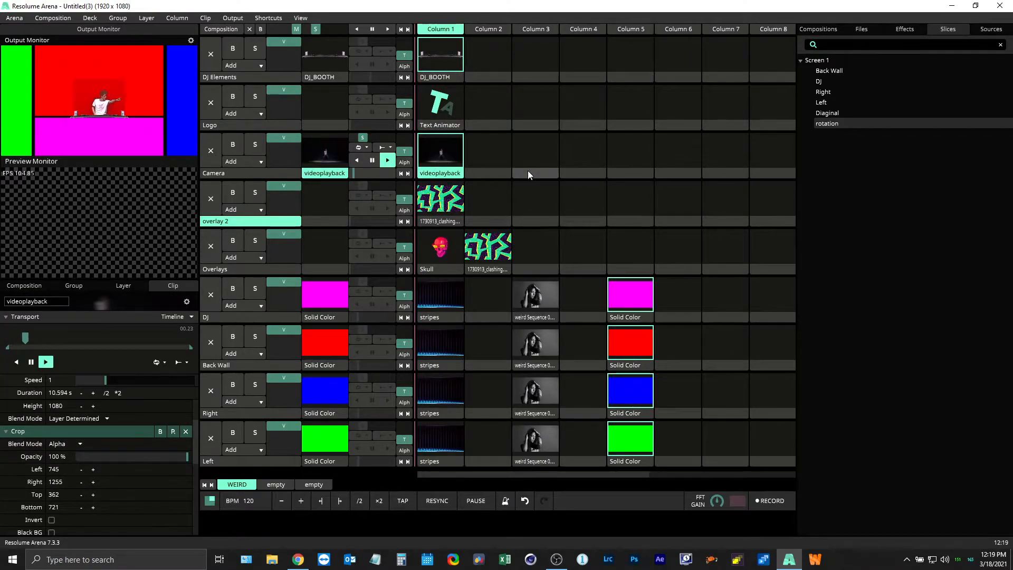
{"action": "key", "text": "ctrl+shift+a"}
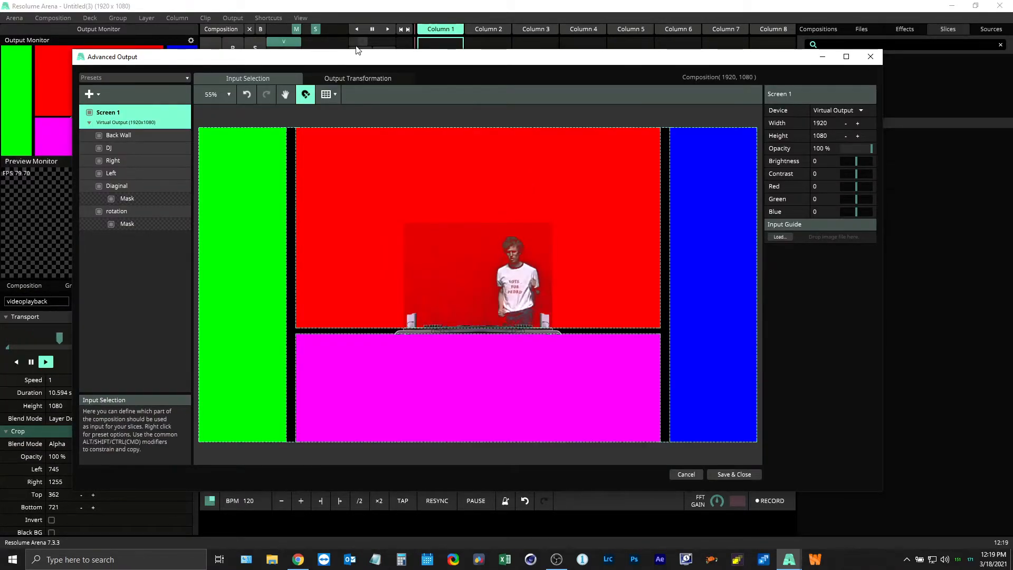
{"action": "left_click_drag", "start_coordinate": [448, 57], "coordinate": [538, 51]}
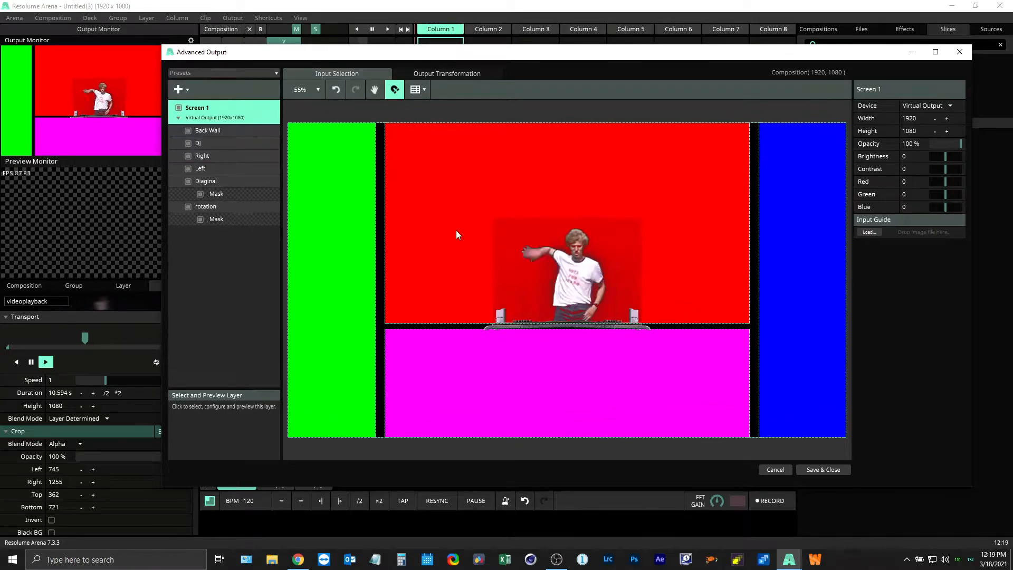
{"action": "left_click", "coordinate": [481, 374]}
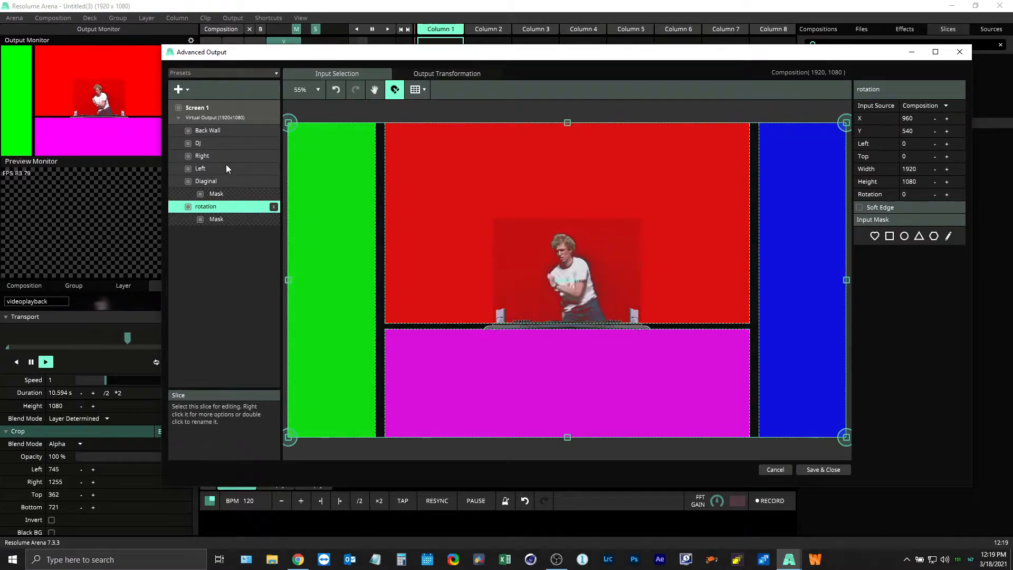
Try lowering the top edge of the DJ slice's input area to heights of 202 and 320, and discard the changes.
{"action": "left_click", "coordinate": [210, 144]}
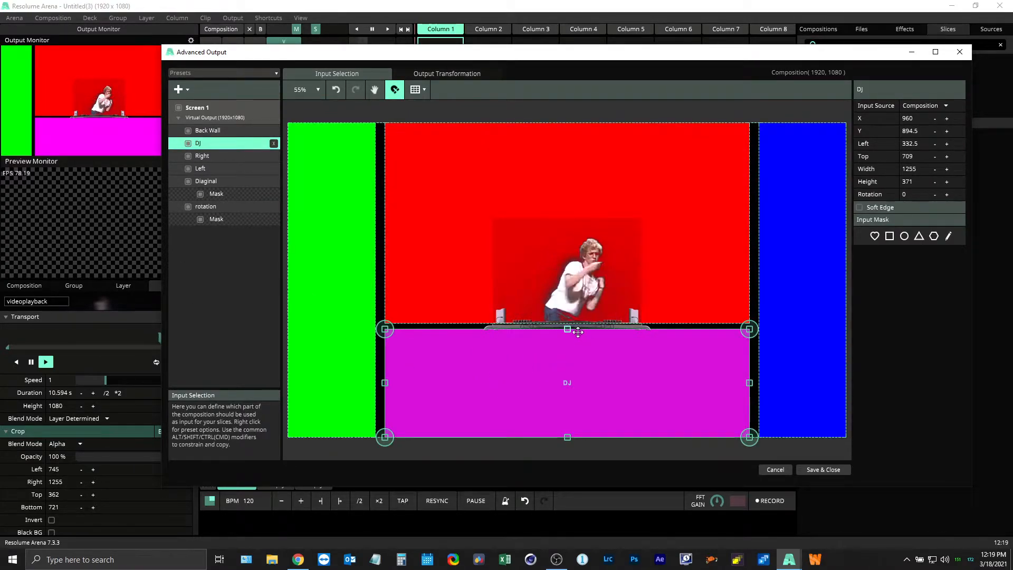
{"action": "left_click_drag", "start_coordinate": [568, 330], "coordinate": [569, 378]}
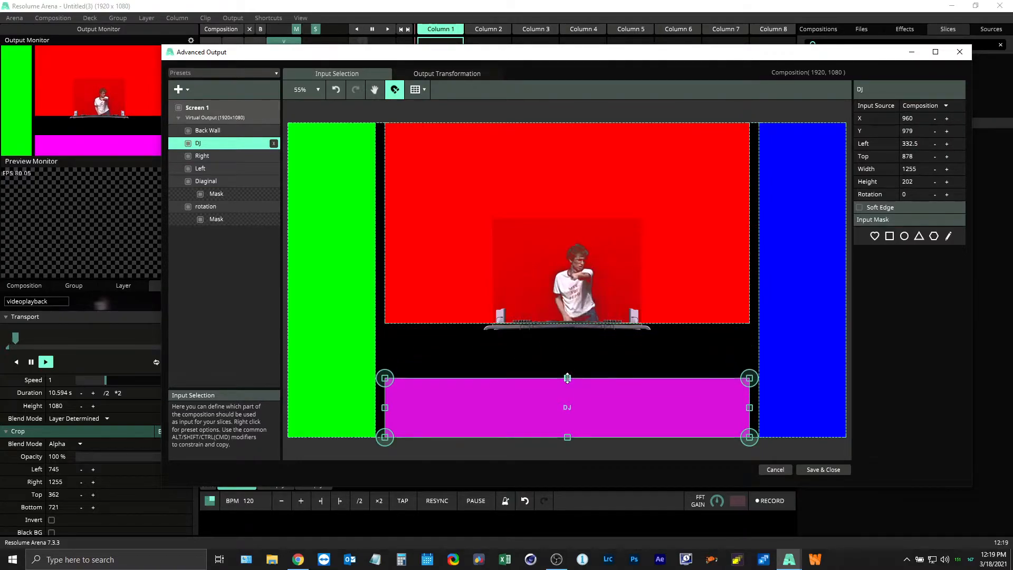
{"action": "left_click_drag", "start_coordinate": [565, 380], "coordinate": [570, 344]}
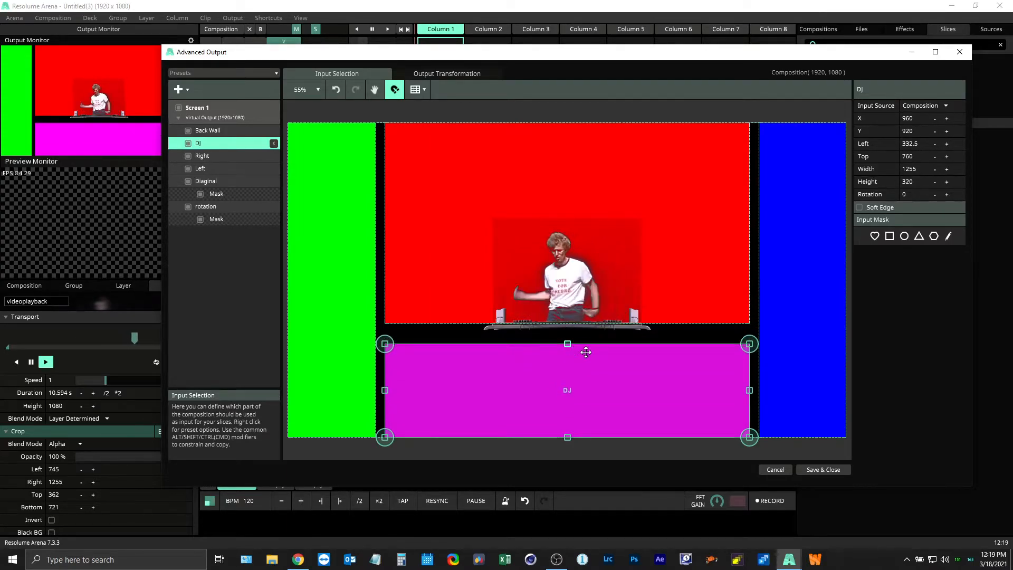
{"action": "left_click", "coordinate": [775, 467]}
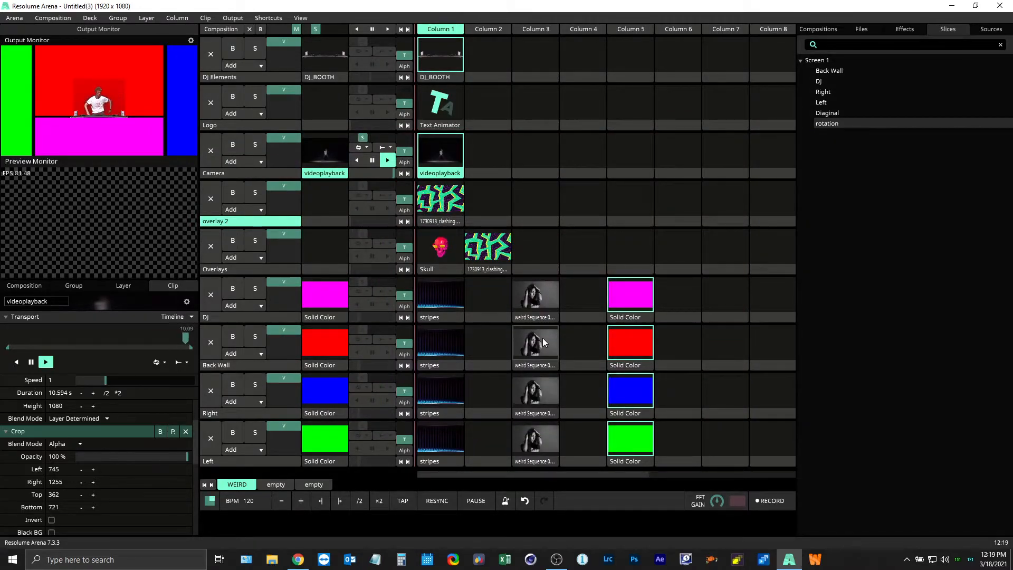
Check the composition's output sharing options and review how the Back Wall, DJ and Diaginal slices look in Advanced Output's output transformation.
{"action": "left_click", "coordinate": [233, 19]}
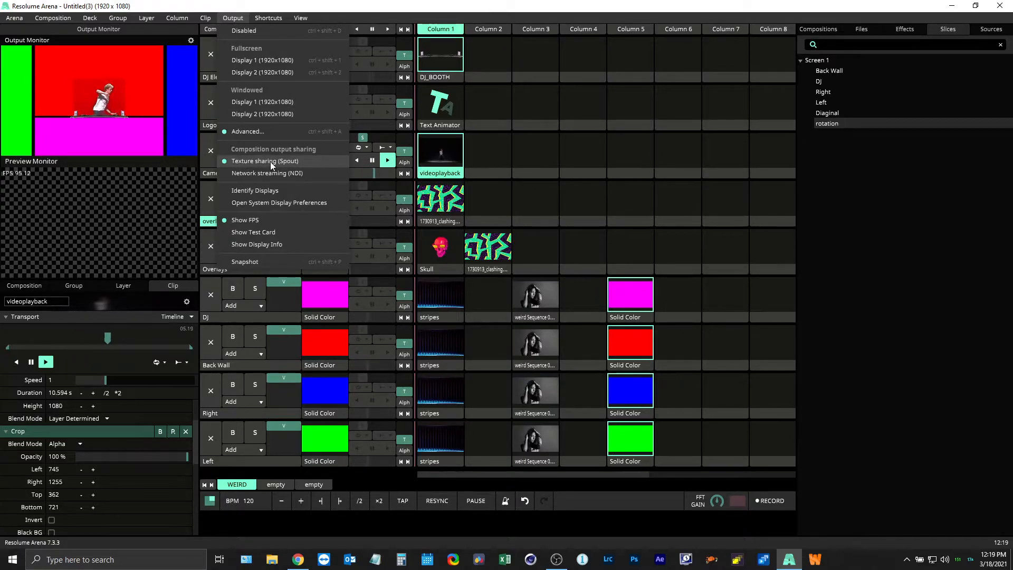
{"action": "left_click", "coordinate": [311, 4]}
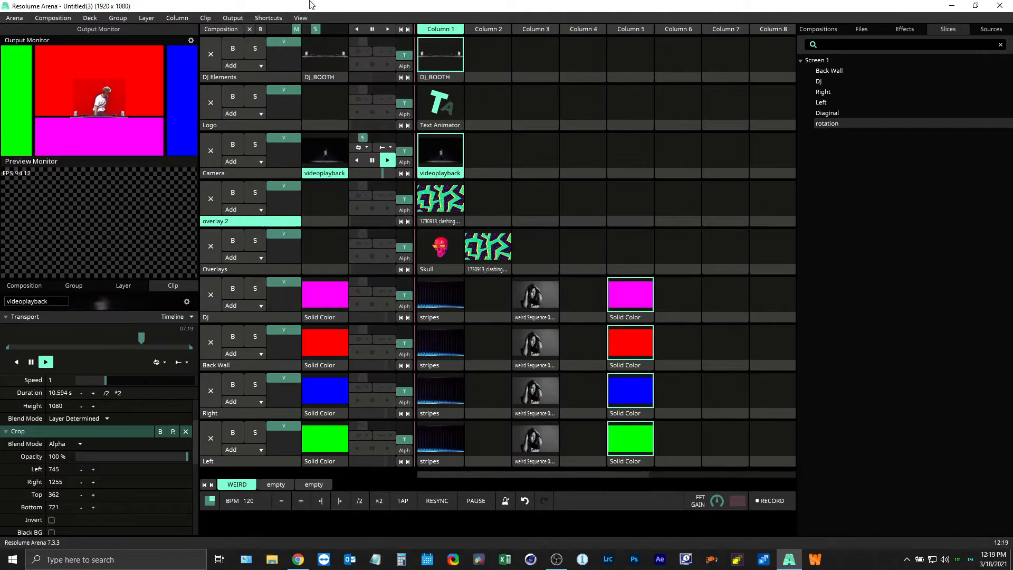
{"action": "key", "text": "ctrl+shift+a"}
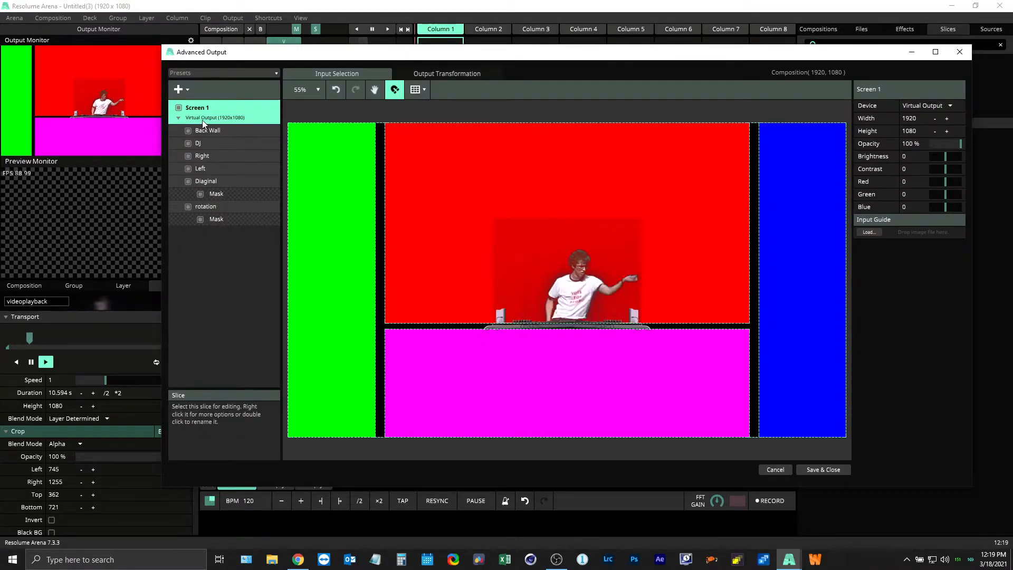
{"action": "left_click", "coordinate": [438, 76]}
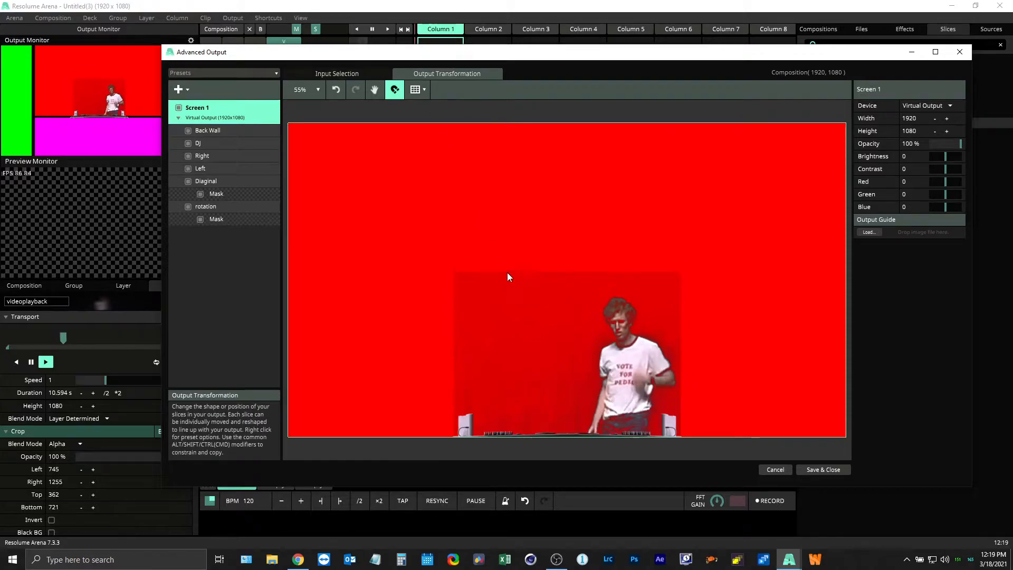
{"action": "left_click", "coordinate": [209, 131]}
{"action": "left_click", "coordinate": [230, 144]}
{"action": "left_click", "coordinate": [237, 181]}
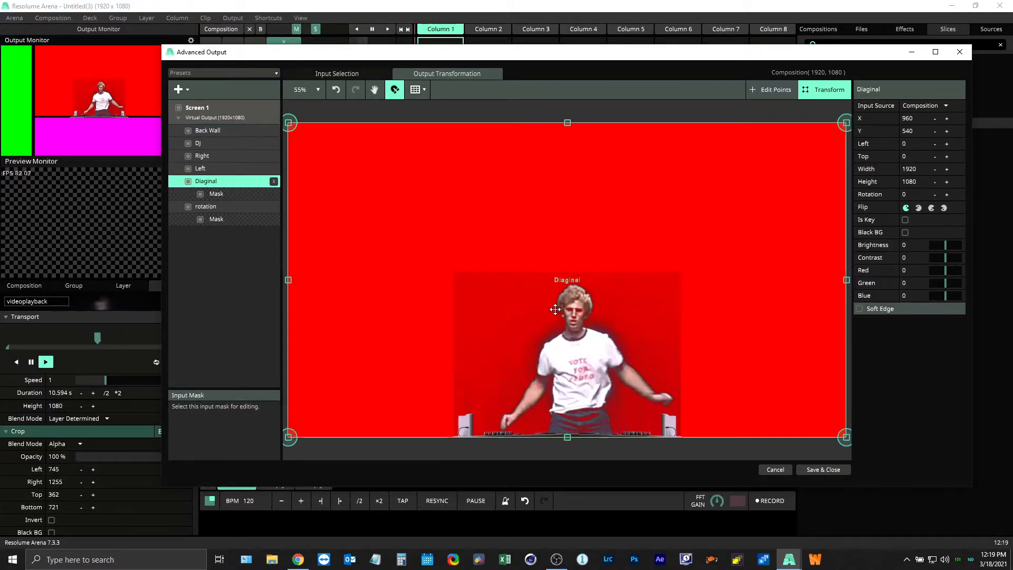
{"action": "left_click", "coordinate": [347, 72]}
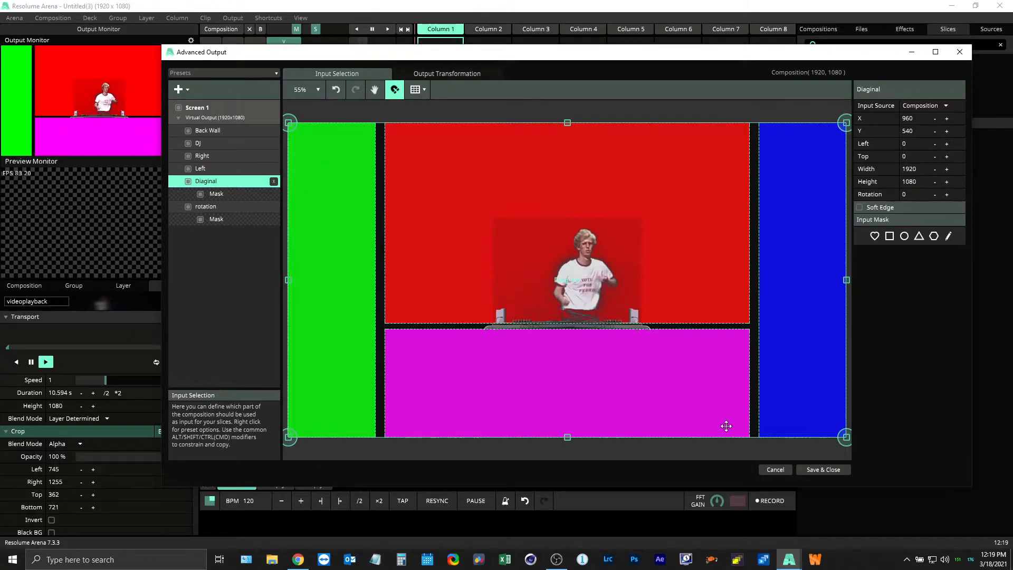
{"action": "left_click", "coordinate": [824, 470]}
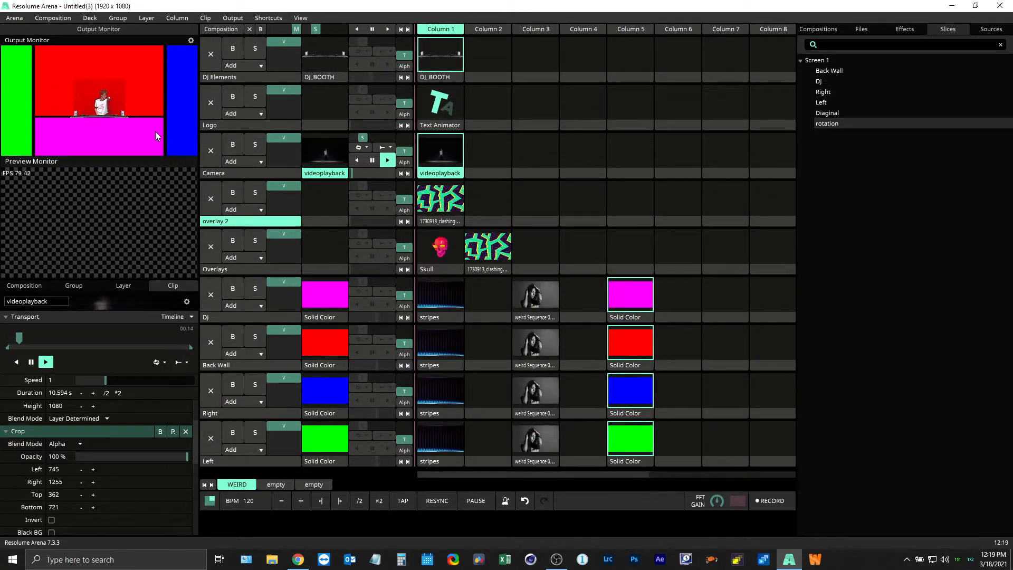
Revisit the Spout texture sharing option and compare the output transformation with the input selection in Advanced Output.
{"action": "left_click", "coordinate": [239, 19]}
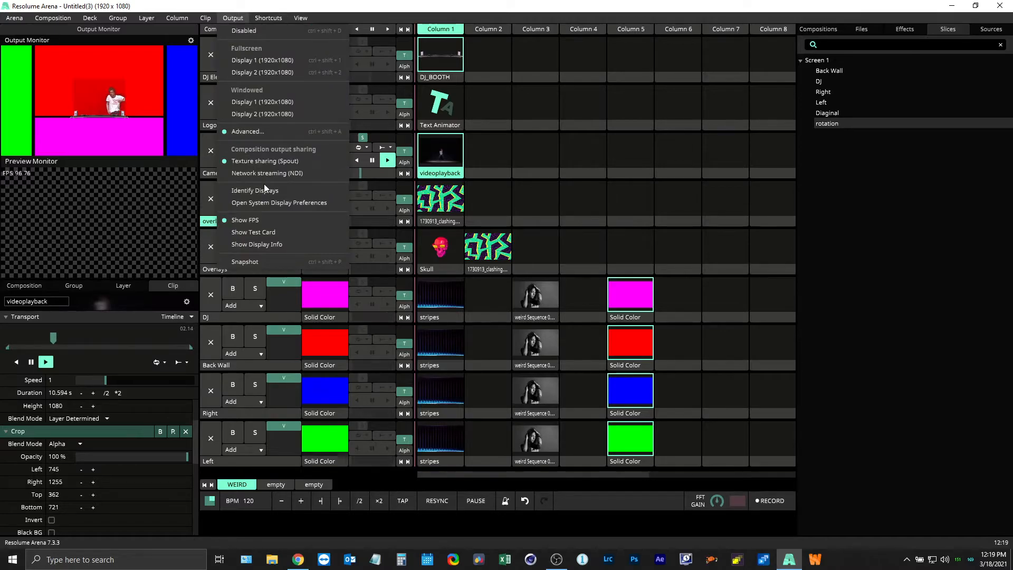
{"action": "left_click", "coordinate": [327, 4]}
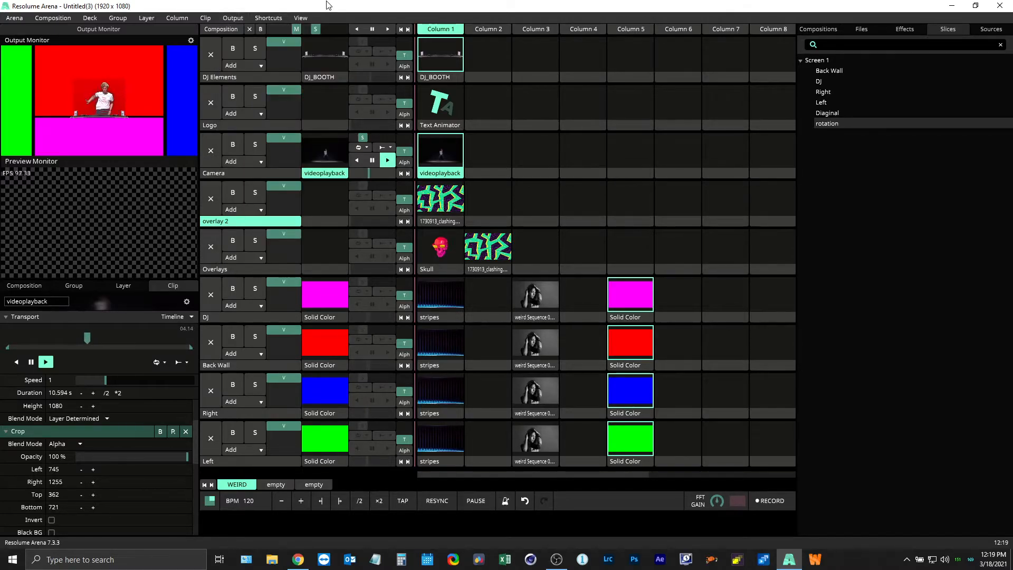
{"action": "left_click", "coordinate": [235, 19]}
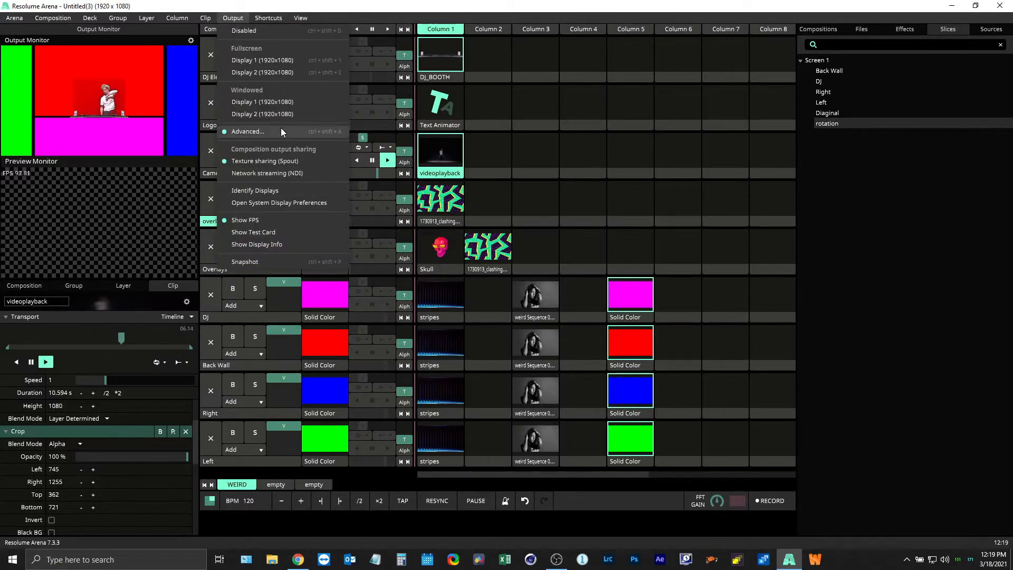
{"action": "left_click", "coordinate": [248, 132]}
{"action": "left_click", "coordinate": [409, 73]}
{"action": "left_click", "coordinate": [369, 74]}
{"action": "left_click", "coordinate": [824, 469]}
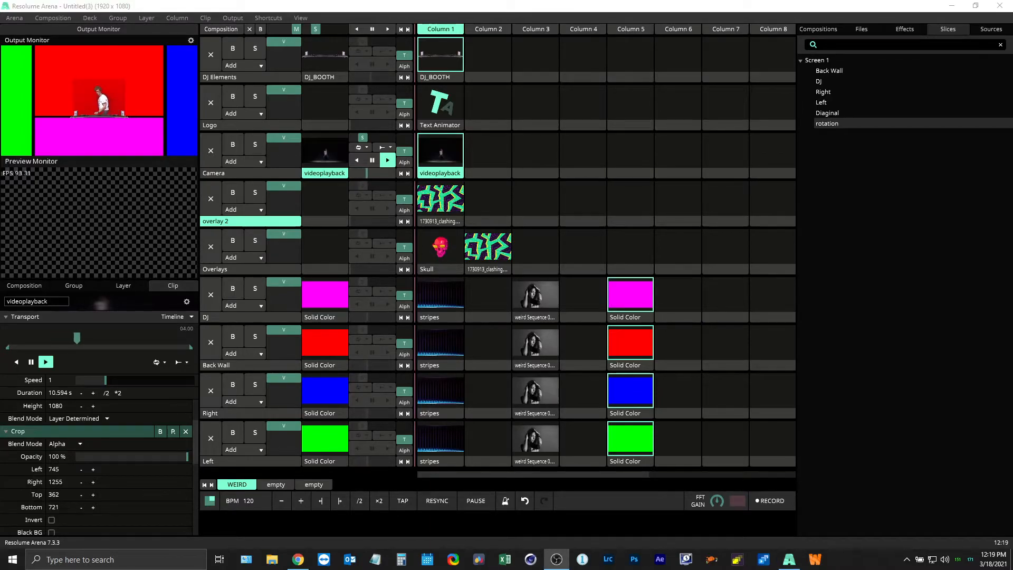
Bring the OBS window onto this display and enlarge it.
{"action": "left_click_drag", "start_coordinate": [767, 569], "coordinate": [715, 41]}
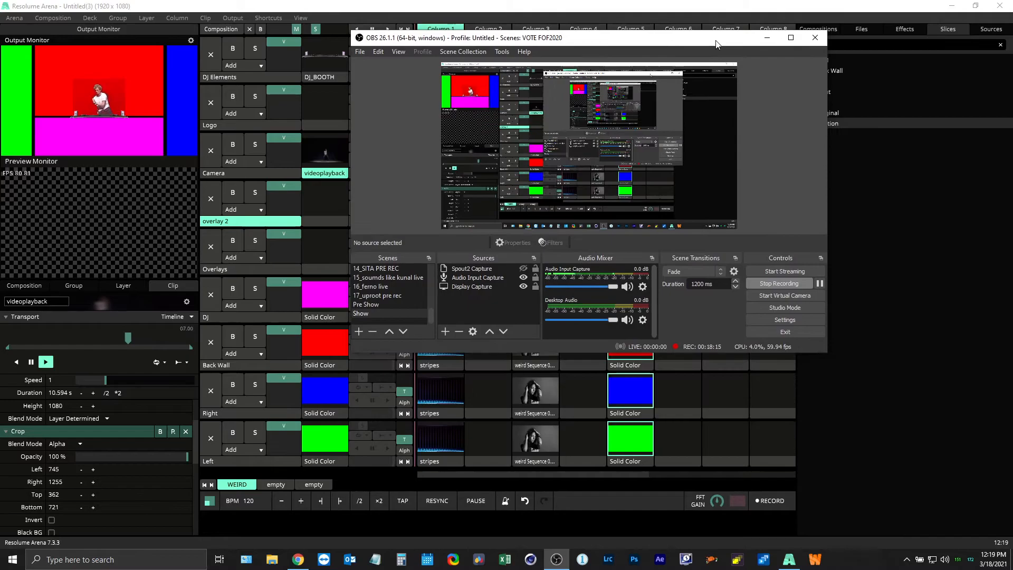
{"action": "left_click", "coordinate": [790, 37]}
{"action": "left_click", "coordinate": [976, 6]}
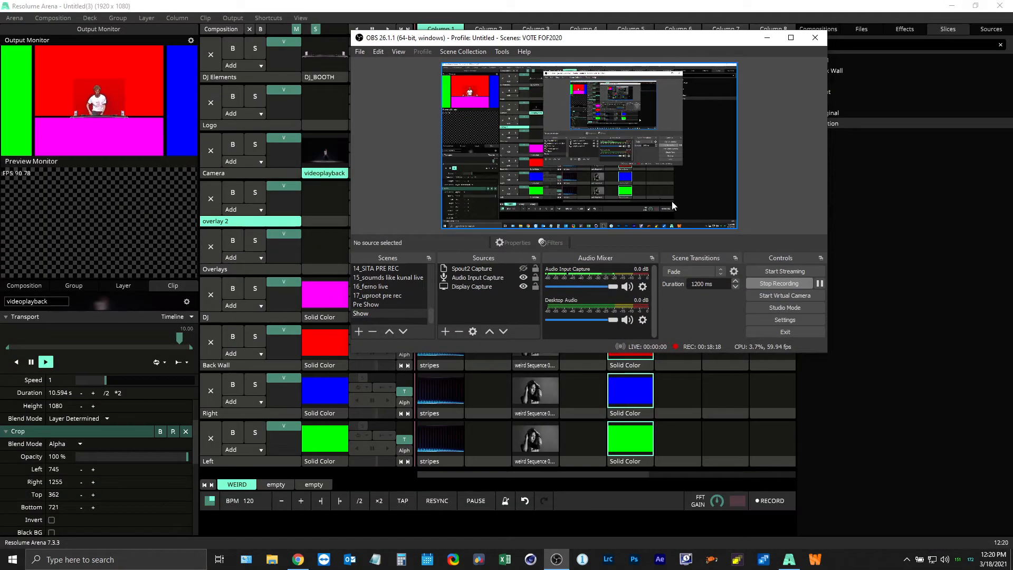
{"action": "left_click_drag", "start_coordinate": [825, 348], "coordinate": [918, 484]}
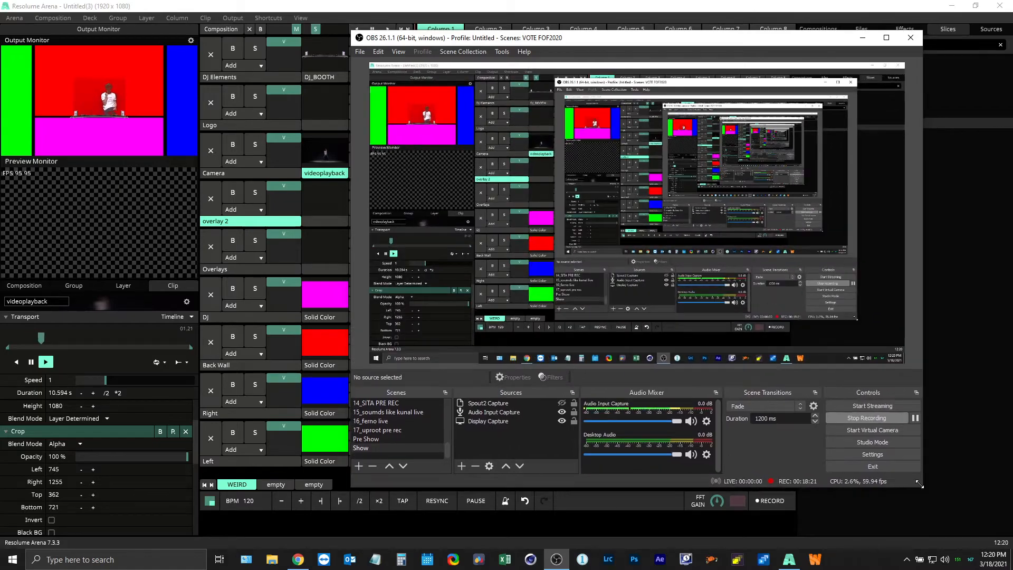
Review the available OBS source types and inspect the Spout2 Capture source's sender options, with Arena - Composition as sender.
{"action": "left_click", "coordinate": [462, 464]}
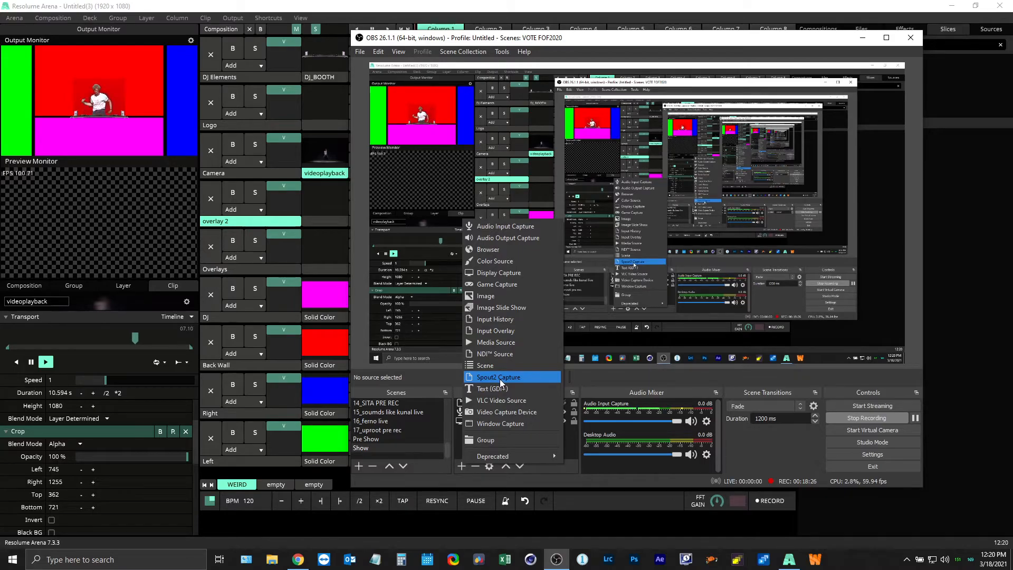
{"action": "left_click", "coordinate": [556, 44]}
{"action": "double_click", "coordinate": [487, 403]}
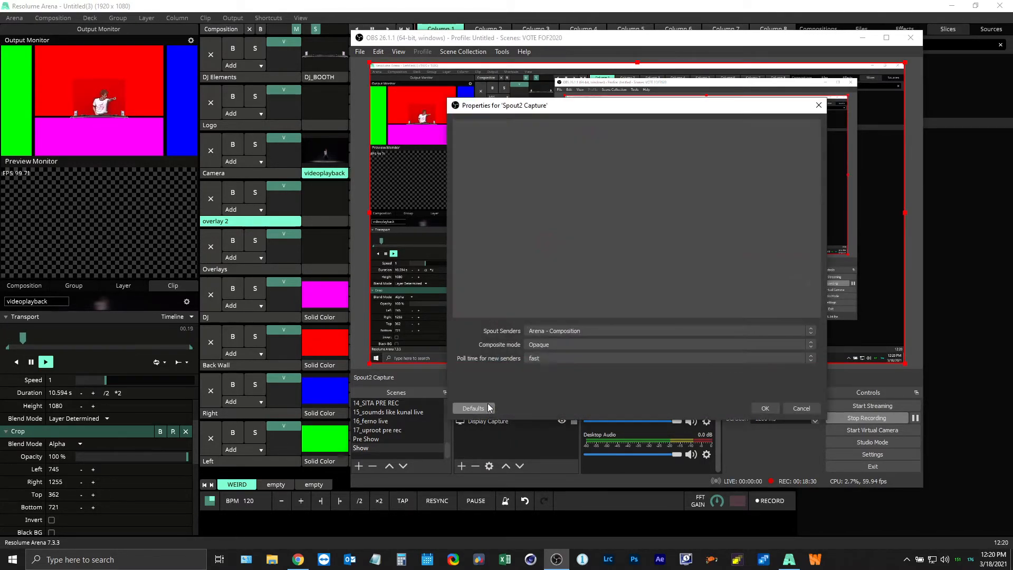
{"action": "left_click", "coordinate": [555, 331]}
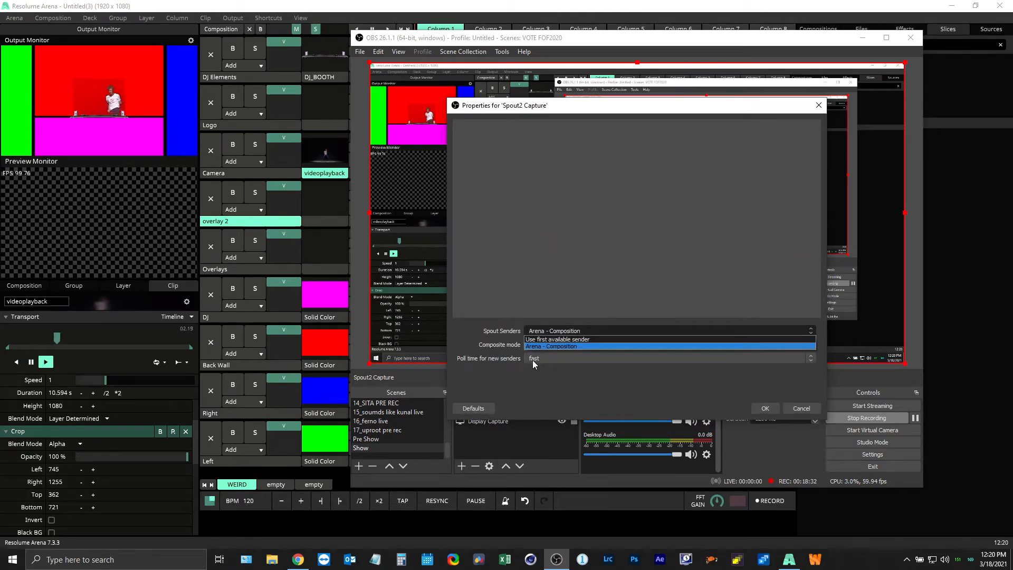
{"action": "left_click", "coordinate": [559, 346]}
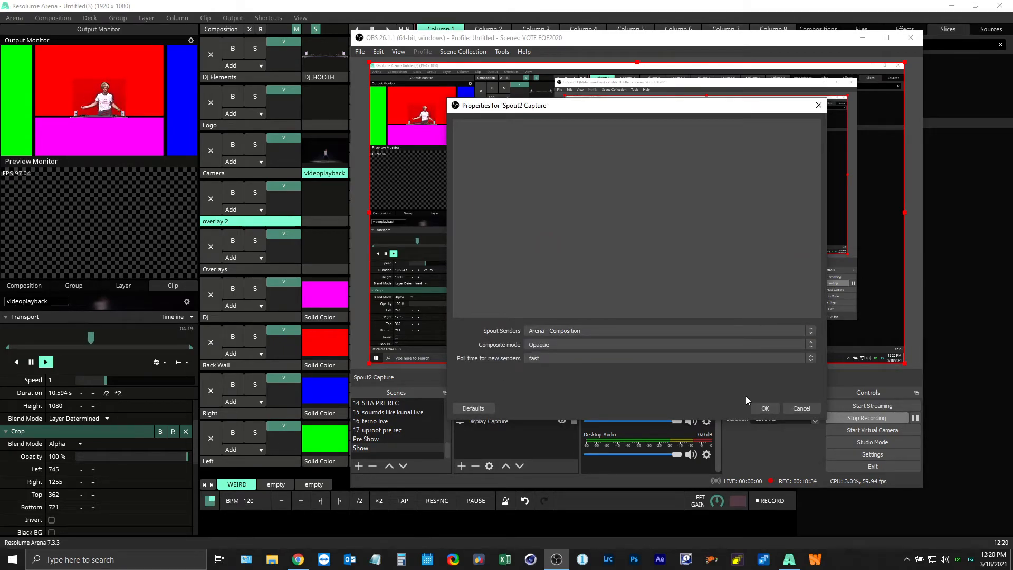
{"action": "left_click", "coordinate": [792, 410]}
Show the Spout2 Capture source in OBS and scale it down into the lower-right corner of the canvas.
{"action": "left_click", "coordinate": [233, 18]}
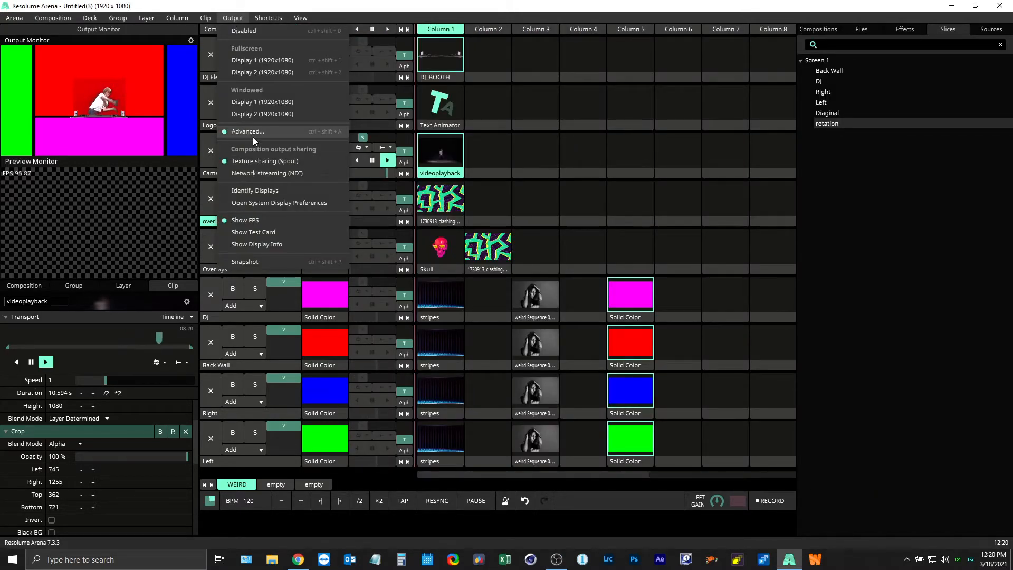
{"action": "key", "text": "alt+Tab"}
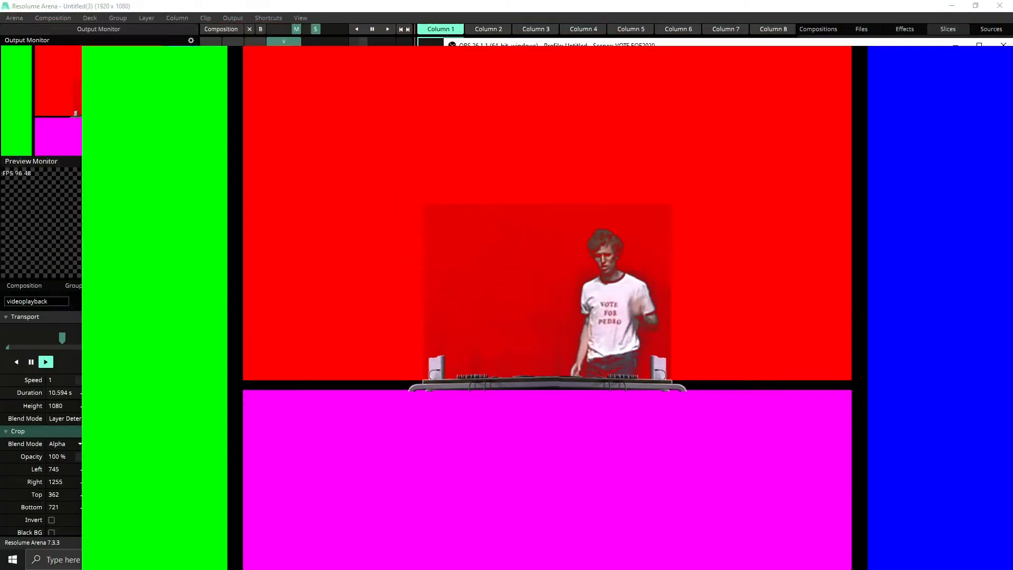
{"action": "key", "text": "alt+Tab"}
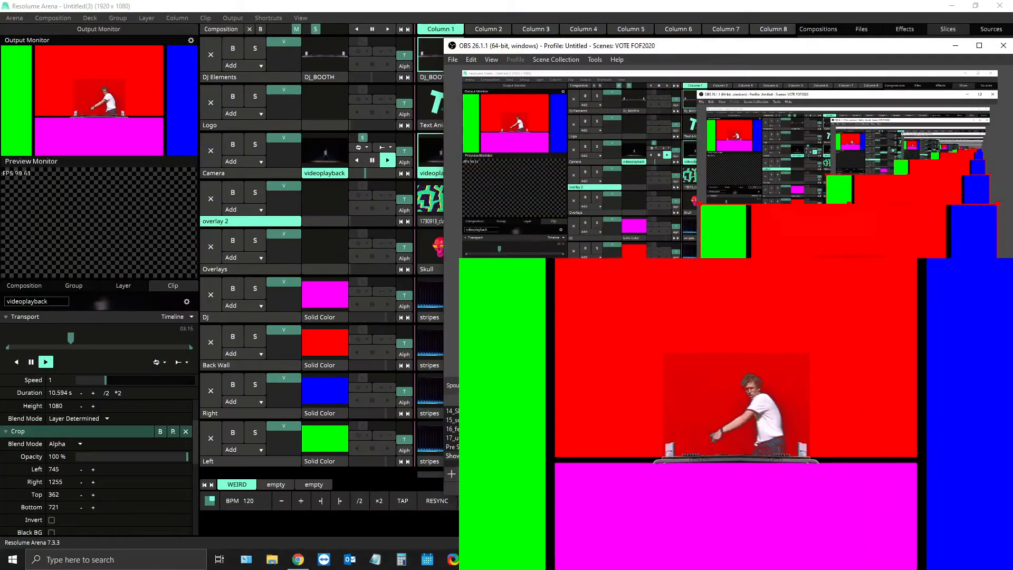
{"action": "left_click_drag", "start_coordinate": [809, 367], "coordinate": [848, 352]}
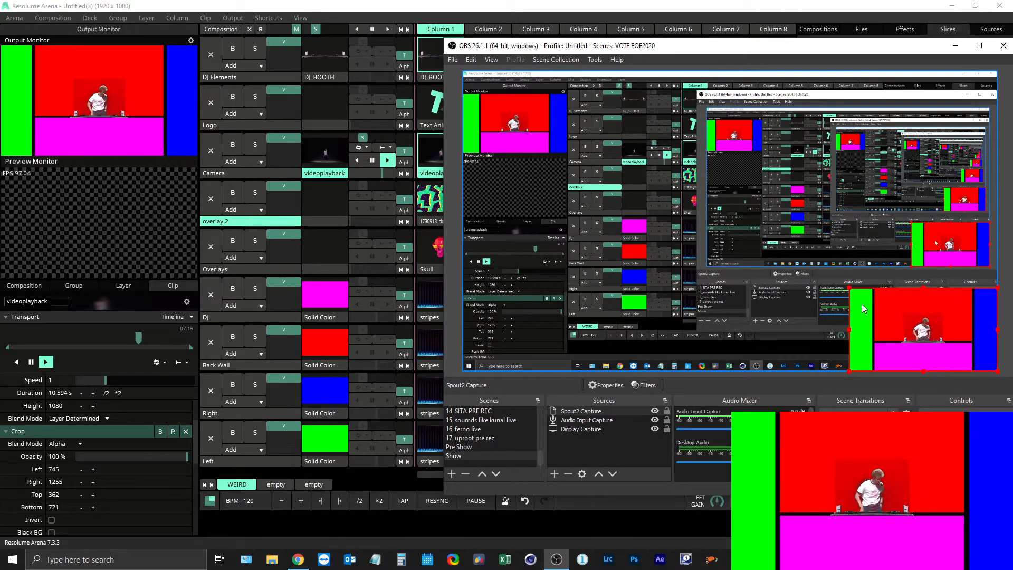
Launch Column 1 in Resolume Arena and enlarge the Spout2 Capture source to fill the OBS canvas.
{"action": "left_click", "coordinate": [432, 30]}
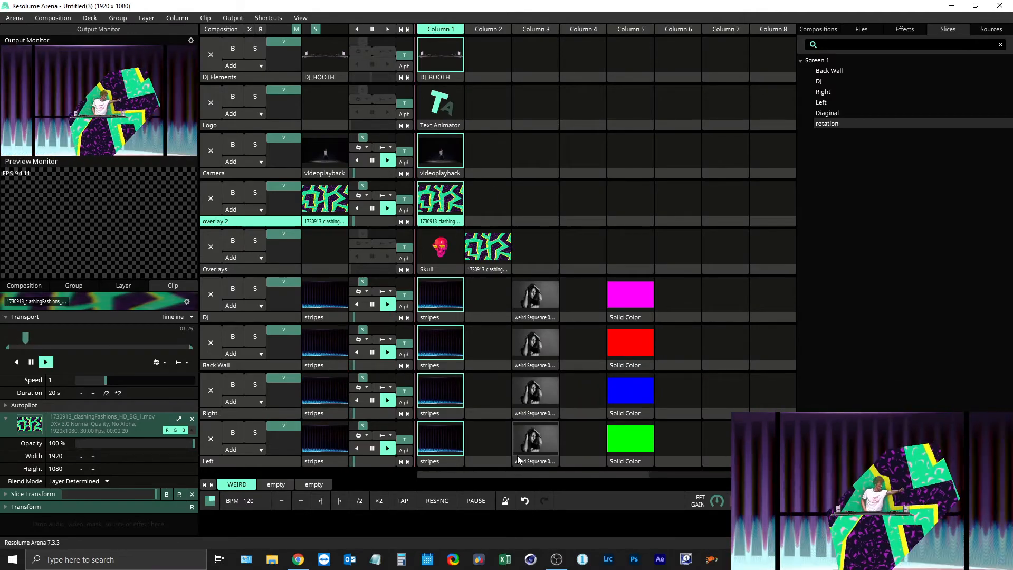
{"action": "key", "text": "alt+Tab"}
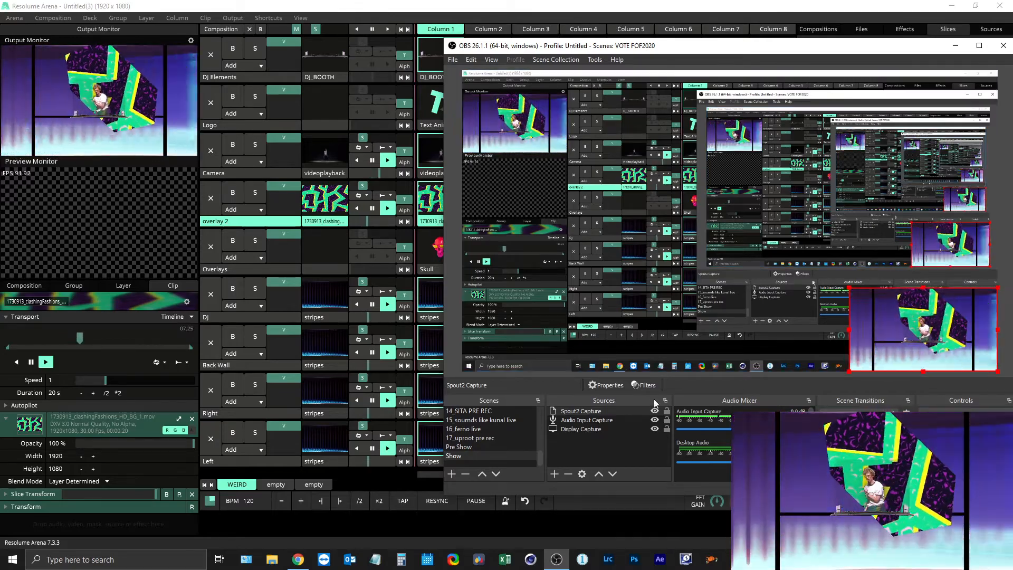
{"action": "left_click_drag", "start_coordinate": [849, 288], "coordinate": [463, 71]}
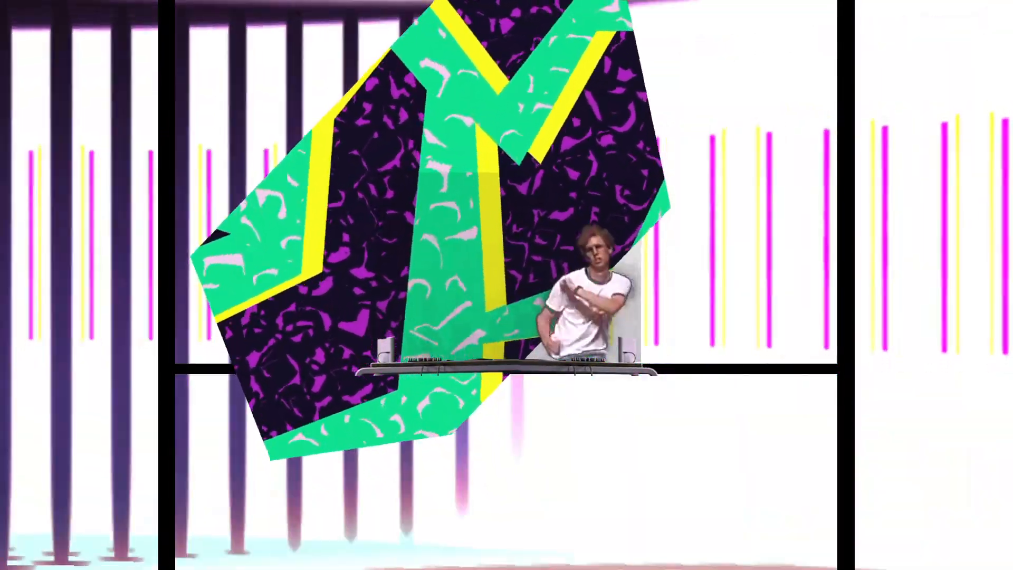
Hide the Spout2 Capture source and move the OBS window off this display.
{"action": "left_click", "coordinate": [654, 412]}
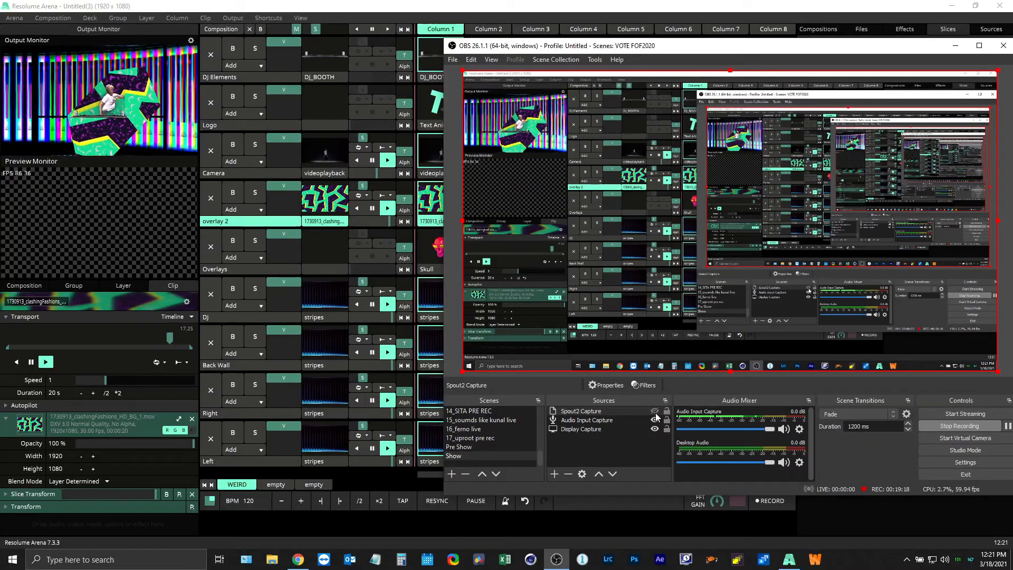
{"action": "left_click_drag", "start_coordinate": [905, 47], "coordinate": [651, 568]}
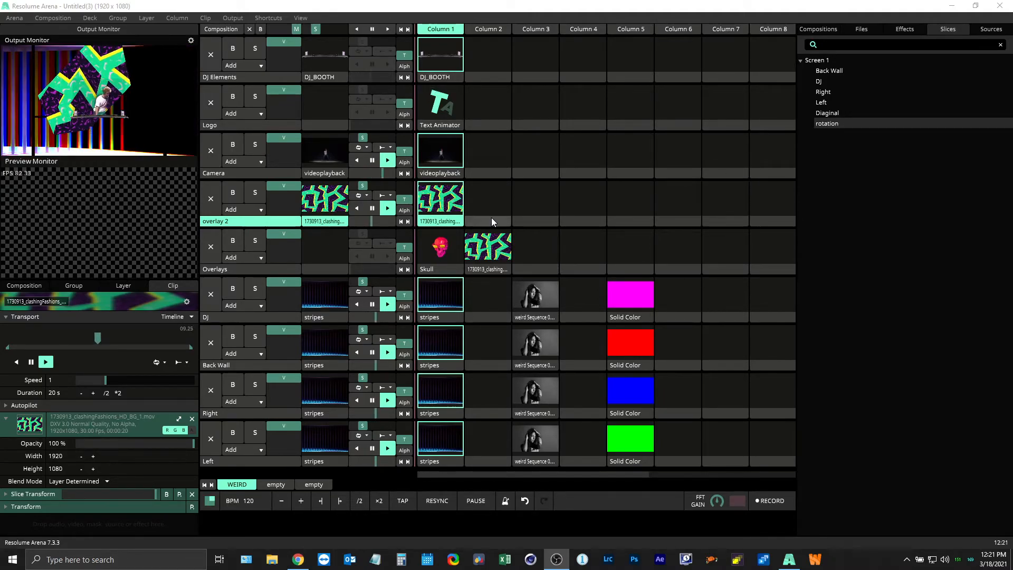
In Resolume Arena, clear the overlay 2 layer and launch the Text Animator clip on the Logo layer.
{"action": "left_click", "coordinate": [211, 198]}
{"action": "left_click", "coordinate": [434, 111]}
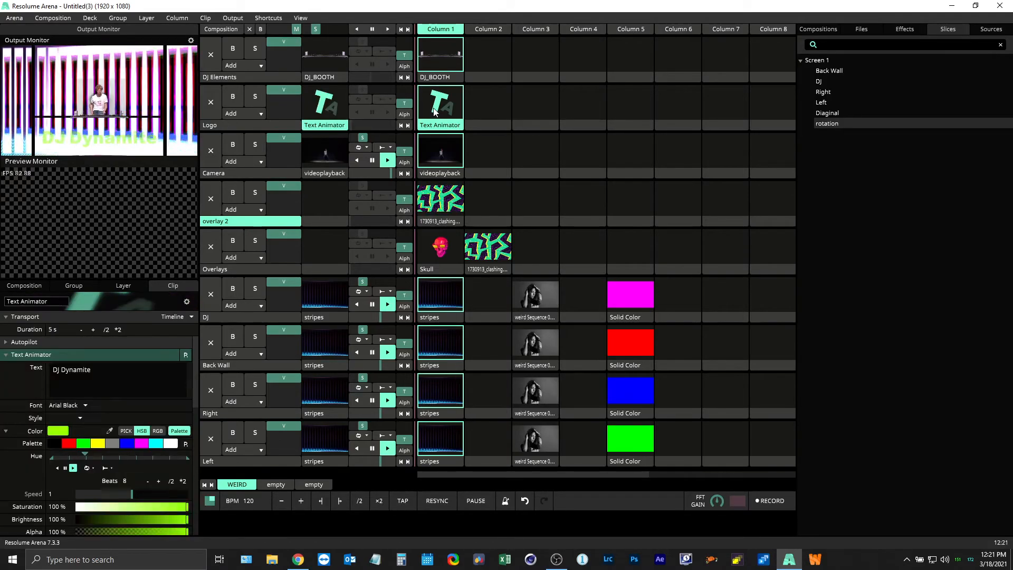
Launch the Solid Color clip on the DJ layer and set its color to gray.
{"action": "left_click", "coordinate": [628, 298]}
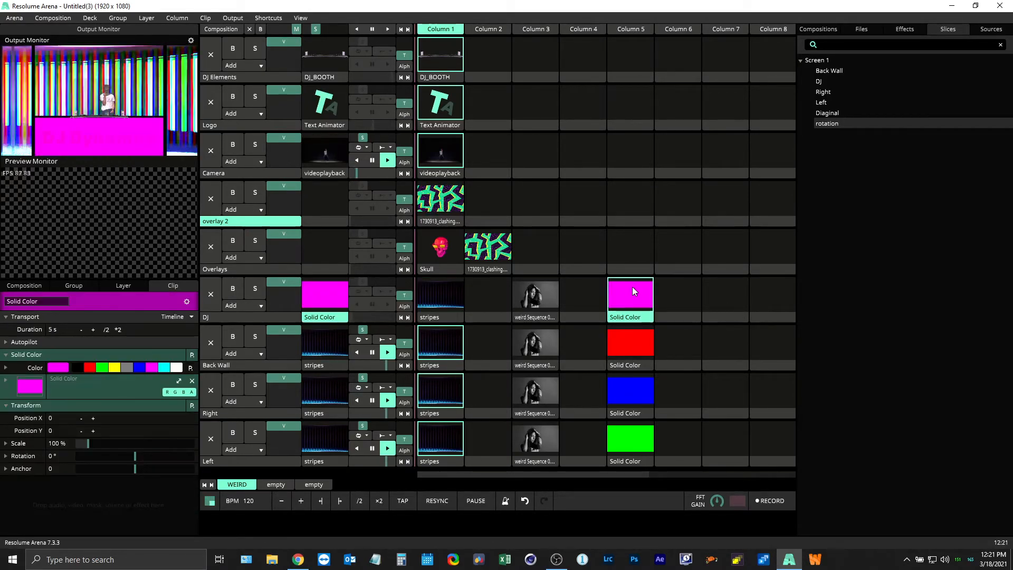
{"action": "left_click", "coordinate": [634, 317]}
{"action": "left_click", "coordinate": [128, 366]}
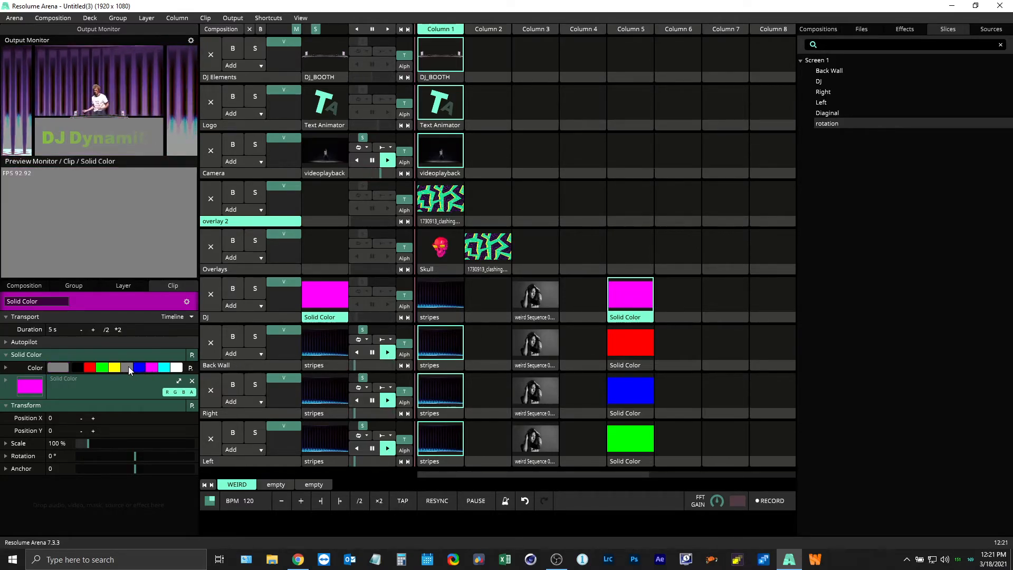
Select the Text Animator clip on the Logo layer and look through its available presets without applying one.
{"action": "left_click", "coordinate": [451, 126]}
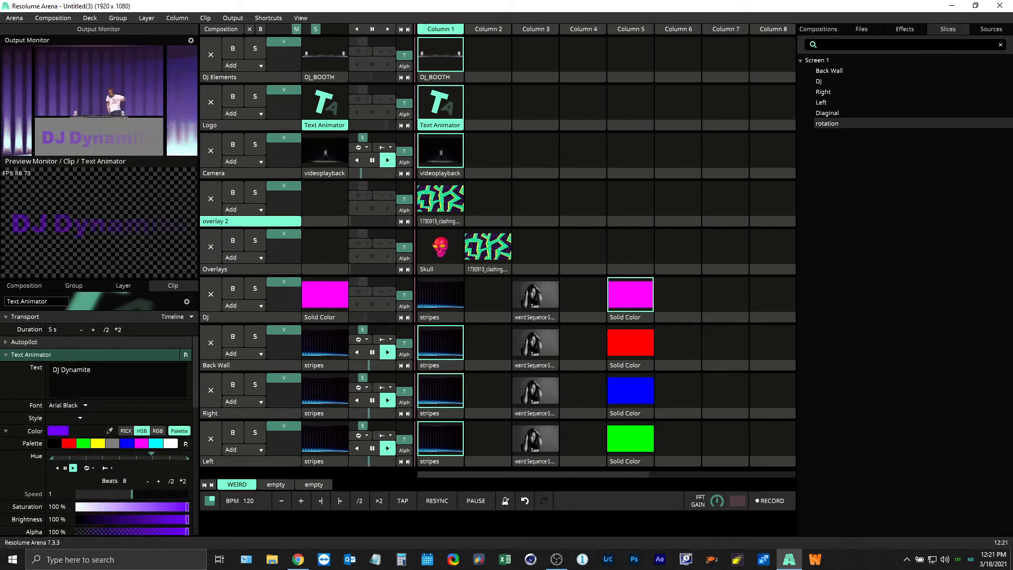
{"action": "left_click", "coordinate": [185, 357]}
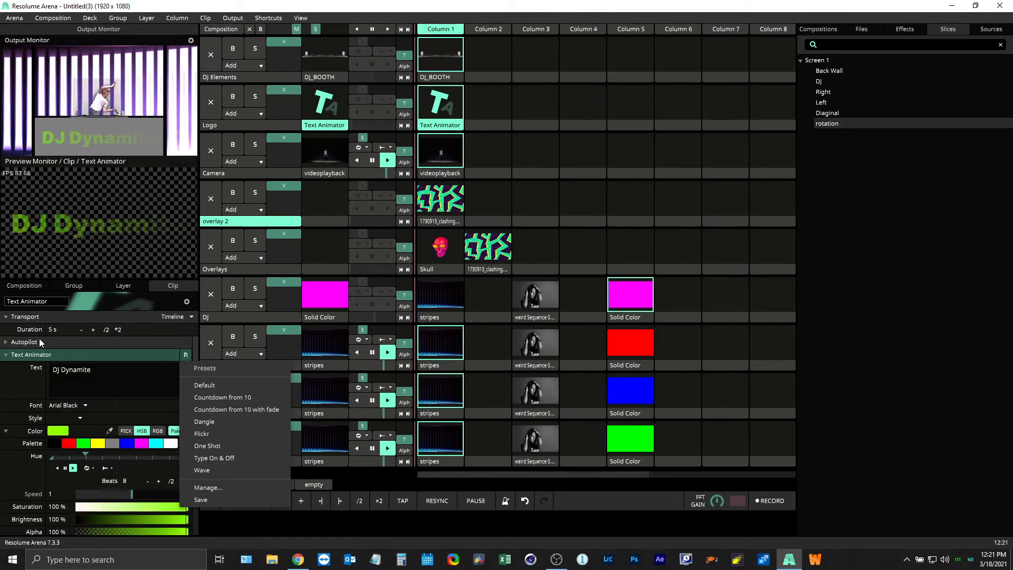
{"action": "left_click", "coordinate": [34, 355]}
{"action": "left_click", "coordinate": [34, 355]}
{"action": "left_click", "coordinate": [40, 358]}
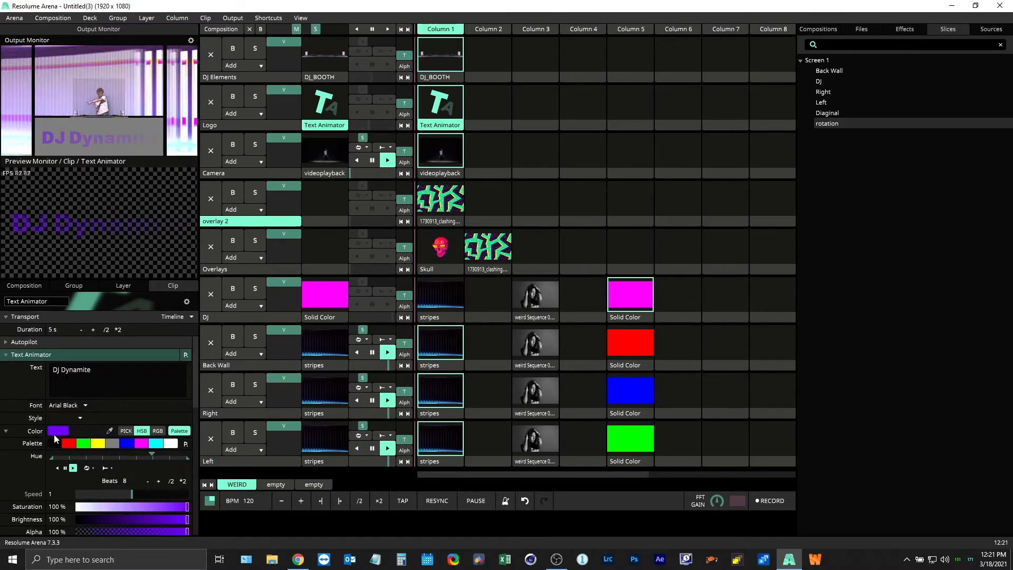
Review the text's Animate settings and check which animation mode drives its Opacity.
{"action": "scroll", "coordinate": [26, 416], "scroll_direction": "down", "scroll_amount": 5}
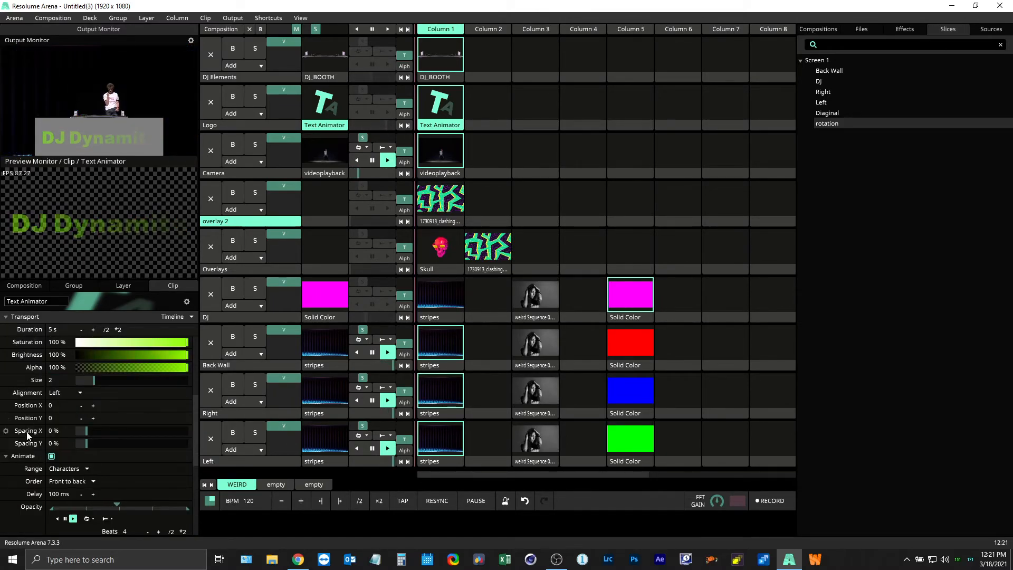
{"action": "left_click", "coordinate": [11, 458]}
{"action": "left_click", "coordinate": [11, 458]}
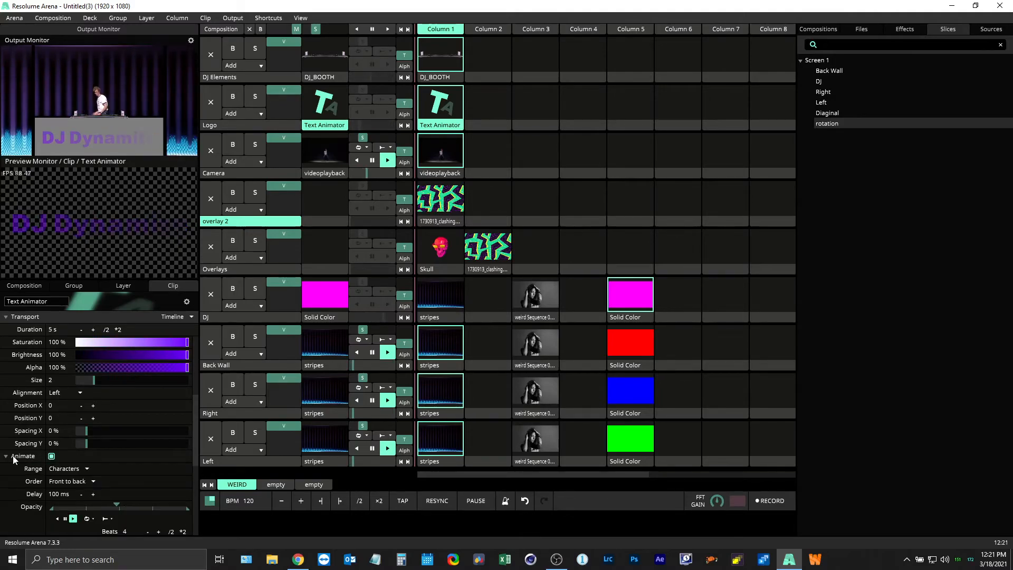
{"action": "scroll", "coordinate": [27, 457], "scroll_direction": "down", "scroll_amount": 2}
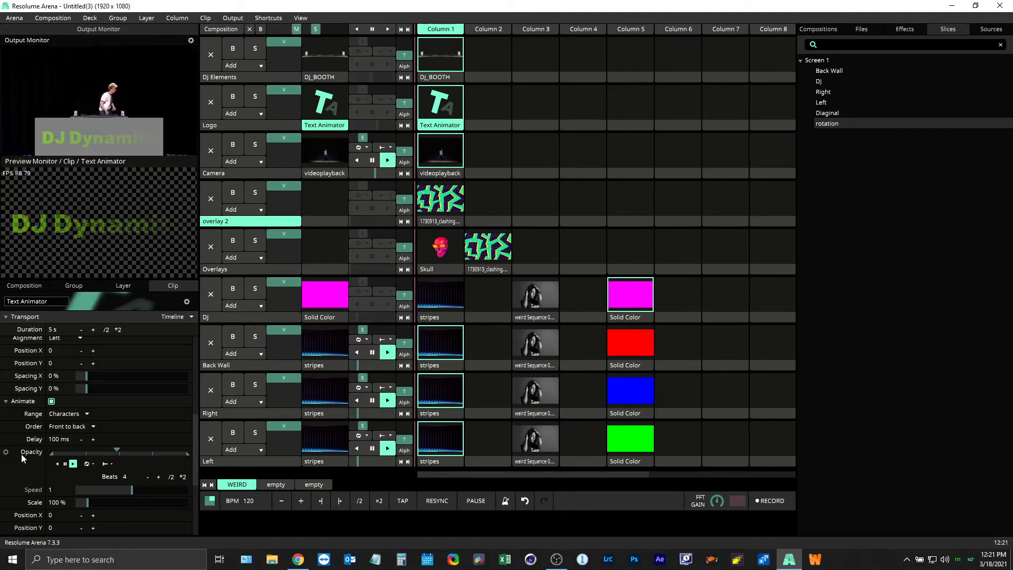
{"action": "left_click", "coordinate": [6, 453]}
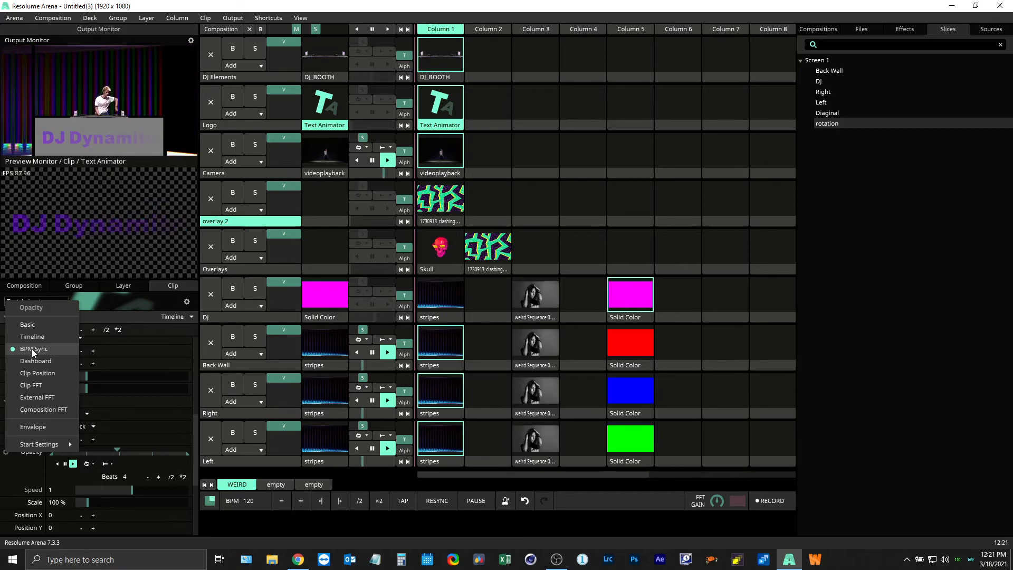
{"action": "left_click", "coordinate": [233, 521]}
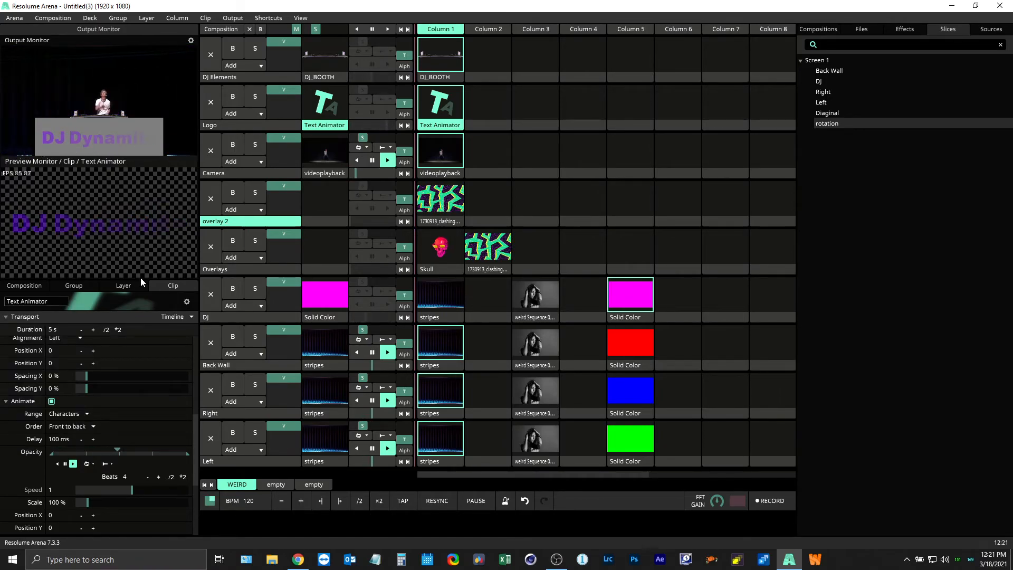
Check which animation mode drives the Hue of the Text Animator's color.
{"action": "scroll", "coordinate": [89, 428], "scroll_direction": "up", "scroll_amount": 2}
{"action": "scroll", "coordinate": [74, 462], "scroll_direction": "up", "scroll_amount": 5}
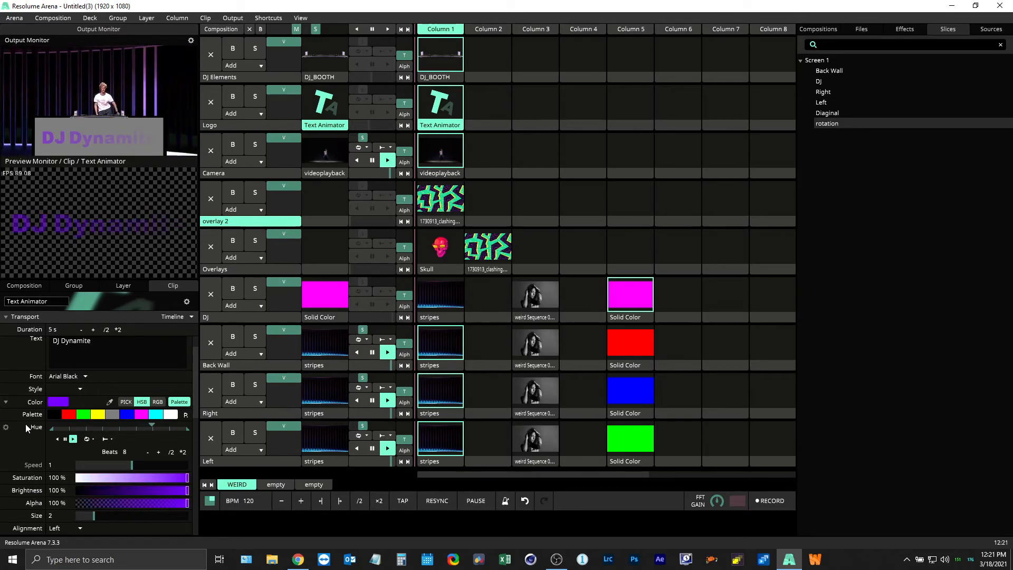
{"action": "left_click", "coordinate": [5, 426]}
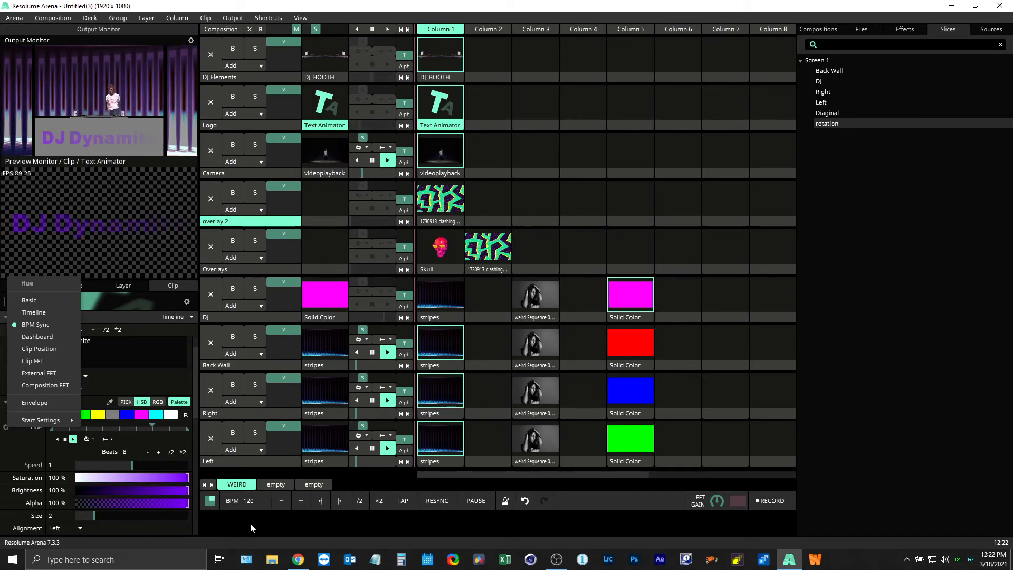
{"action": "left_click", "coordinate": [131, 231]}
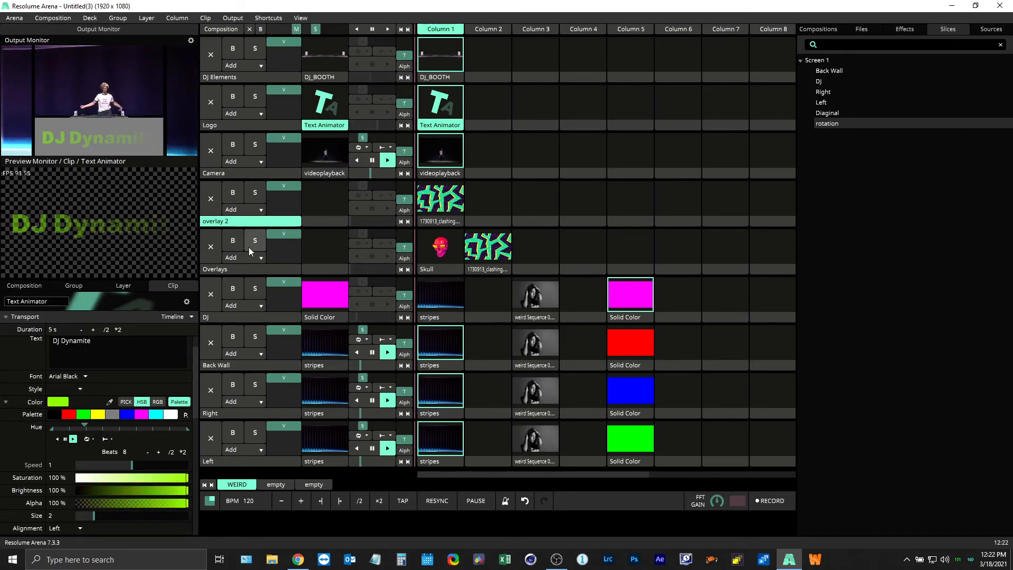